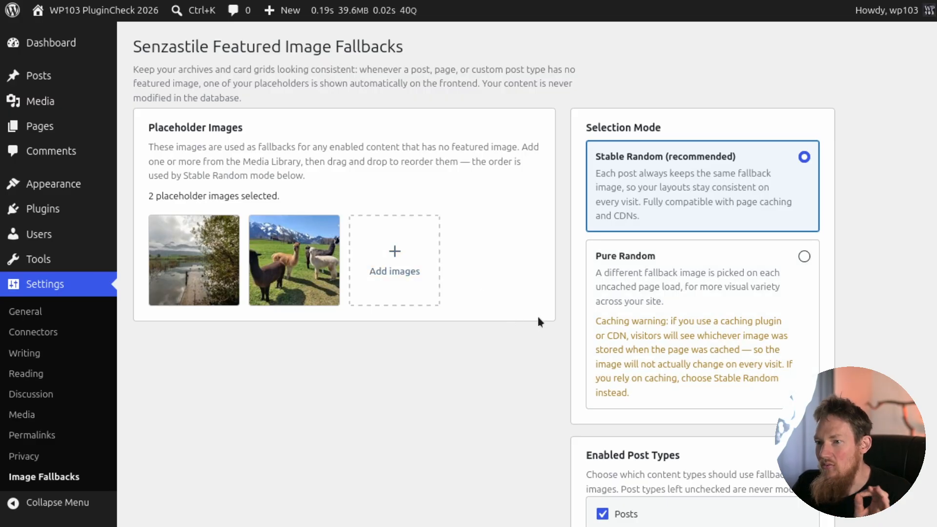
# Review the Image Fallbacks settings: selection mode, enabled post types, how it works, category pools and plugin status.
pyautogui.scroll(-4, 538, 321)
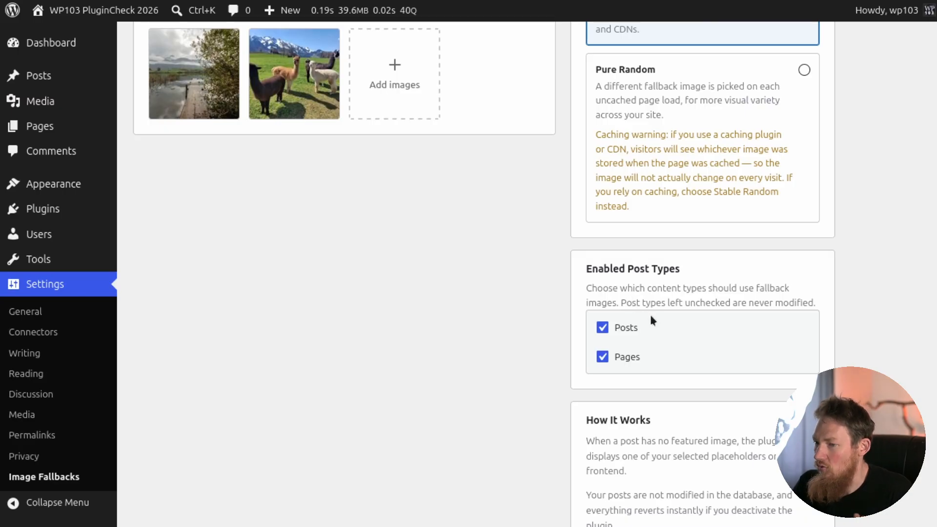
pyautogui.scroll(-4, 649, 313)
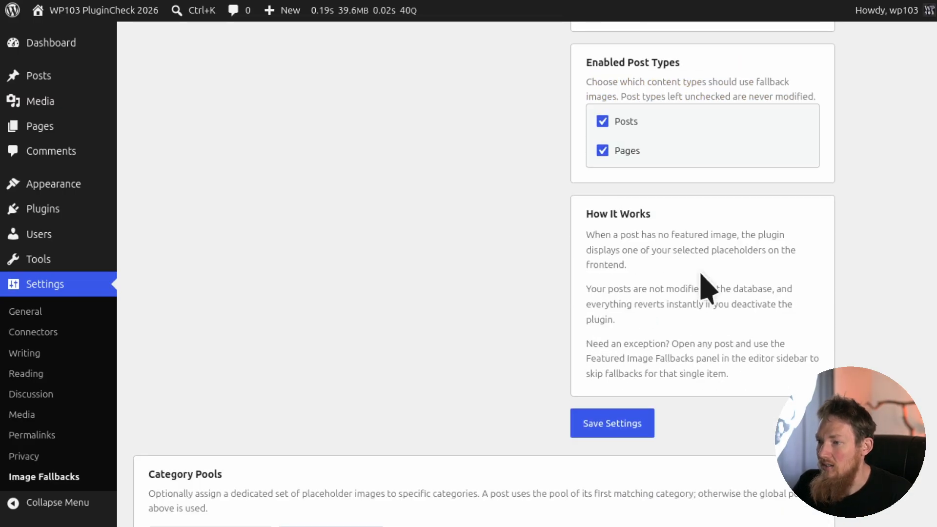
pyautogui.scroll(-2, 686, 268)
pyautogui.scroll(-3, 682, 273)
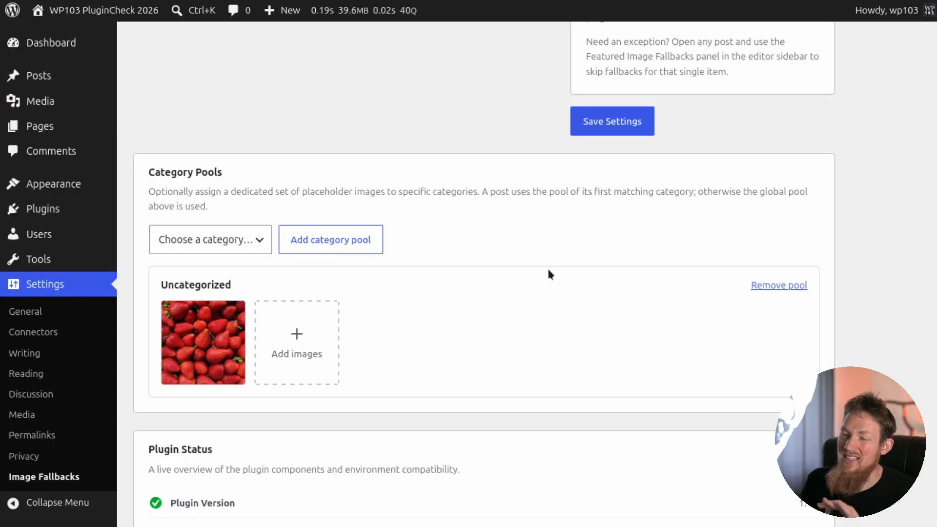
pyautogui.moveTo(236, 322)
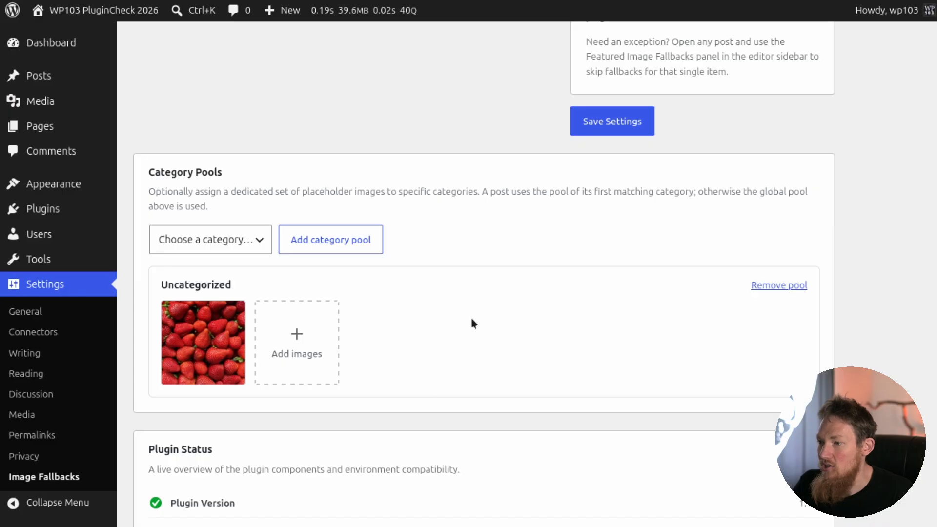
pyautogui.scroll(-5, 471, 315)
pyautogui.scroll(-1, 347, 249)
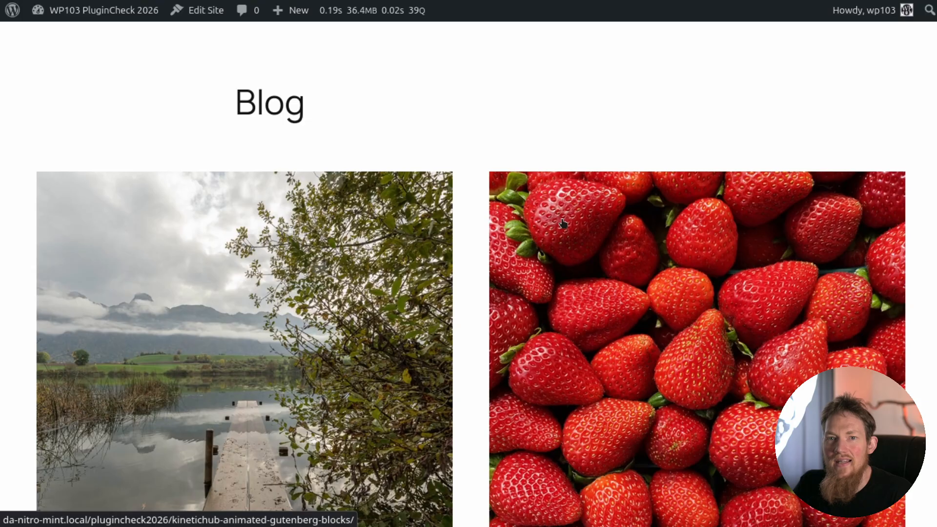
# Examine the featured images of the post cards on the site's Blog page, with and without fallback images.
pyautogui.scroll(-4, 553, 254)
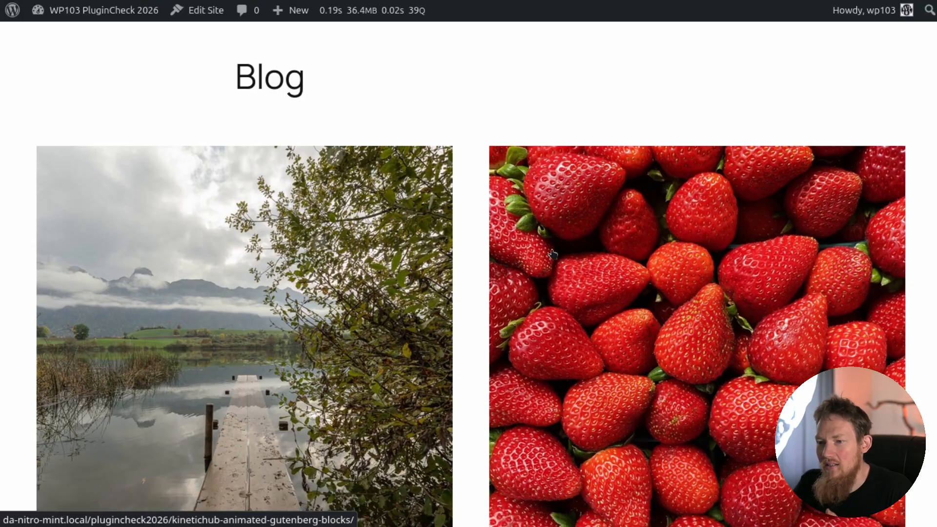
pyautogui.scroll(-6, 553, 254)
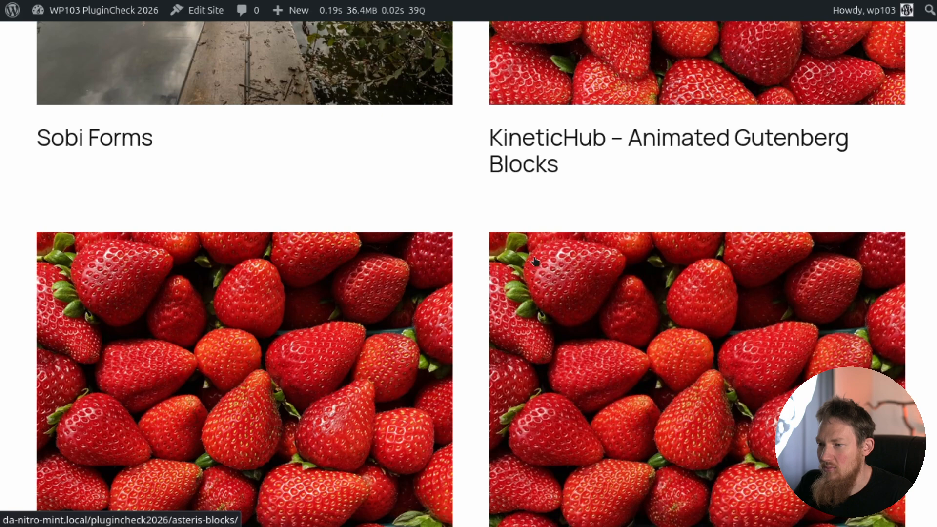
pyautogui.scroll(-4, 536, 261)
pyautogui.scroll(-4, 596, 331)
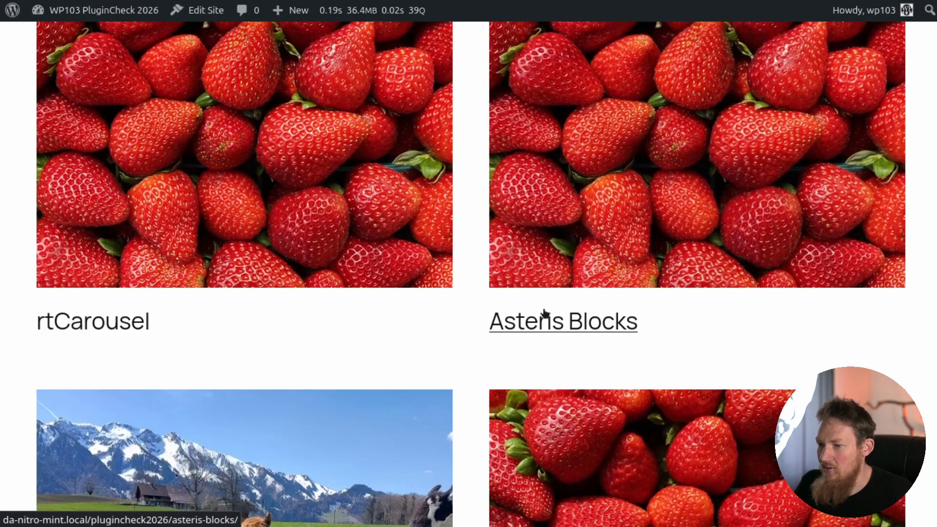
pyautogui.scroll(10, 493, 293)
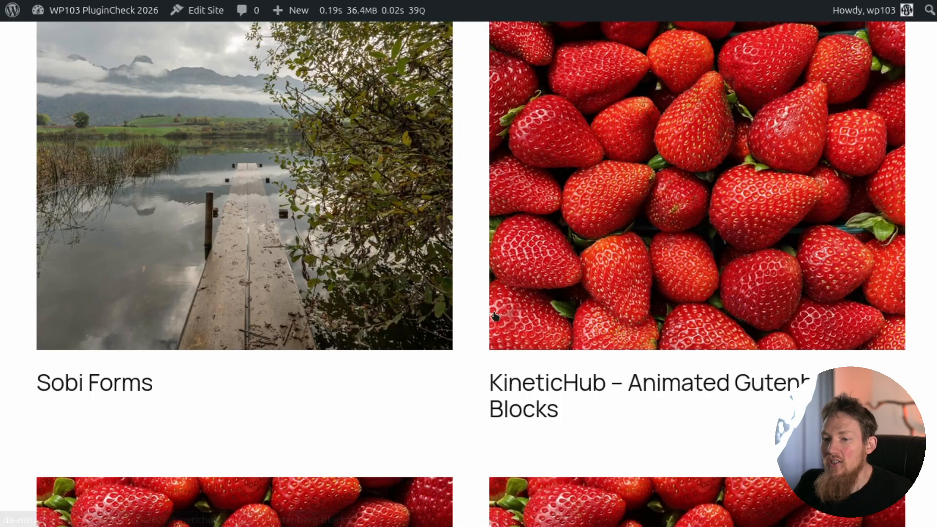
pyautogui.scroll(-10, 503, 308)
pyautogui.scroll(-15, 508, 310)
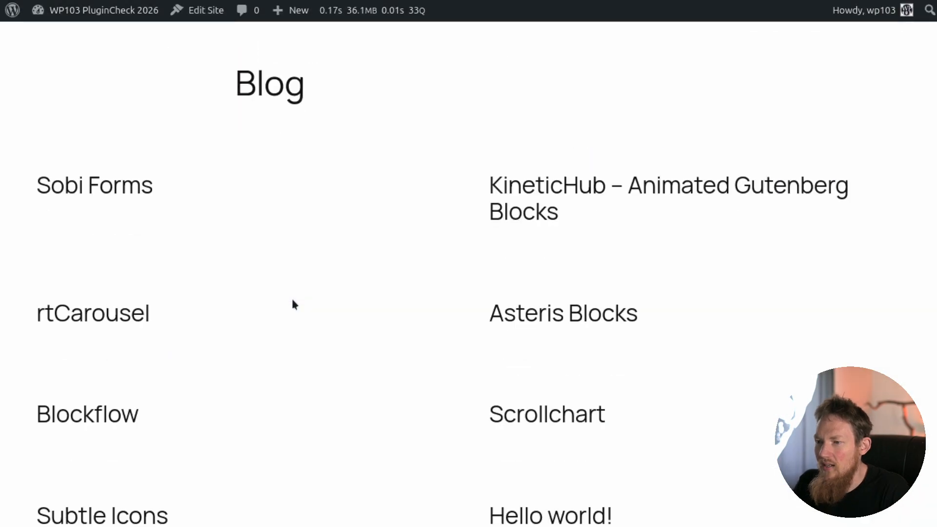
pyautogui.scroll(-4, 293, 303)
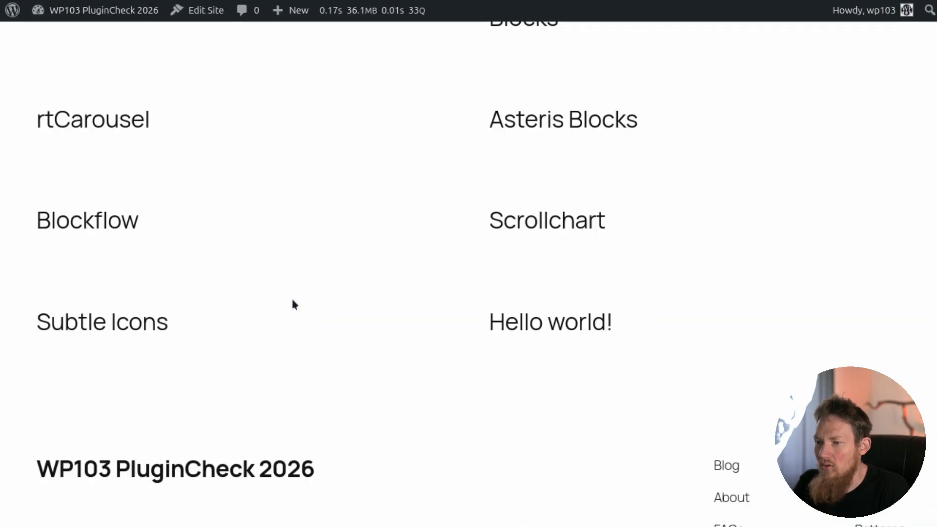
pyautogui.scroll(-2, 293, 304)
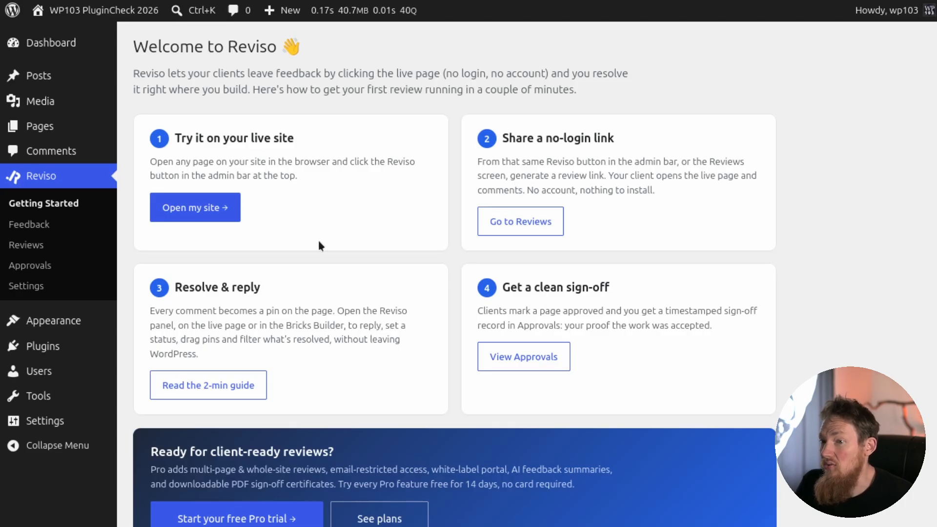
# Look through Reviso's Getting Started, Feedback, Reviews and Approvals screens.
pyautogui.scroll(-3, 311, 236)
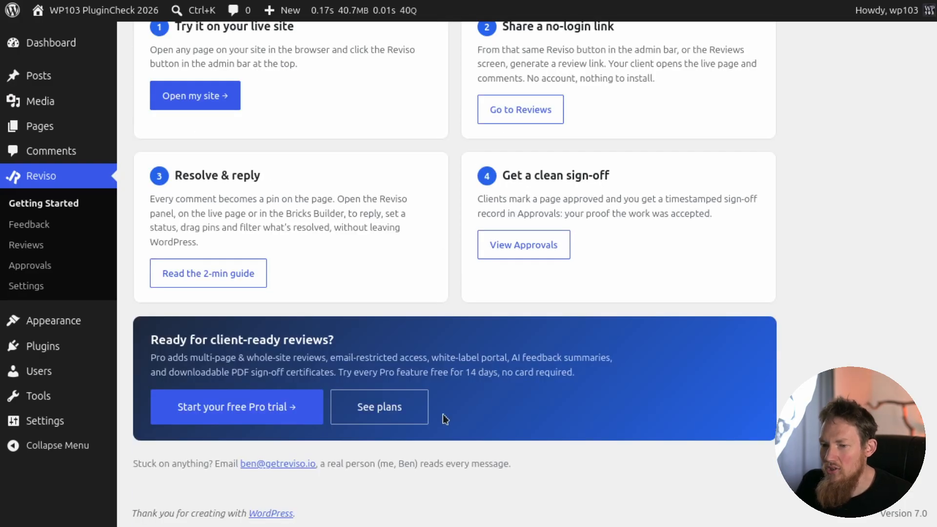
pyautogui.click(29, 224)
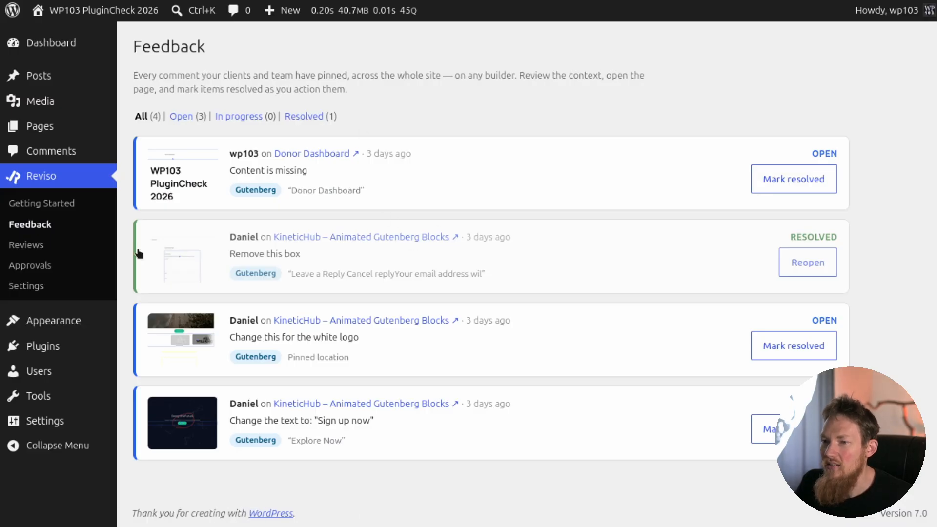
pyautogui.click(86, 246)
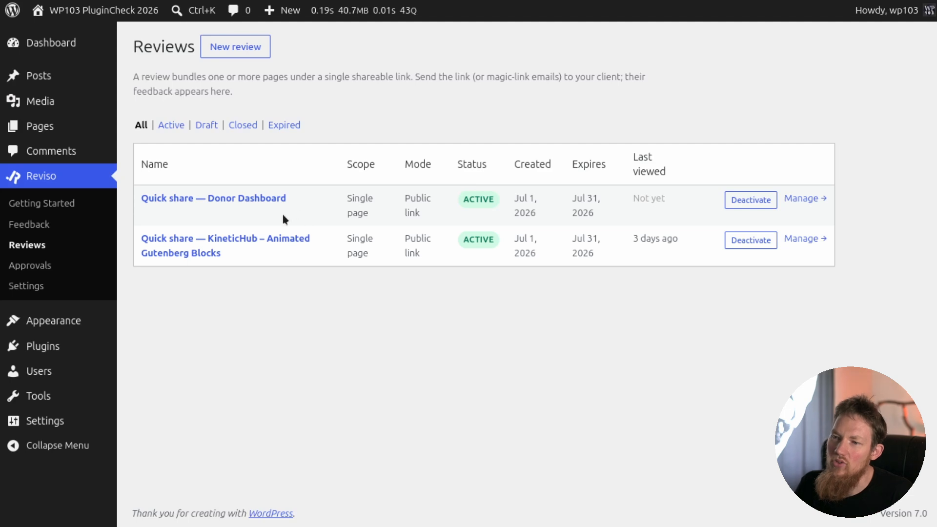
pyautogui.click(73, 265)
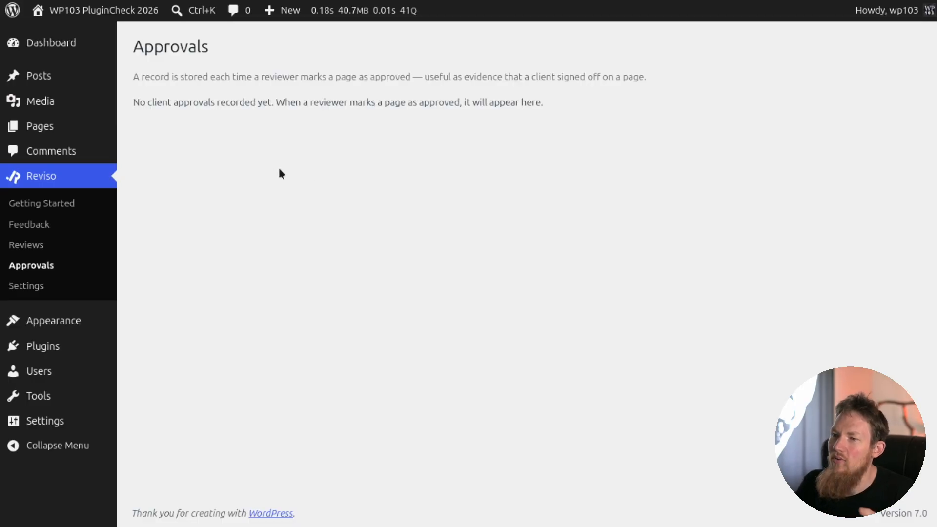
# Check Reviso's comment and notification settings and open the information about the Pro addon.
pyautogui.click(27, 286)
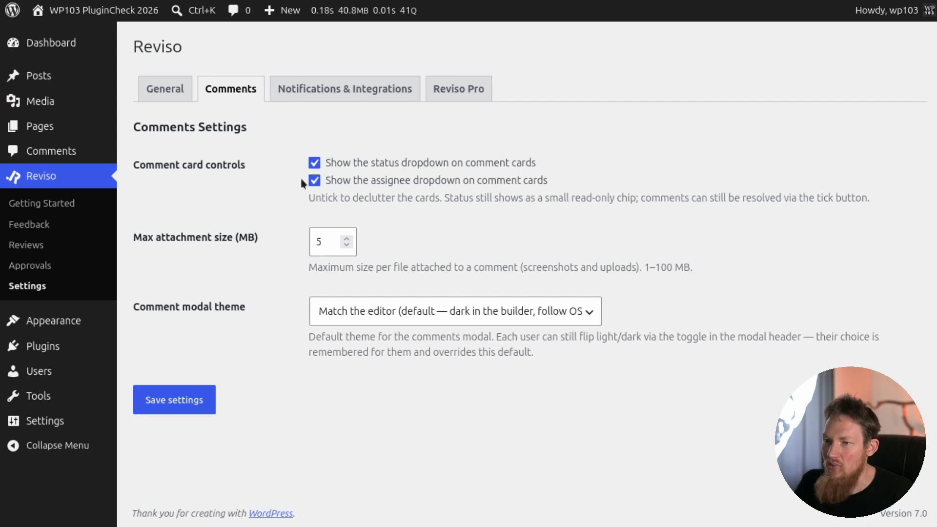
pyautogui.click(342, 90)
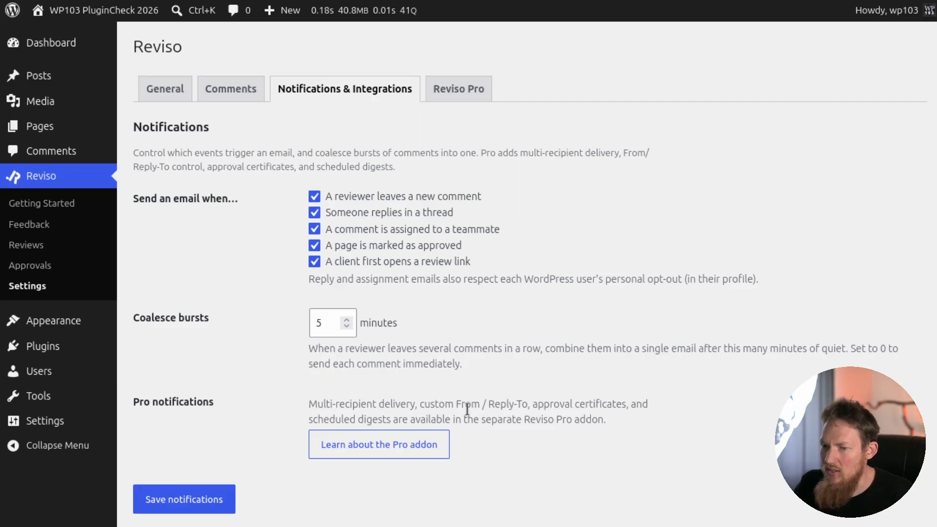
pyautogui.click(430, 445)
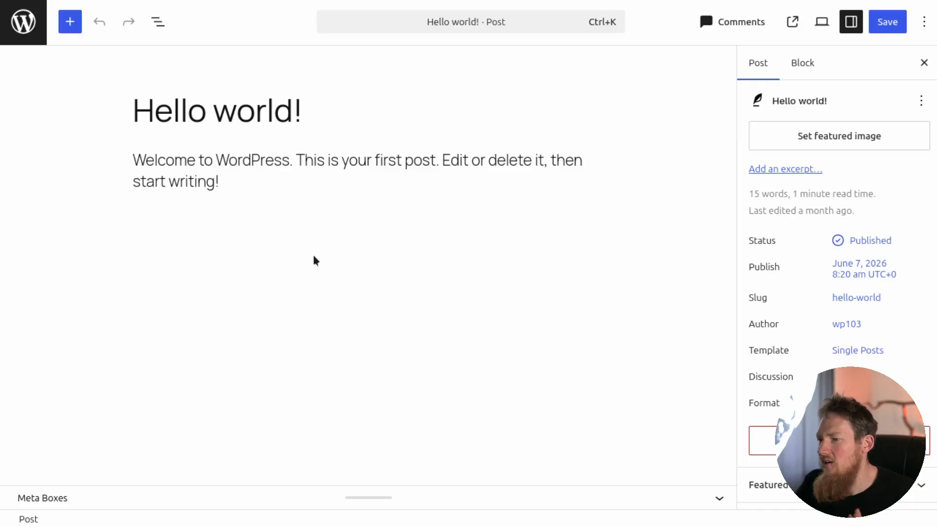
# Pin the Reviso comment "Change this to Hello you!" on the title of the Hello world! post in the editor.
pyautogui.click(724, 30)
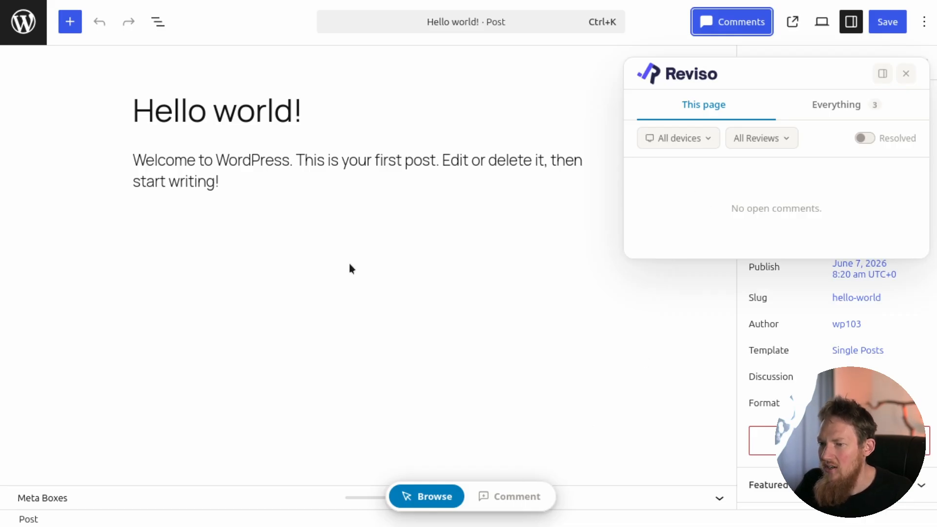
pyautogui.click(509, 501)
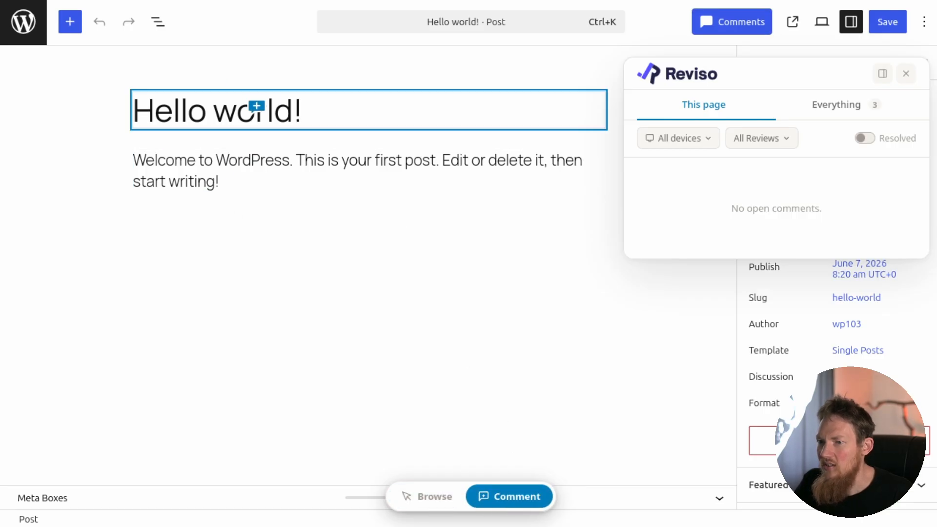
pyautogui.click(251, 114)
pyautogui.write('Change')
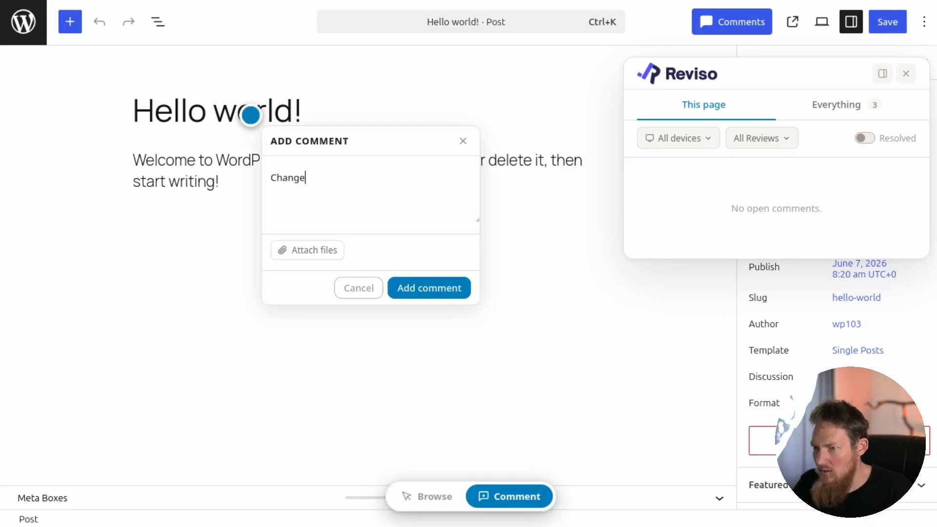
pyautogui.write(' this to Hello you!')
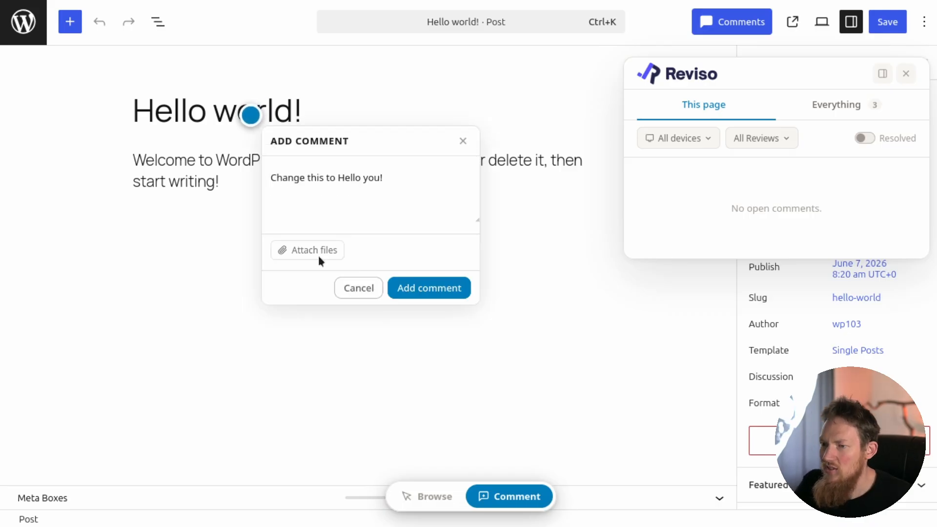
pyautogui.click(426, 294)
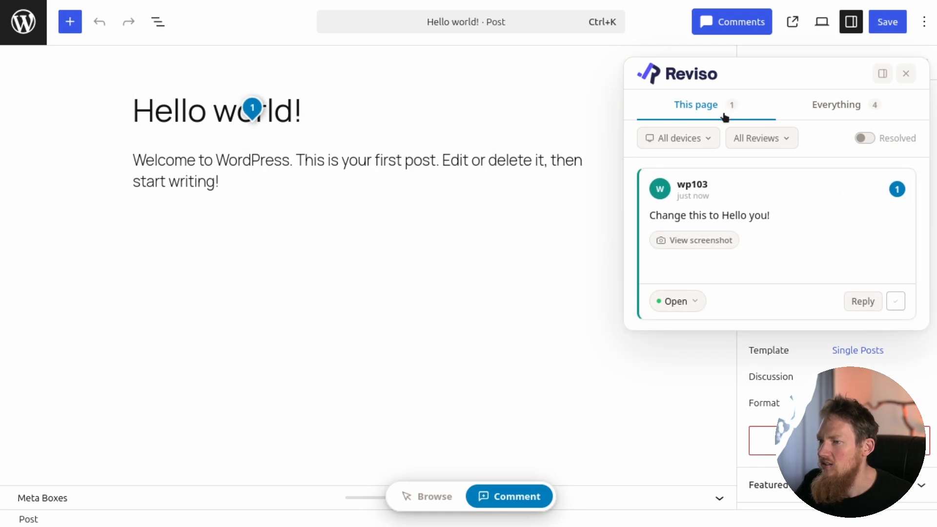
# Check the Reviso comments for the whole site and for this page, and save the post.
pyautogui.click(839, 106)
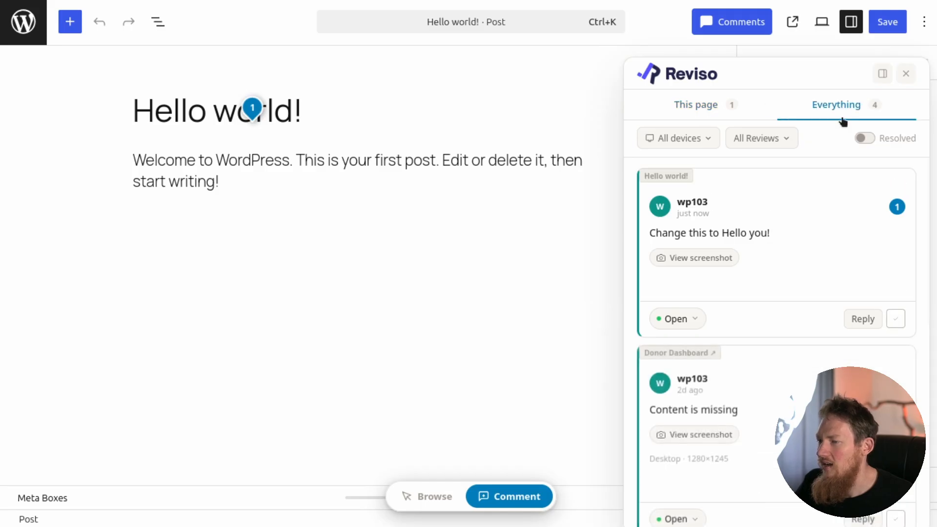
pyautogui.click(710, 111)
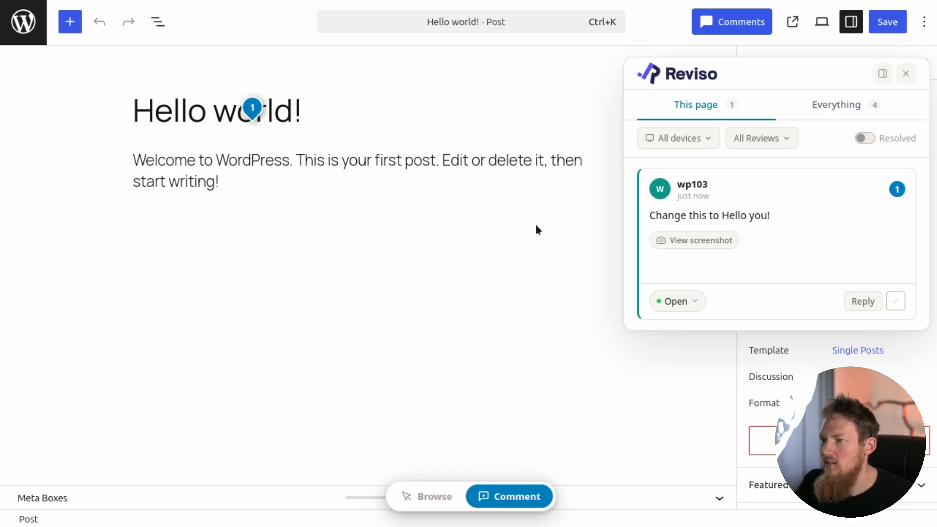
pyautogui.click(891, 23)
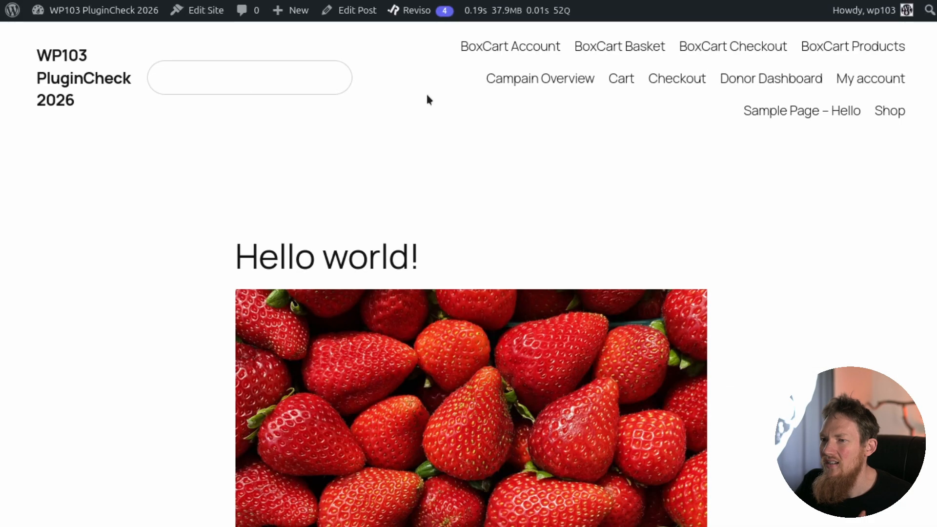
# Generate a public Reviso review link for the published Hello world! page.
pyautogui.moveTo(415, 11)
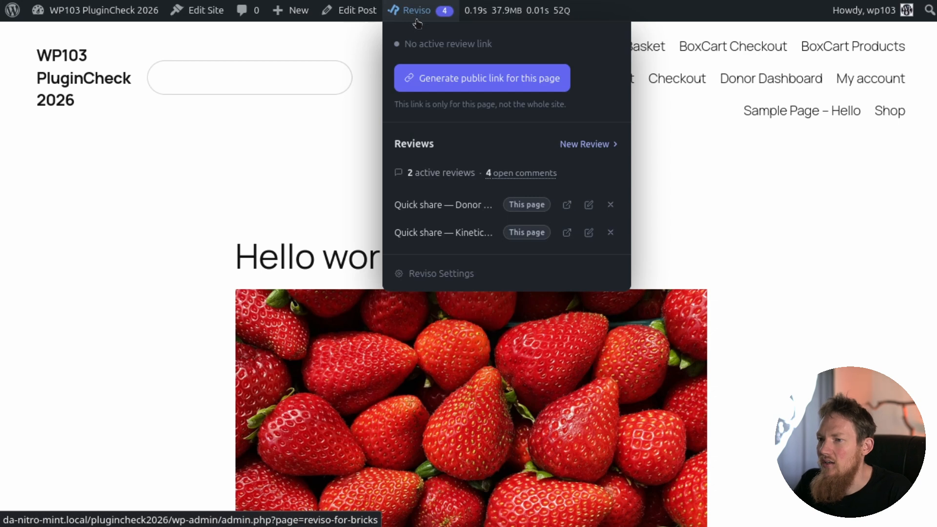
pyautogui.click(456, 79)
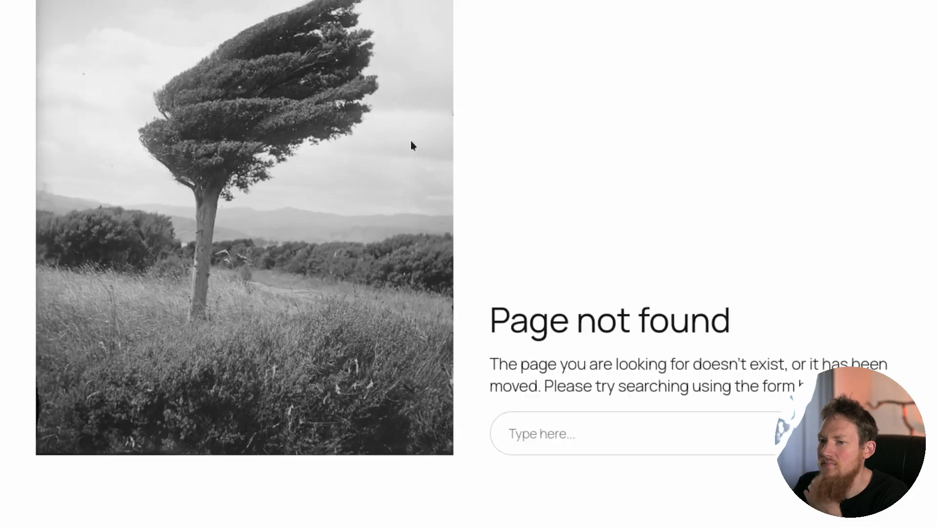
# Re-save the site's permalink settings with the Post name structure.
pyautogui.scroll(-5, 412, 142)
pyautogui.scroll(10, 415, 150)
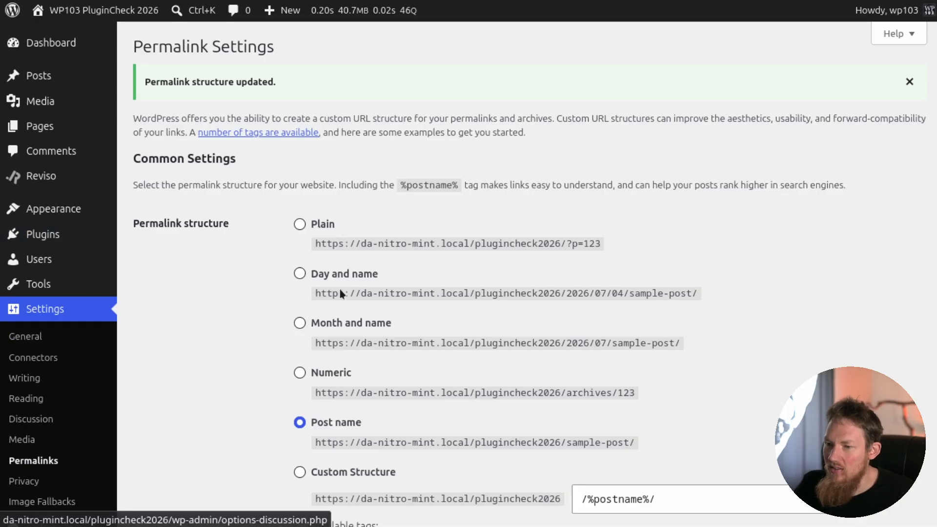
pyautogui.scroll(-8, 364, 259)
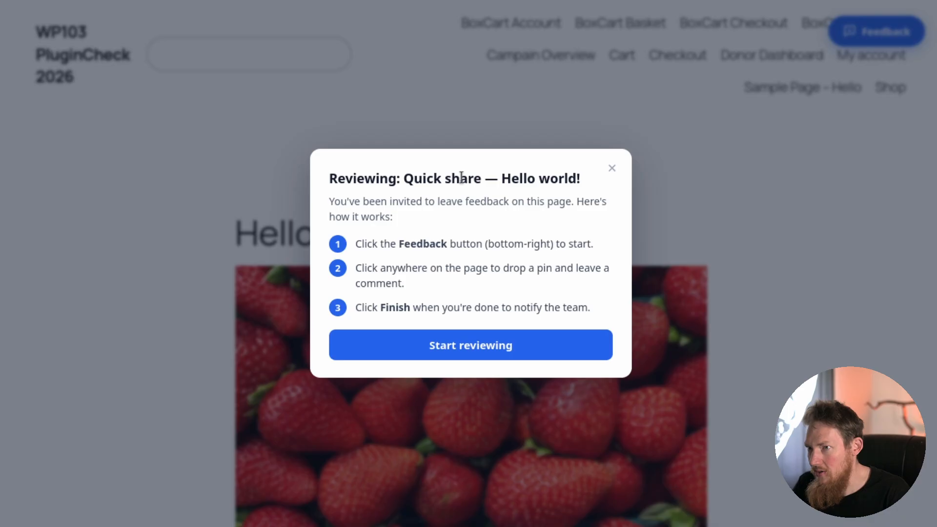
# Start reviewing the shared Hello world! page and identify the reviewer with a name and an e-mail address.
pyautogui.click(468, 353)
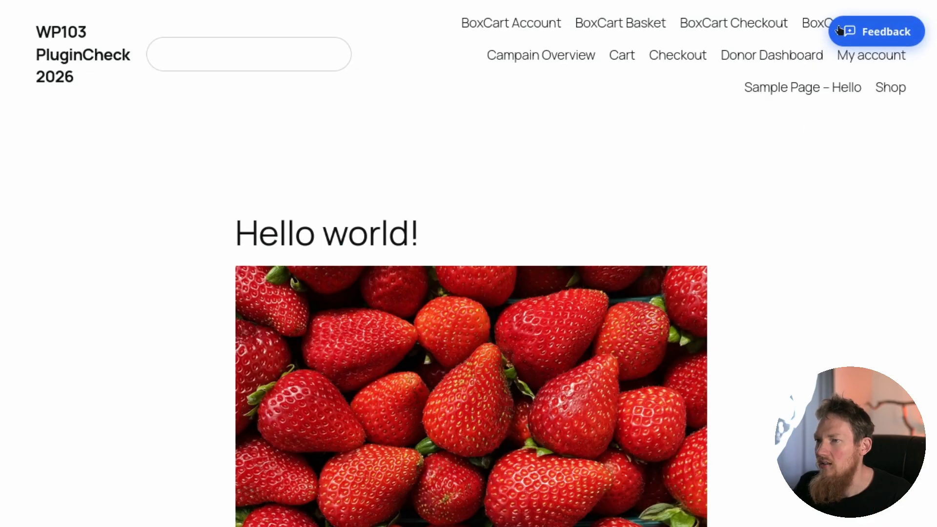
pyautogui.click(867, 35)
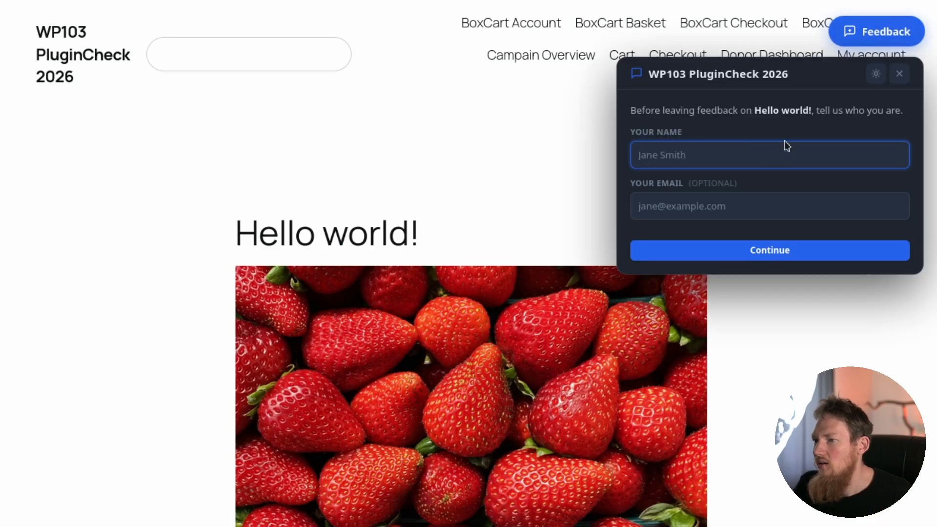
pyautogui.write('Jussi')
pyautogui.press('Tab')
pyautogui.press('Return')
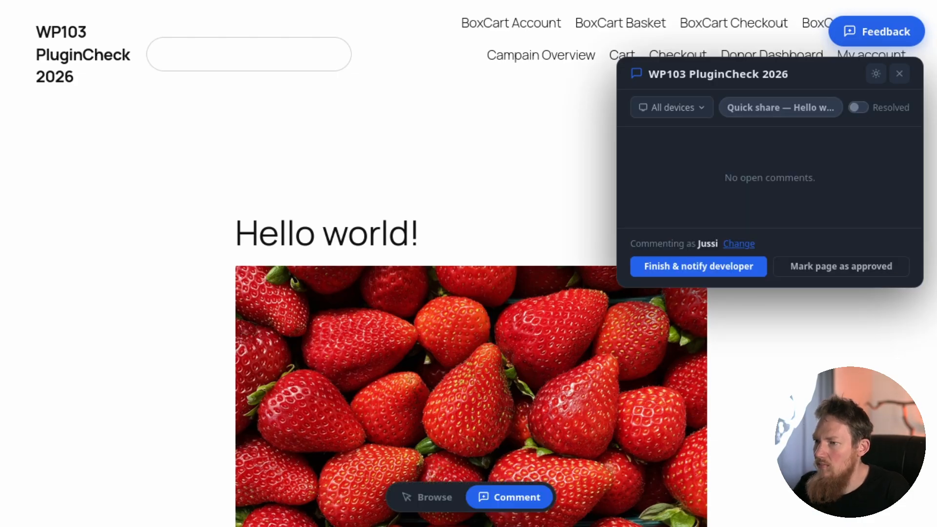
# Pin a new comment on the strawberry image of the Hello world! page with the text "Nice!".
pyautogui.scroll(-5, 431, 293)
pyautogui.scroll(1, 448, 282)
pyautogui.scroll(-1, 448, 282)
pyautogui.scroll(2, 460, 188)
pyautogui.click(454, 210)
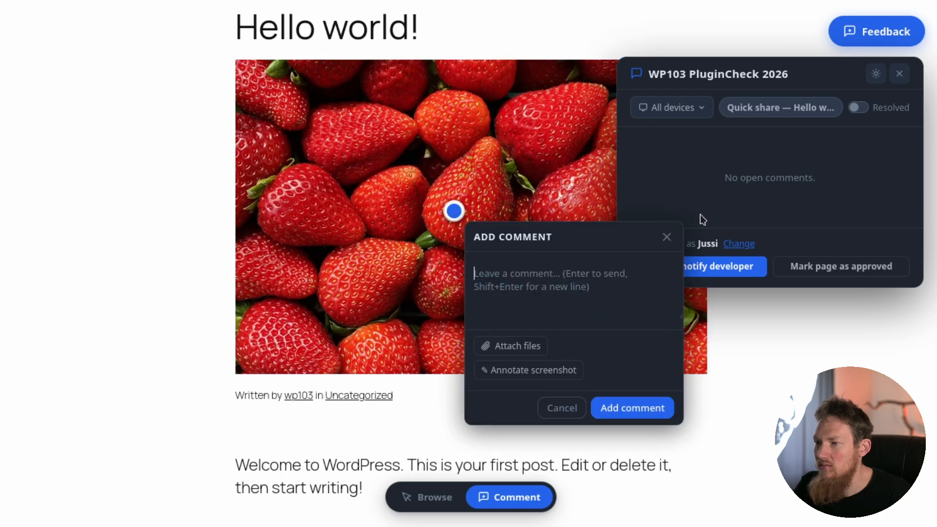
pyautogui.write('Nice!')
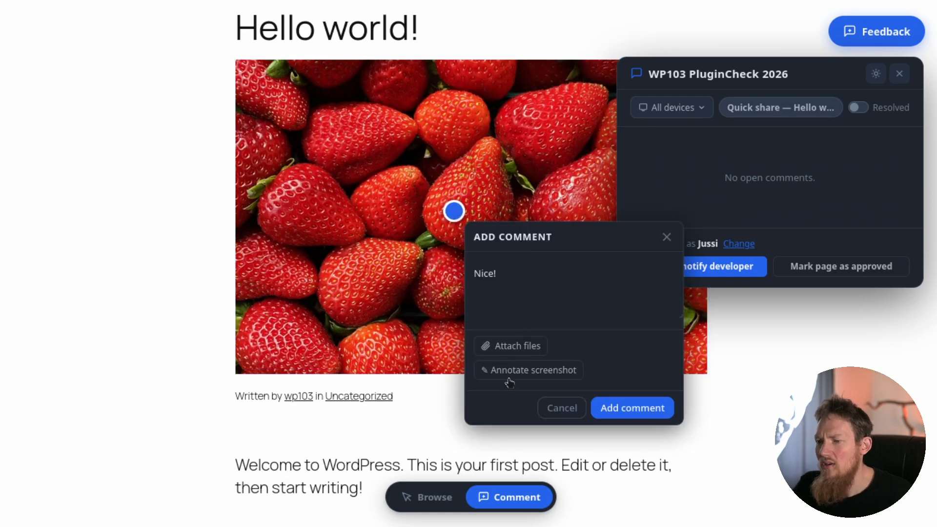
# Annotate the comment's screenshot with a freehand outline around the whole strawberry image and submit the comment.
pyautogui.click(541, 379)
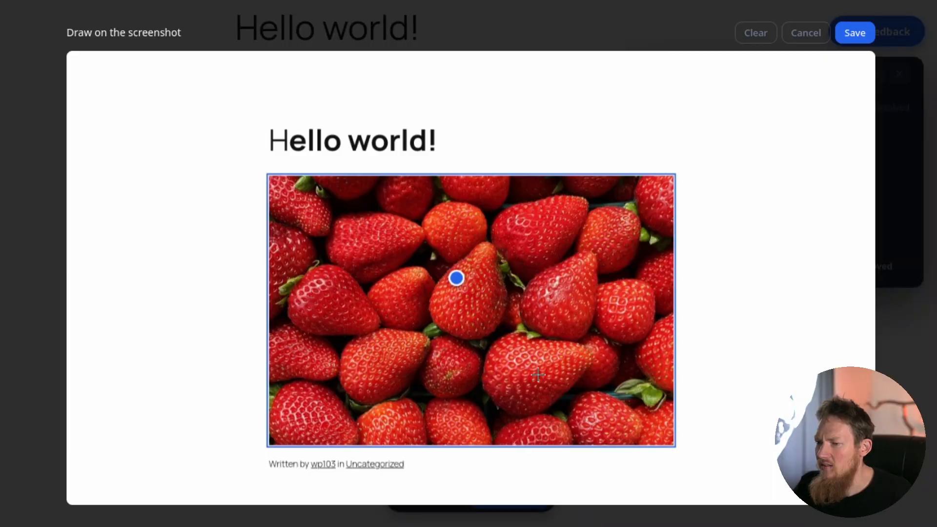
pyautogui.moveTo(248, 171); pyautogui.dragTo(244, 177)
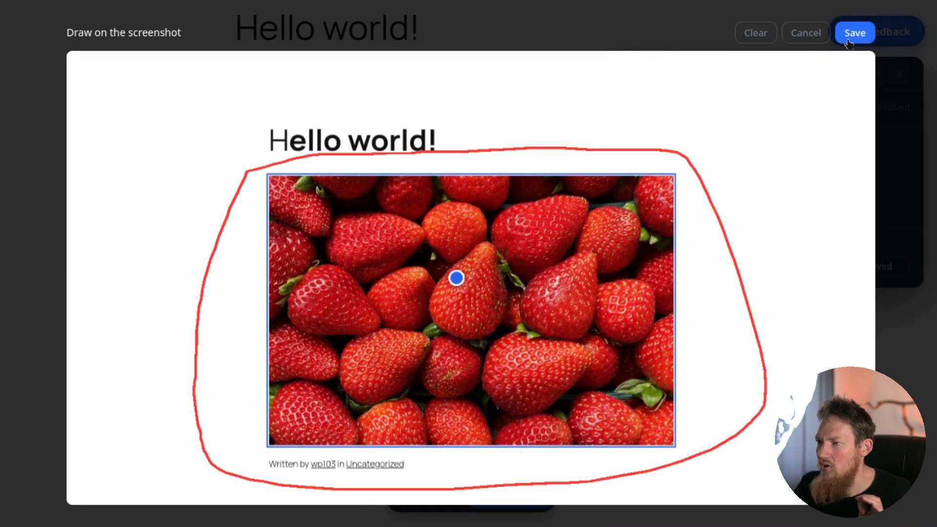
pyautogui.click(850, 41)
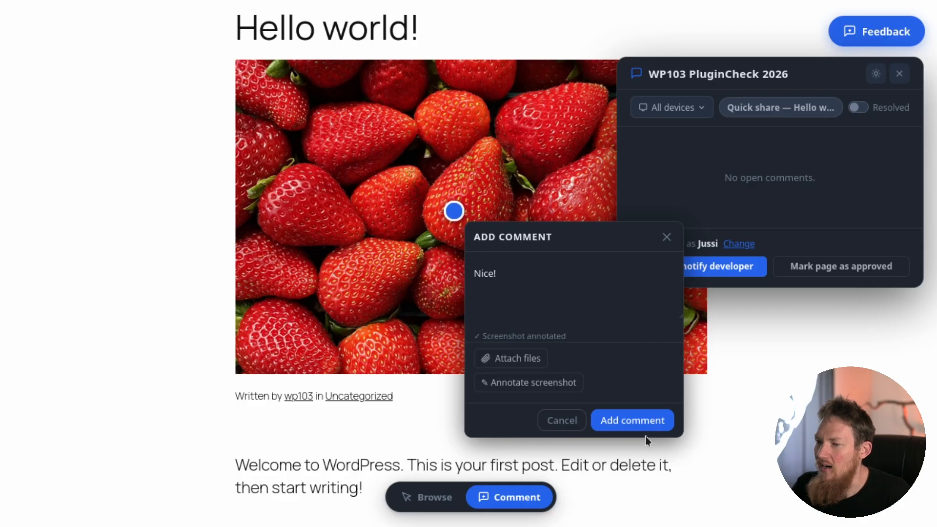
pyautogui.click(637, 423)
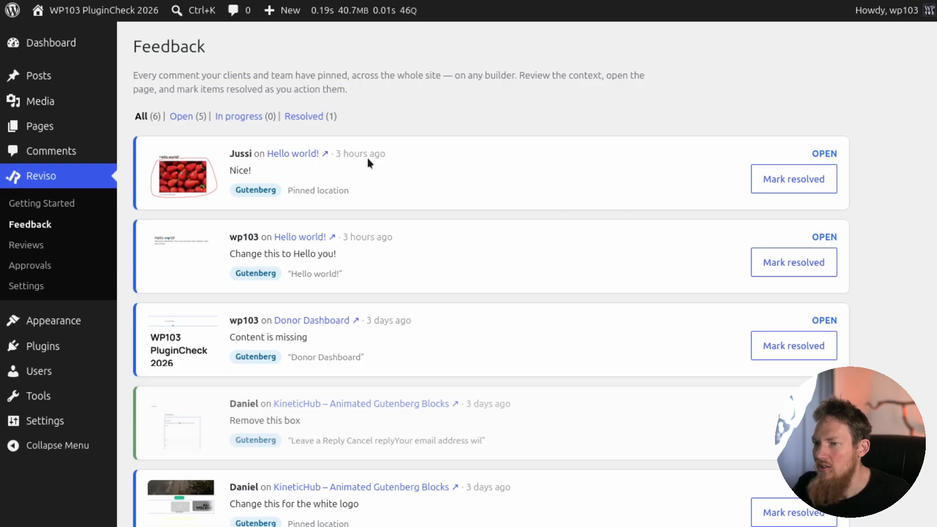
# Open the active review link of the Hello world! page as the site admin and show its feedback list.
pyautogui.hotkey('ctrl', 'Tab')
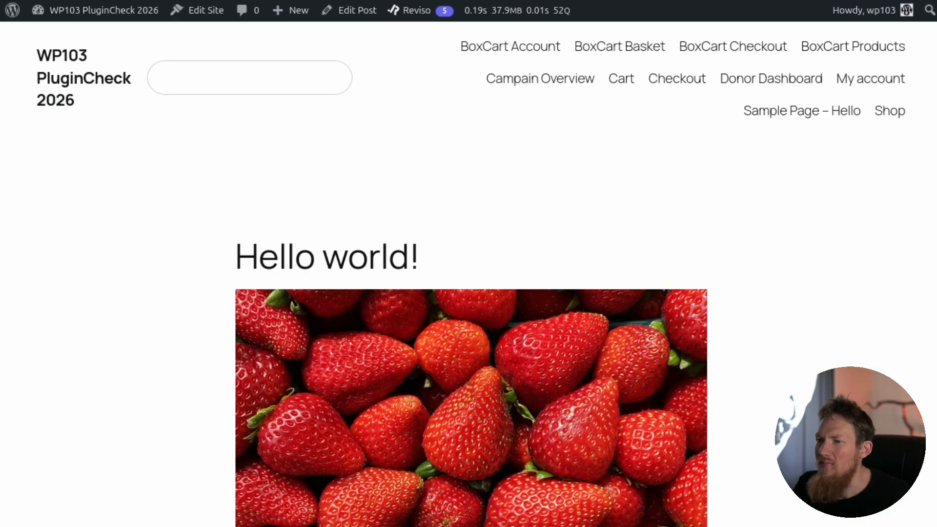
pyautogui.moveTo(409, 19)
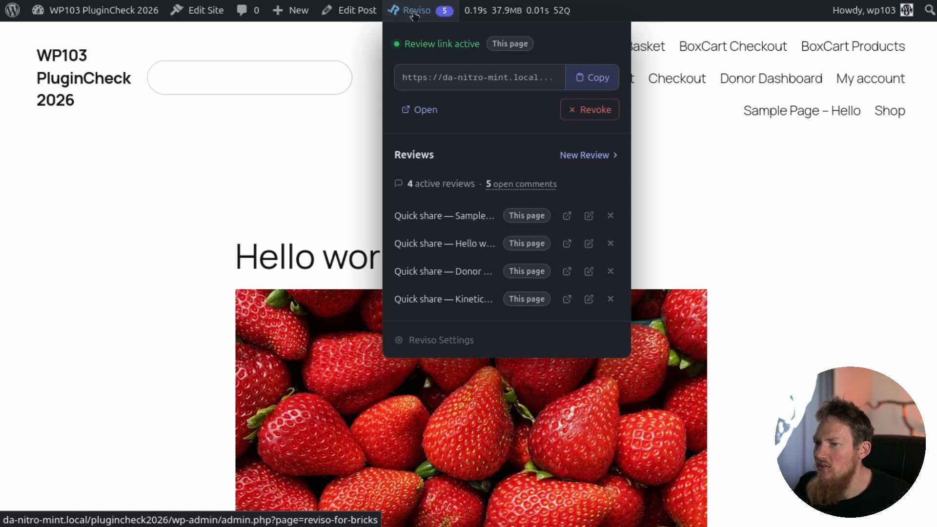
pyautogui.click(425, 112)
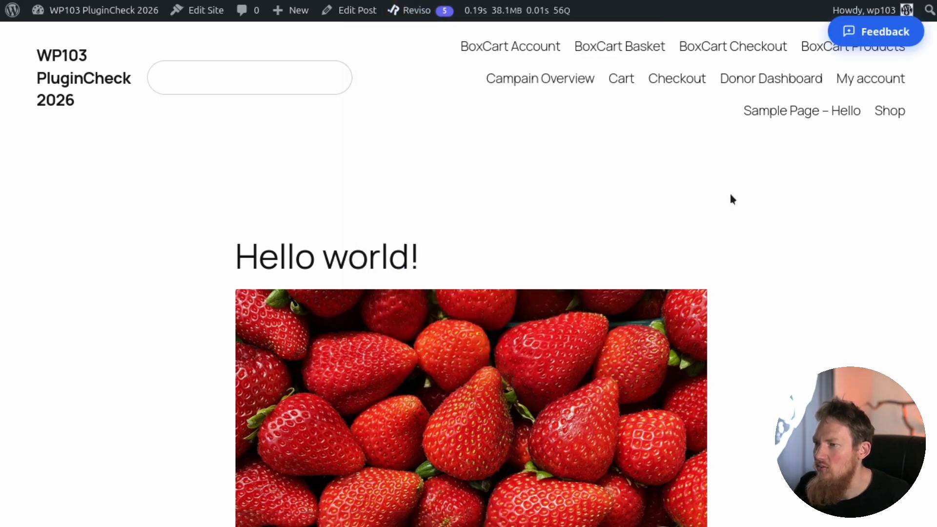
pyautogui.click(900, 37)
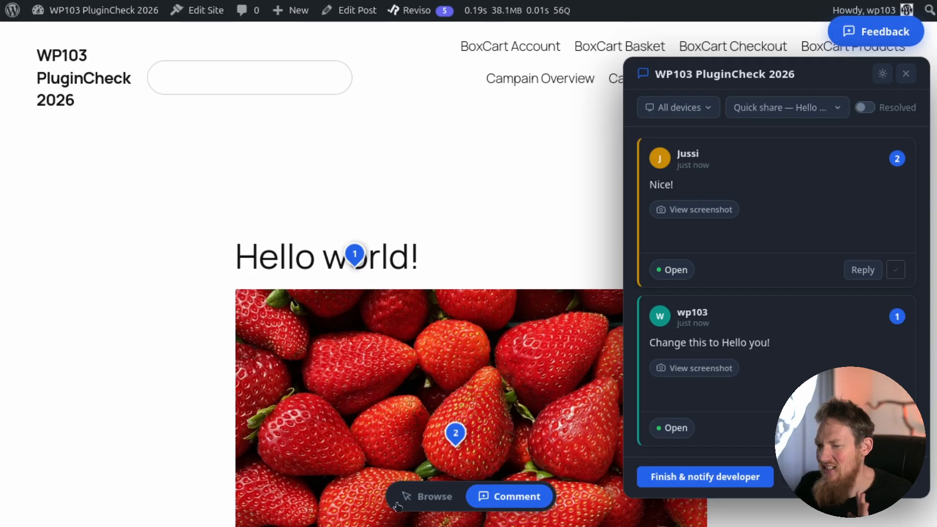
# Switch the review to Browse mode, check the pinned comments, and view the annotated screenshot of the "Nice!" comment.
pyautogui.click(427, 500)
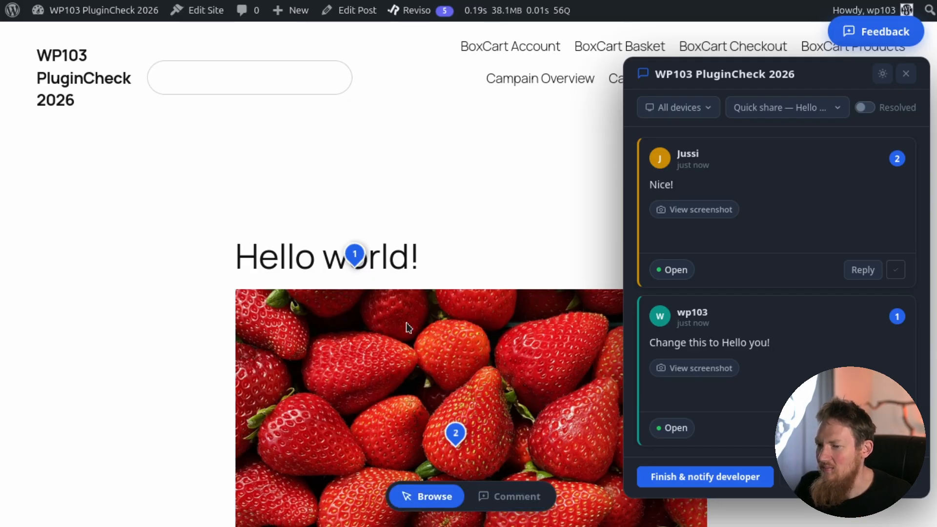
pyautogui.scroll(-4, 410, 330)
pyautogui.scroll(2, 361, 205)
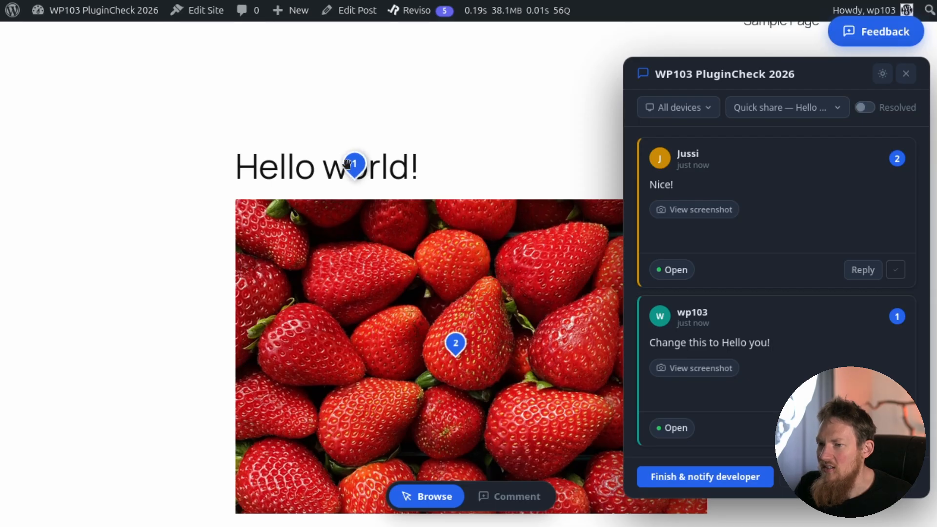
pyautogui.scroll(-2, 391, 195)
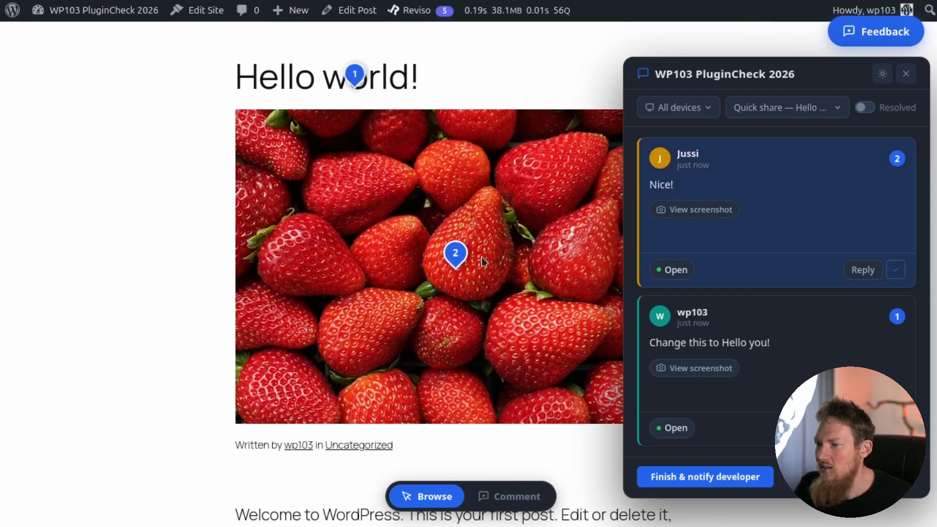
pyautogui.click(715, 209)
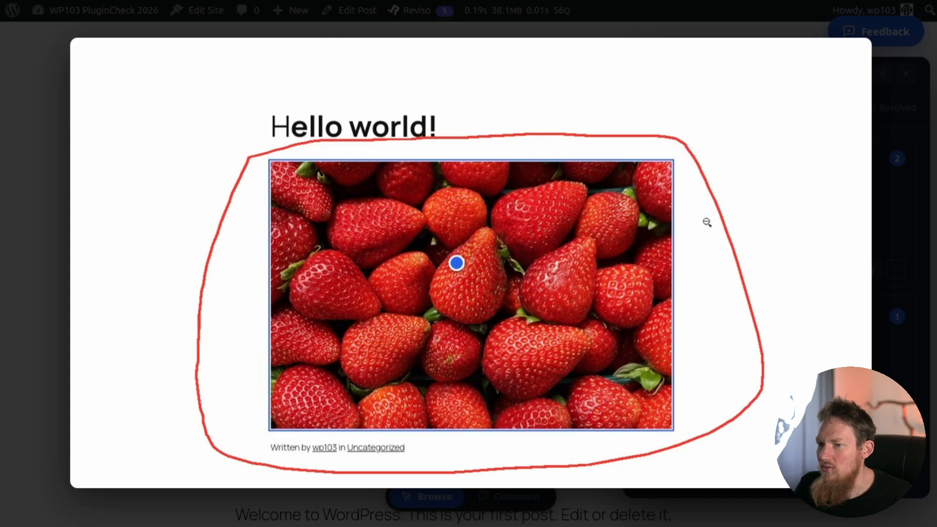
pyautogui.click(903, 54)
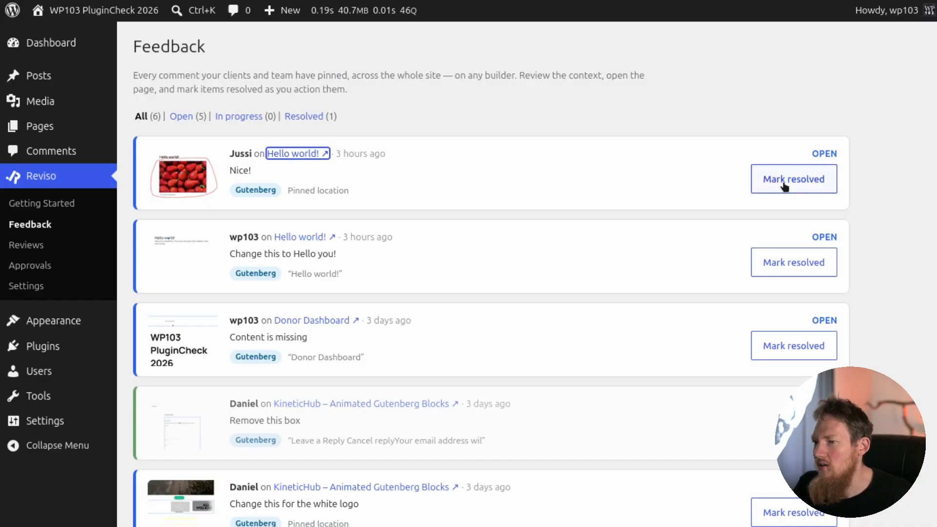
# Mark the "Nice!" and "Change this to Hello you!" comments on the Hello world! page as resolved.
pyautogui.click(784, 185)
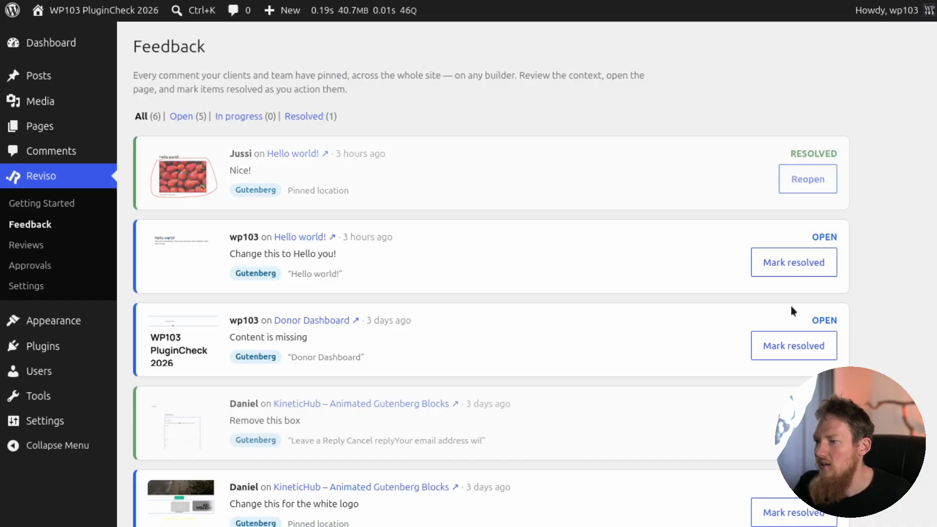
pyautogui.click(794, 263)
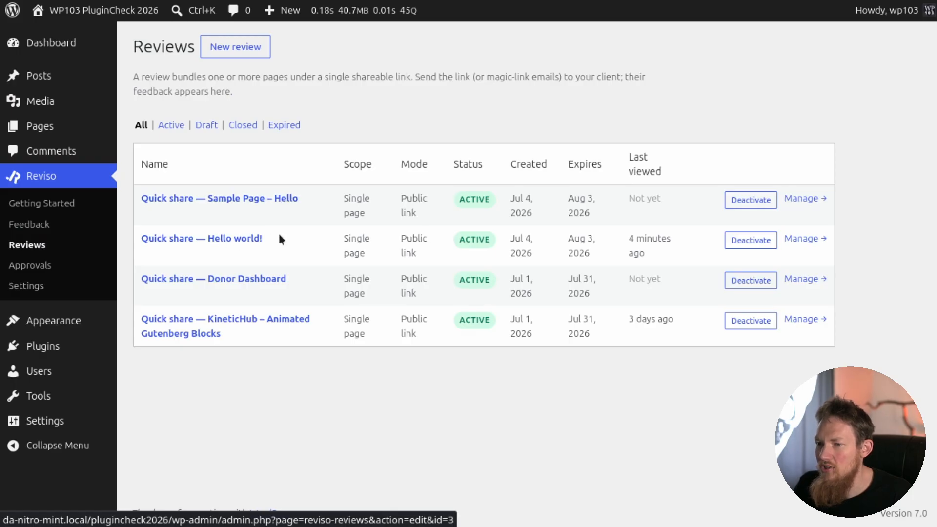
# Check the settings and audit log of the "Quick share — Hello world!" review and deactivate the review.
pyautogui.click(802, 244)
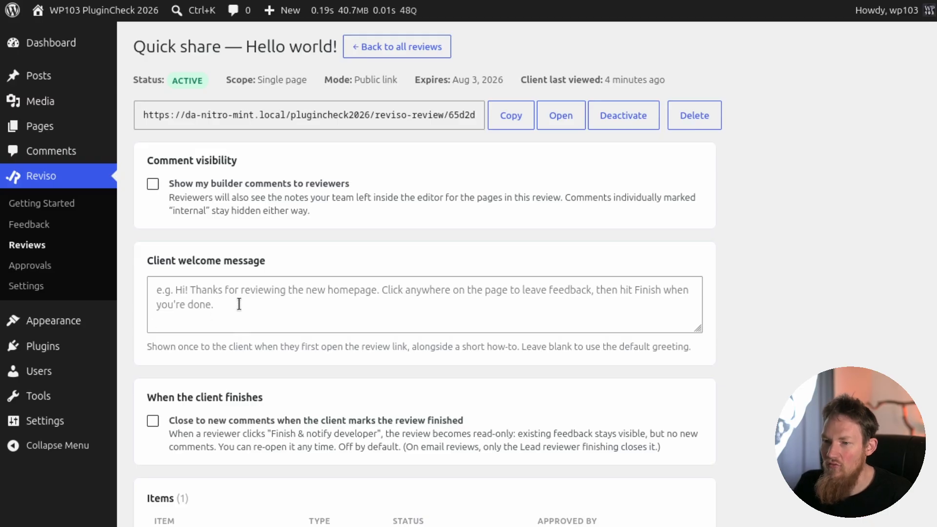
pyautogui.scroll(-5, 240, 304)
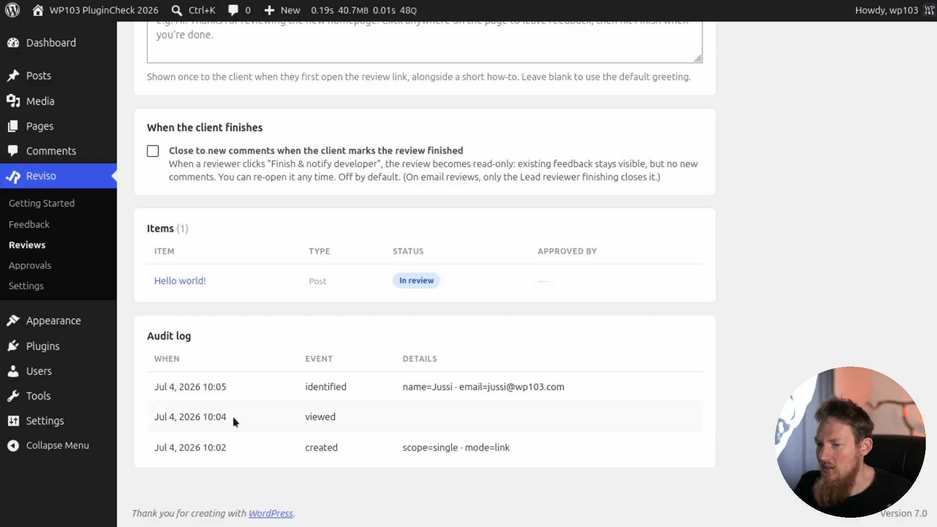
pyautogui.scroll(5, 439, 205)
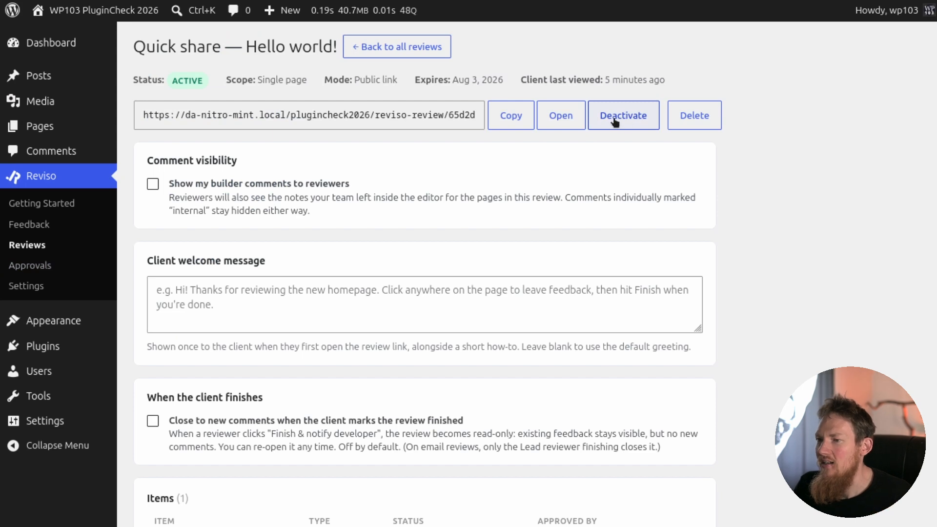
pyautogui.click(615, 123)
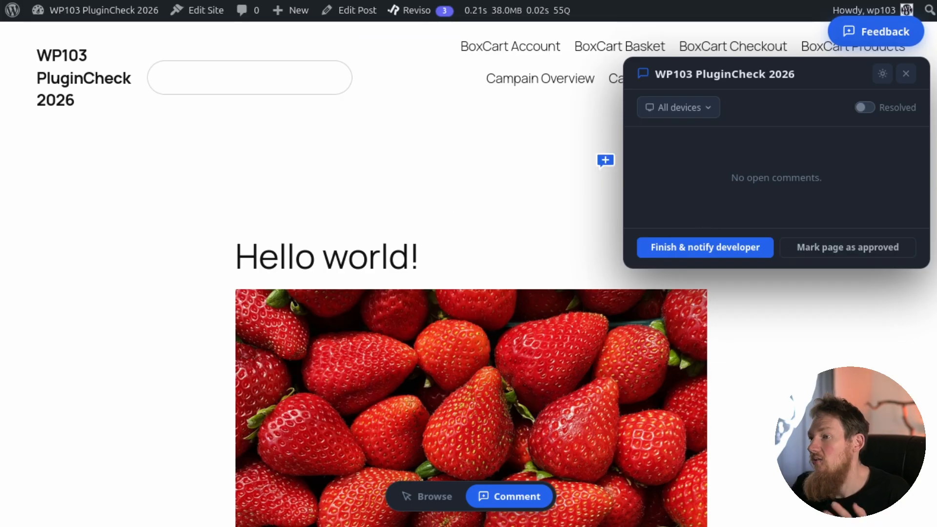
# Approve the Hello world! page with the approval authority confirmed, and open Reviso's approvals overview.
pyautogui.click(823, 254)
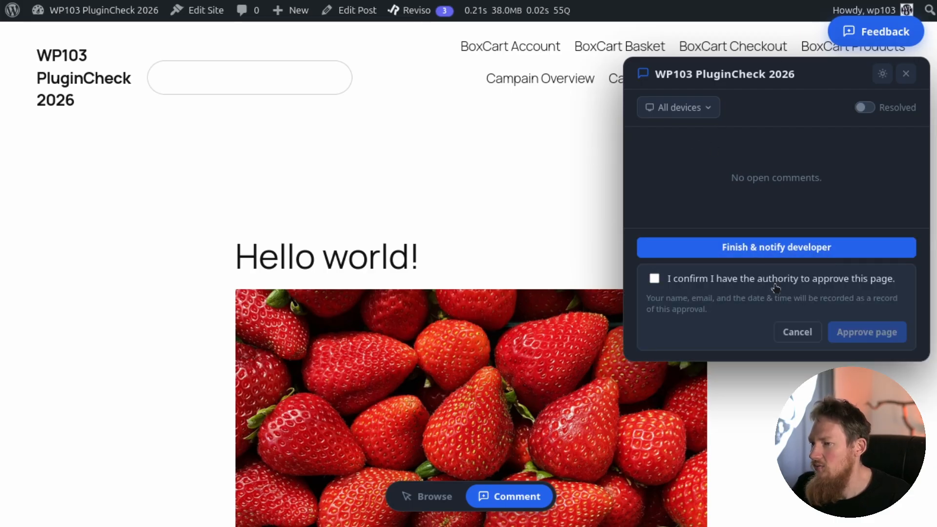
pyautogui.click(751, 278)
pyautogui.click(877, 337)
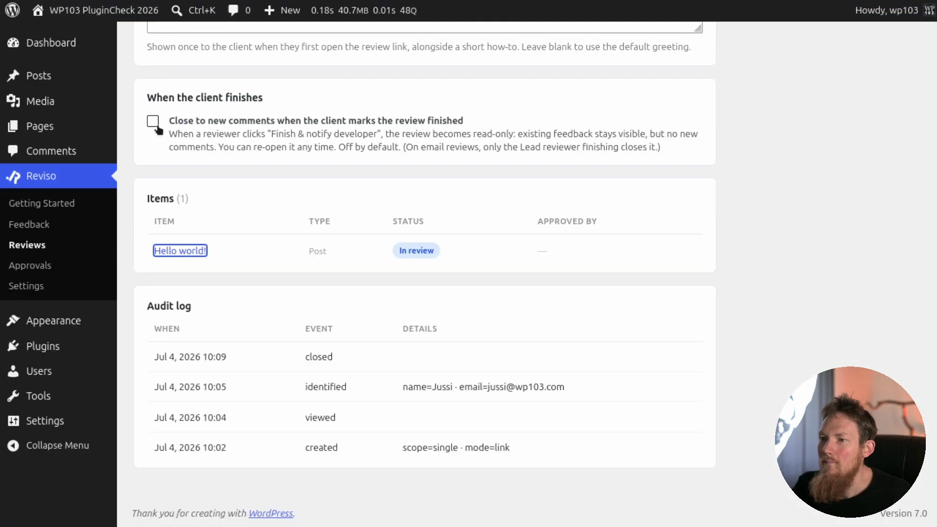
pyautogui.click(43, 265)
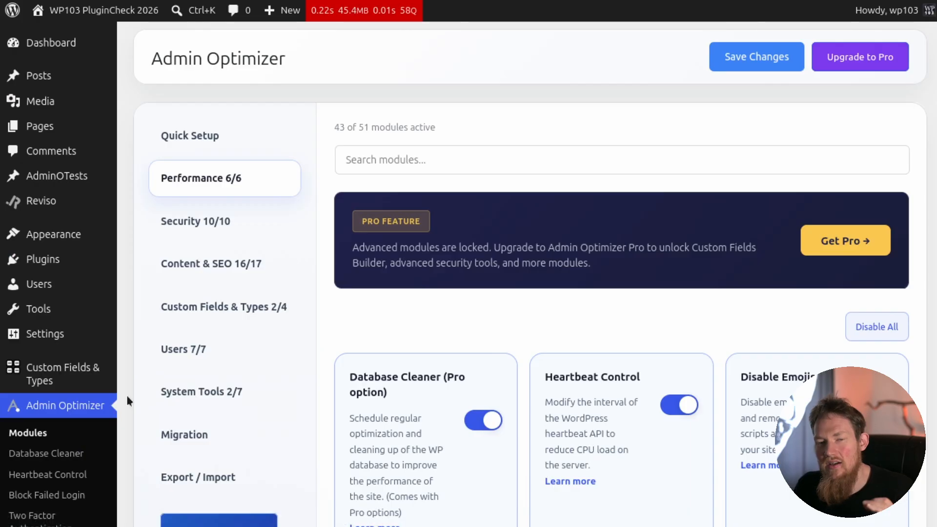
# Look through the Performance and Content & SEO modules available in Admin Optimizer.
pyautogui.scroll(-3, 87, 419)
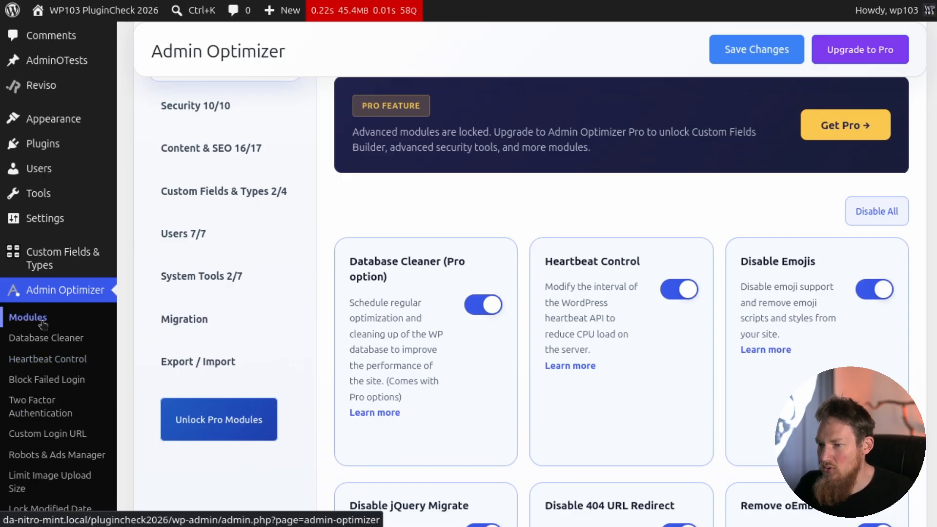
pyautogui.scroll(3, 418, 348)
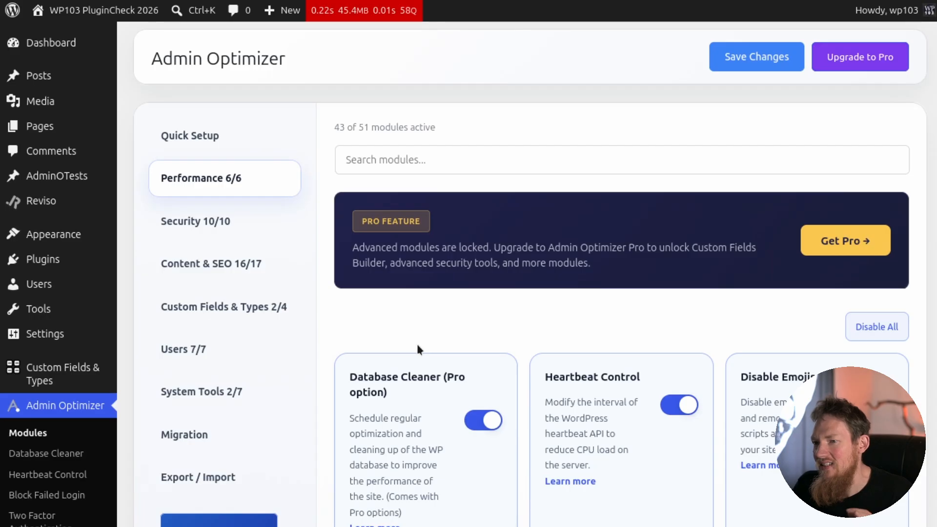
pyautogui.scroll(-2, 417, 348)
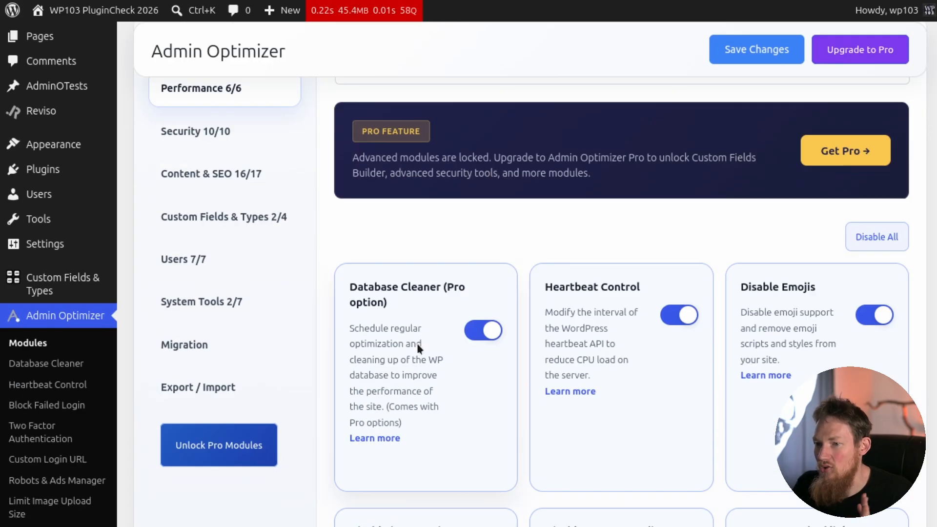
pyautogui.scroll(2, 417, 344)
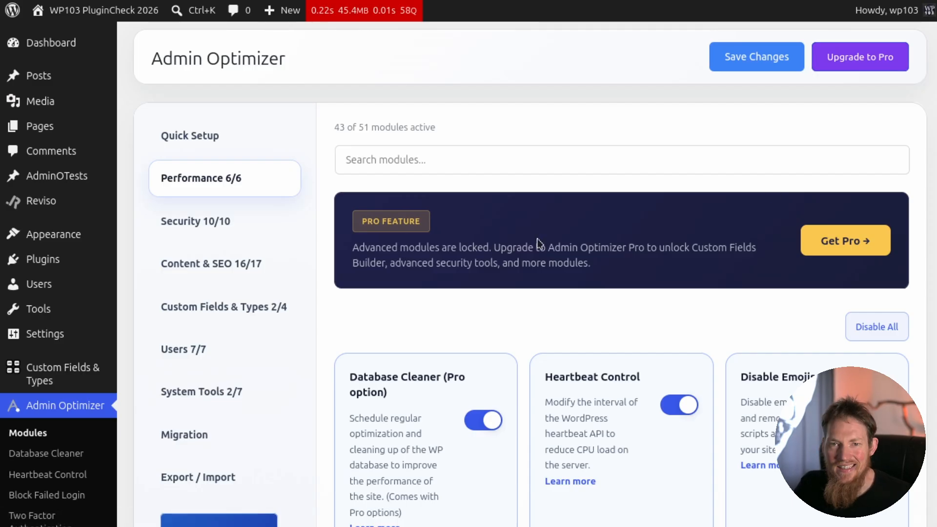
pyautogui.scroll(-4, 539, 243)
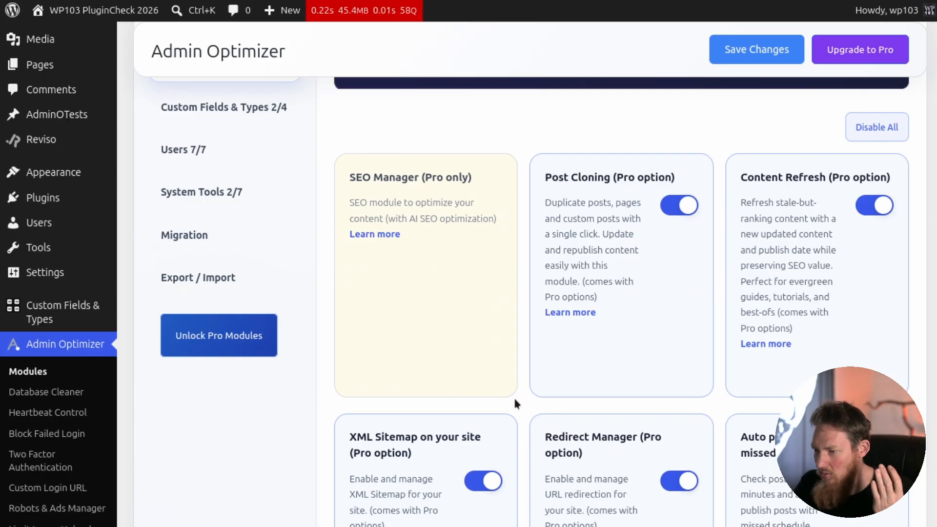
pyautogui.scroll(-6, 515, 402)
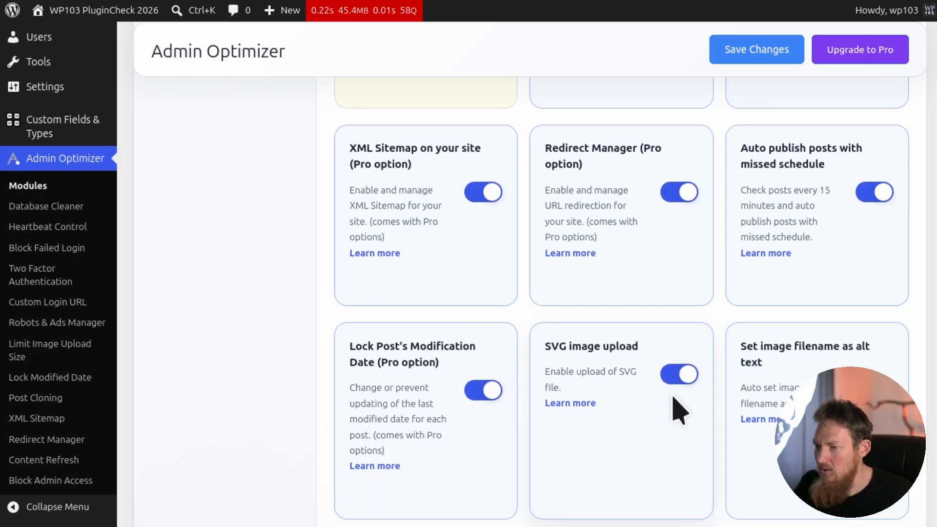
pyautogui.scroll(4, 674, 398)
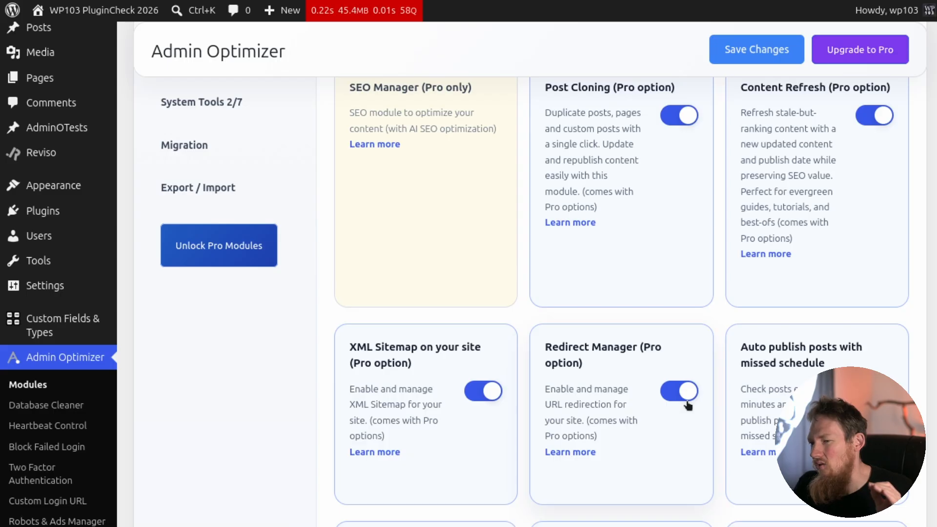
pyautogui.scroll(3, 688, 405)
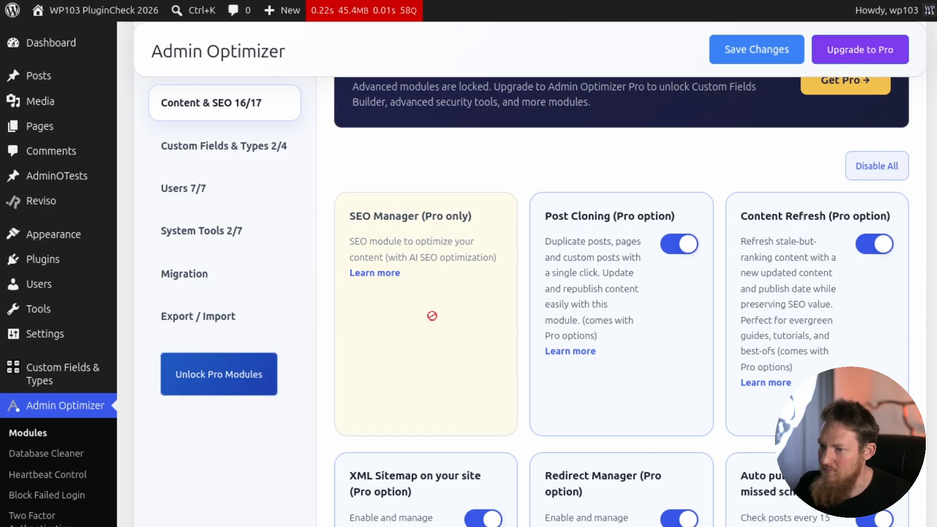
# Review Admin Optimizer's Quick Setup presets and return to the Performance modules.
pyautogui.scroll(3, 508, 256)
pyautogui.scroll(-7, 508, 256)
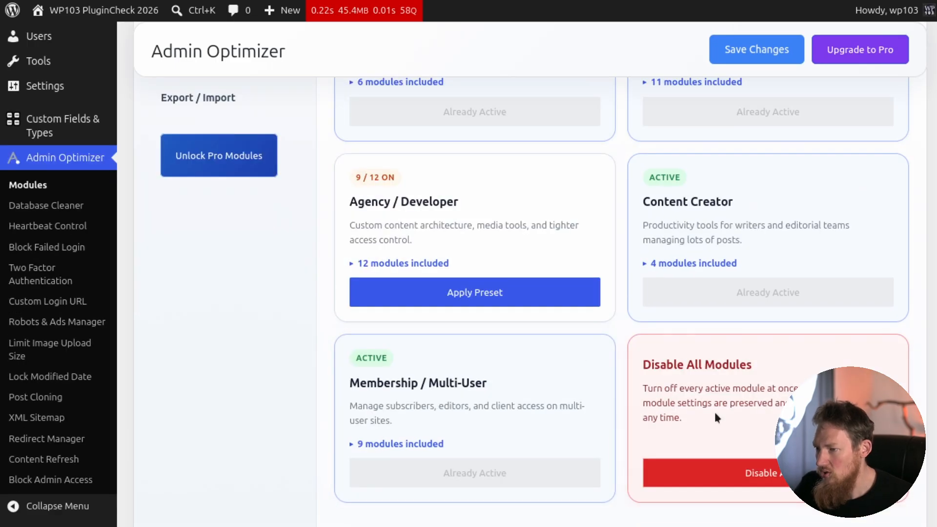
pyautogui.scroll(7, 450, 279)
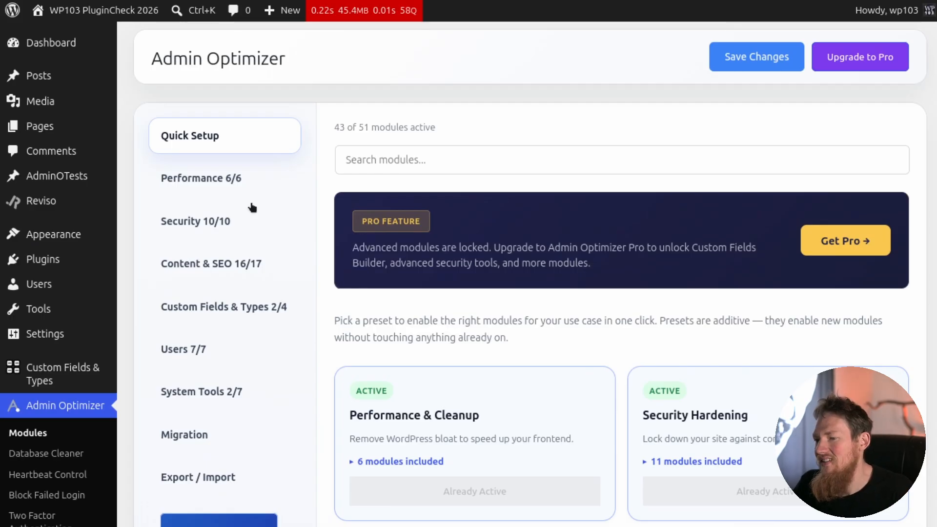
pyautogui.click(231, 181)
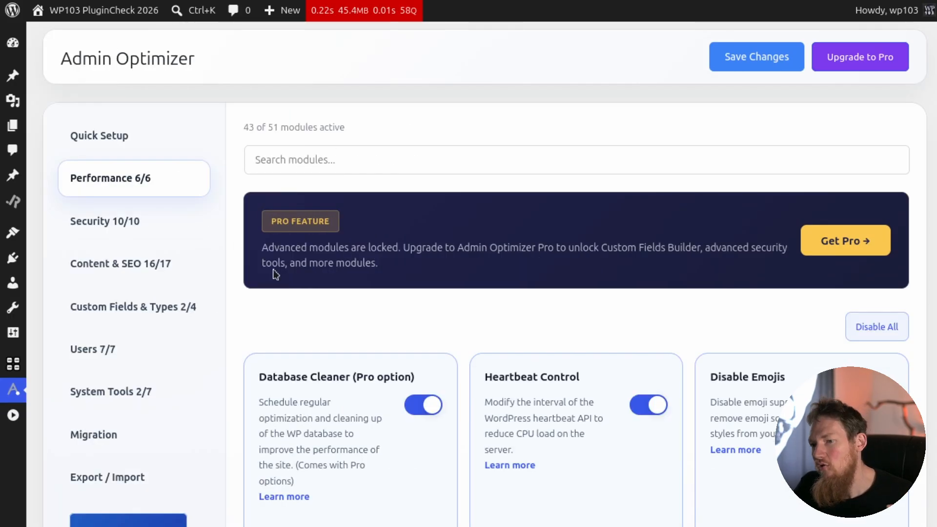
# Look through the Performance modules, including Database Cleaner, Heartbeat Control and Disable 404 URL Redirect.
pyautogui.scroll(-4, 273, 268)
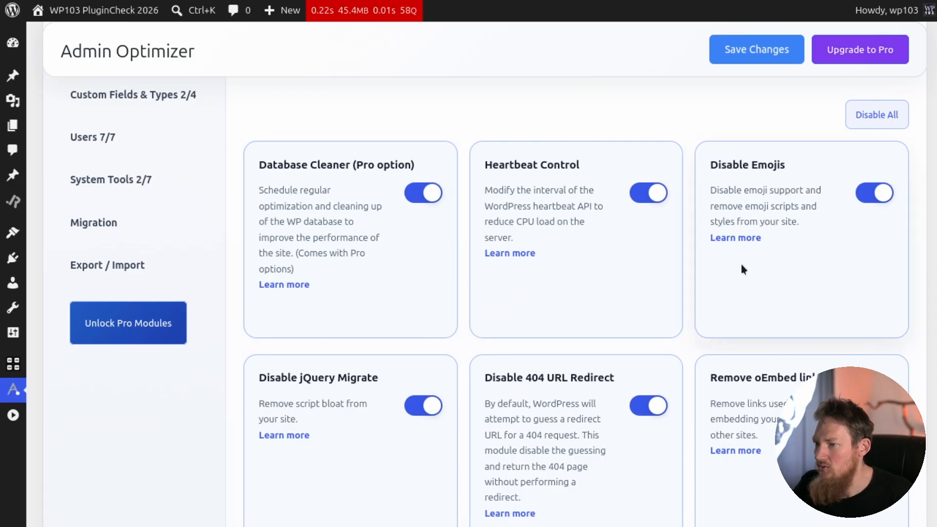
pyautogui.scroll(-3, 752, 265)
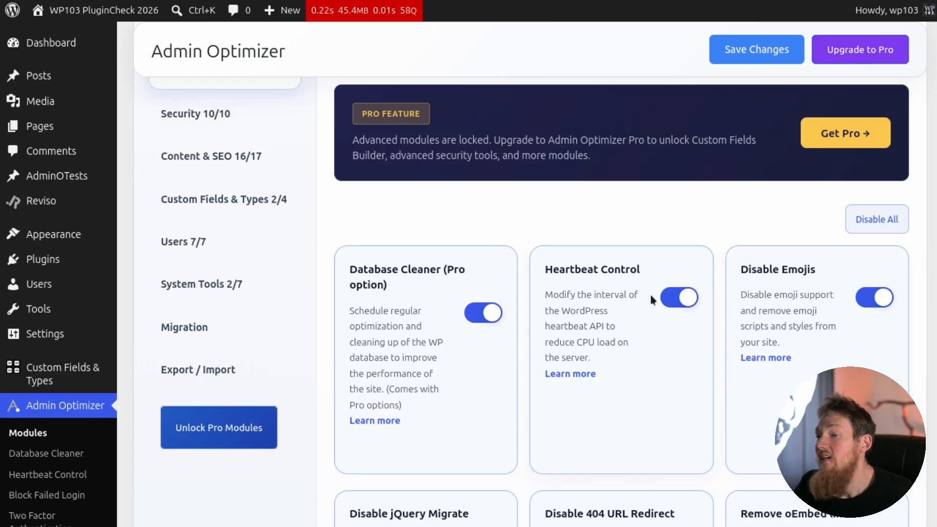
pyautogui.scroll(-6, 657, 296)
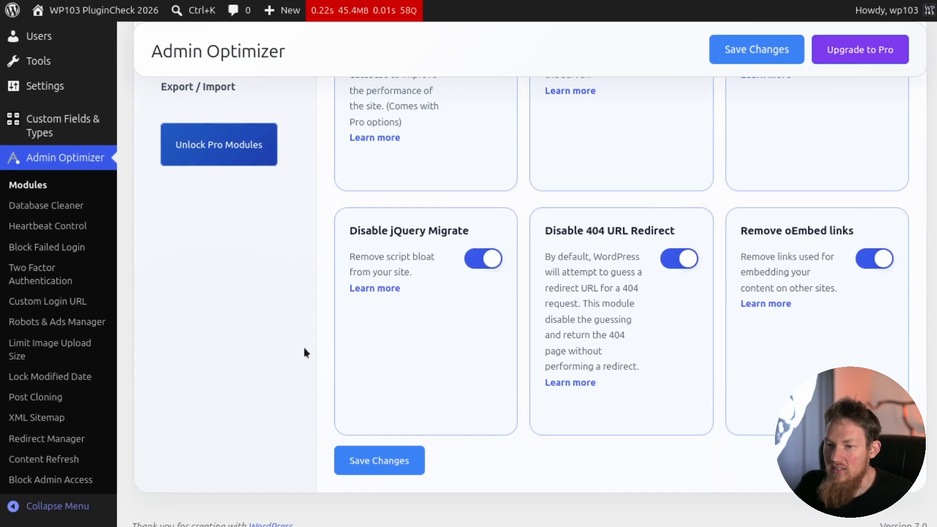
# Open Heartbeat Control and review its behavior and frequency settings for admin pages, frontend and post editor.
pyautogui.click(48, 226)
pyautogui.moveTo(83, 235)
pyautogui.scroll(-5, 494, 211)
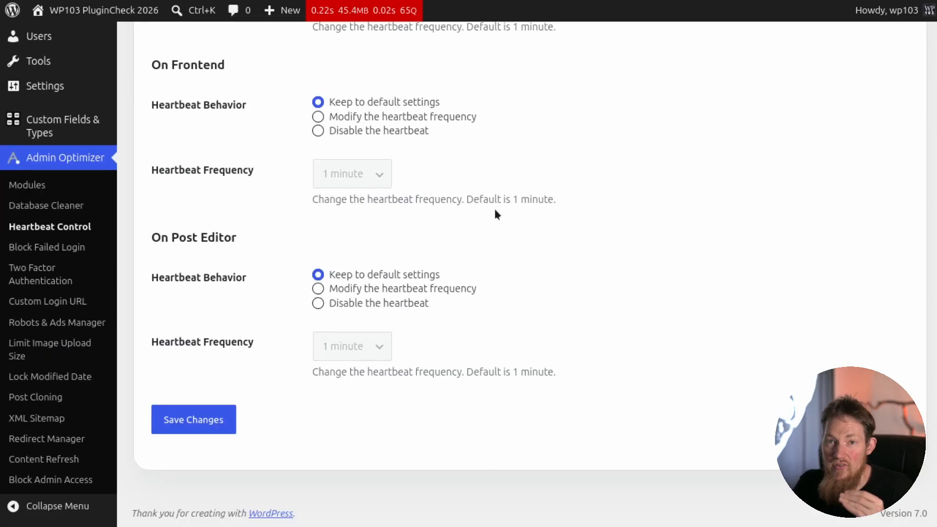
pyautogui.scroll(5, 495, 211)
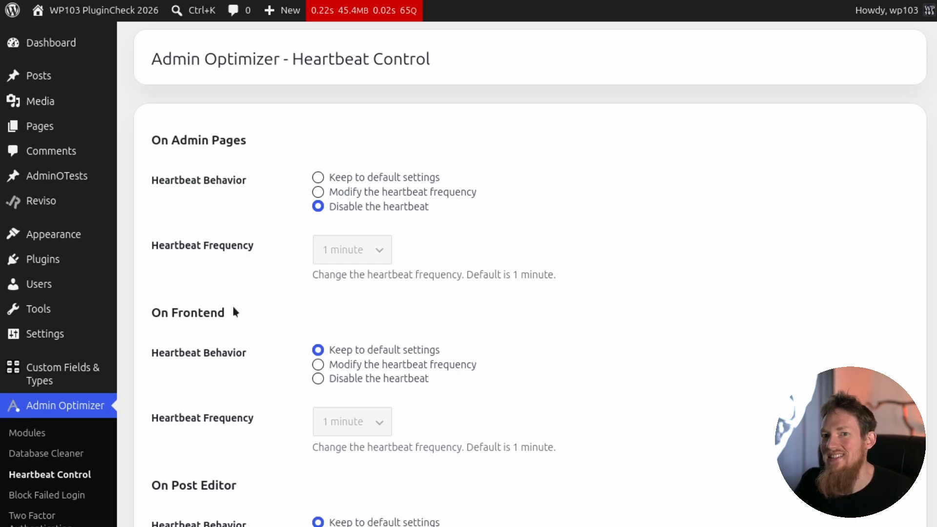
# Return to the module overview and look through the Security modules from Block Failed Login to Remove shortlink.
pyautogui.click(27, 432)
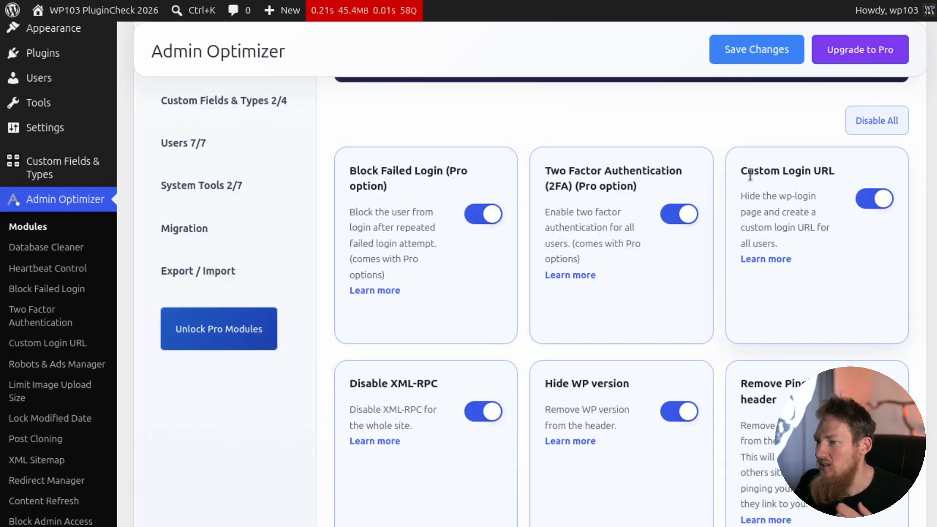
pyautogui.scroll(-2, 772, 190)
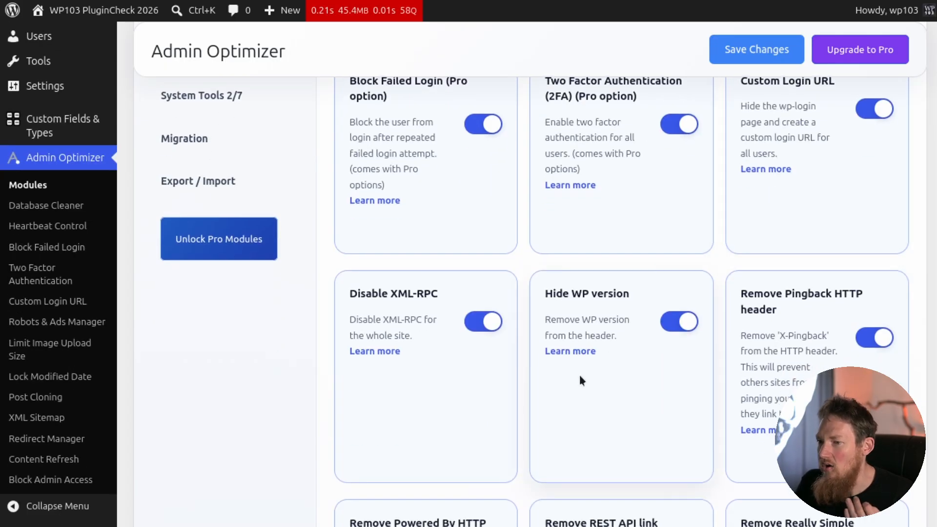
pyautogui.scroll(-2, 586, 377)
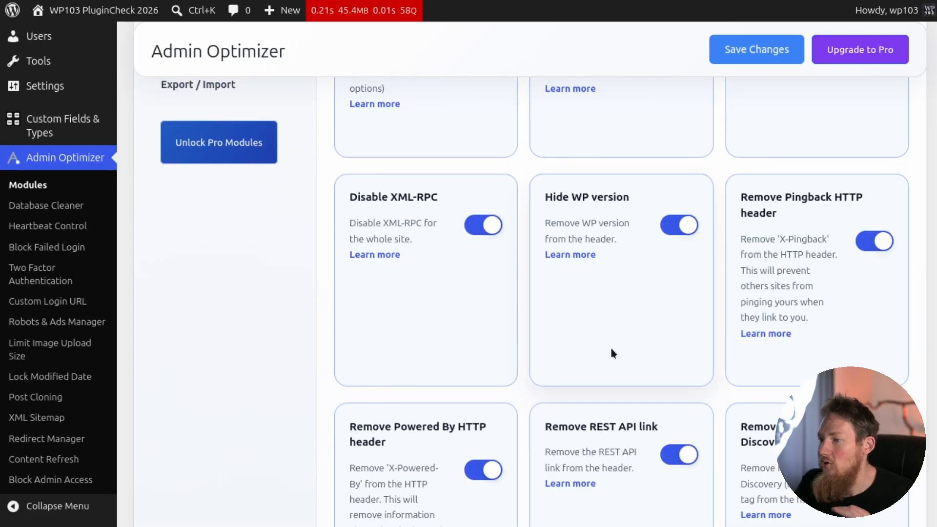
pyautogui.scroll(-4, 772, 253)
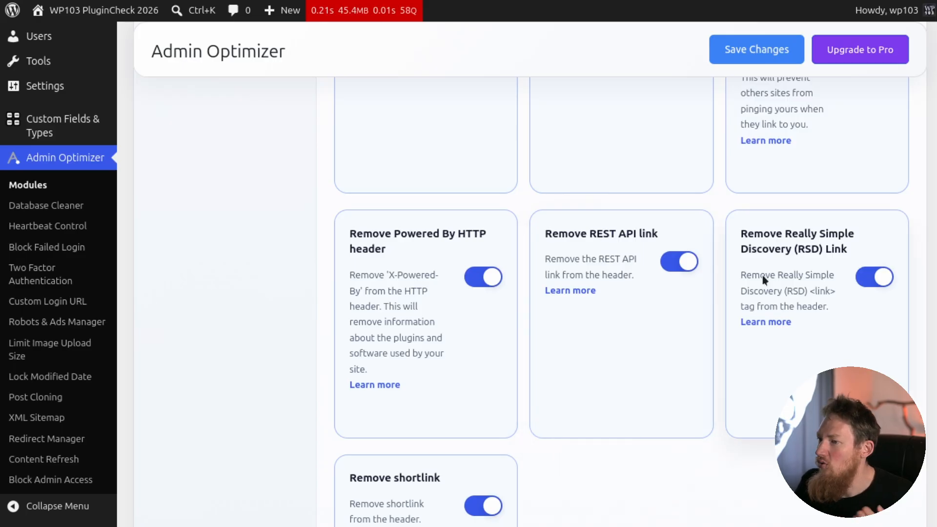
pyautogui.scroll(-4, 762, 272)
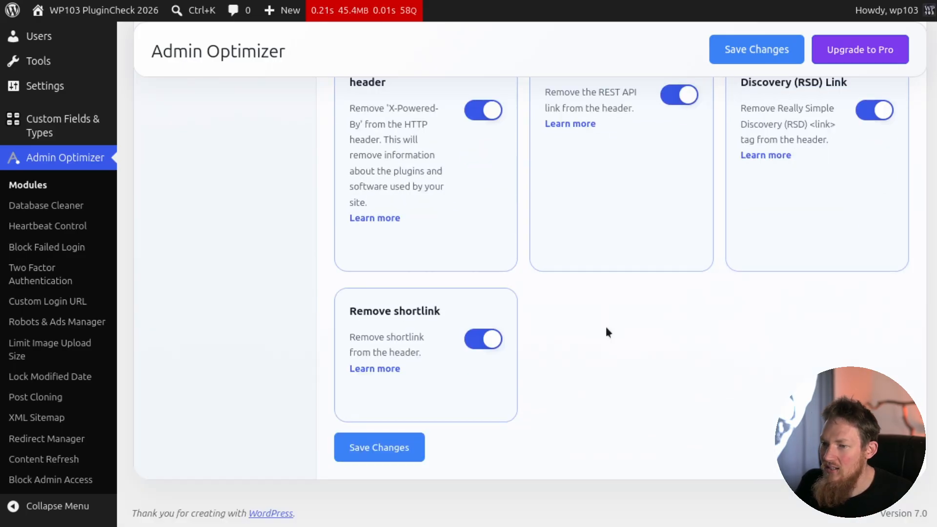
# Look through the Content & SEO modules, from Post Cloning and Content Refresh to the archive page disabling options.
pyautogui.scroll(14, 605, 326)
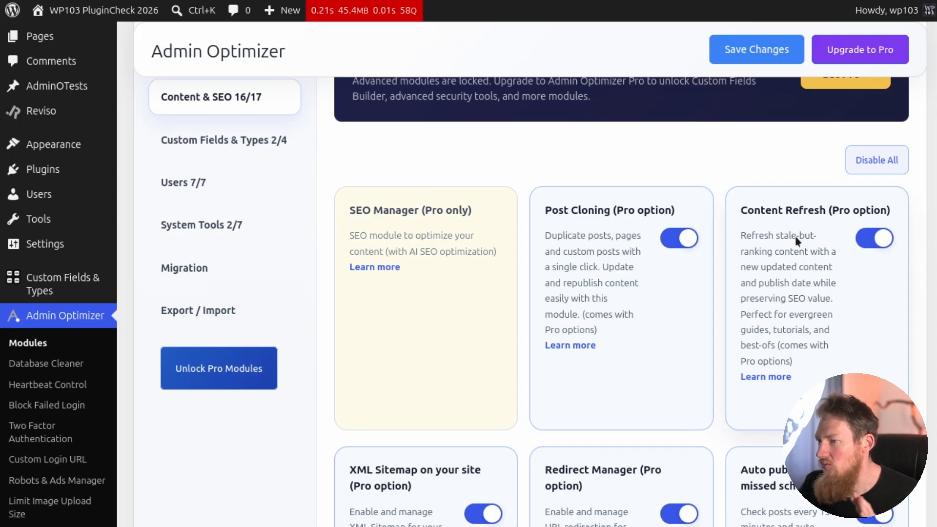
pyautogui.scroll(-4, 795, 236)
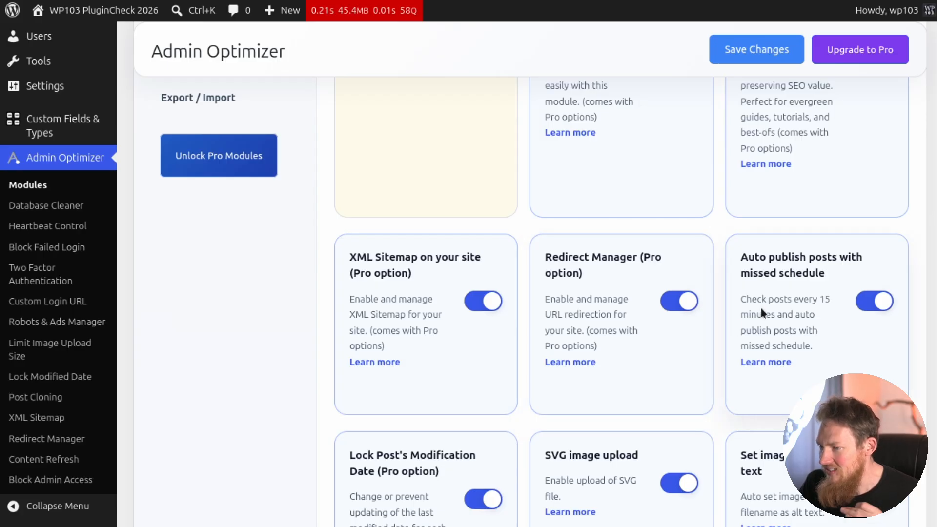
pyautogui.scroll(-4, 761, 309)
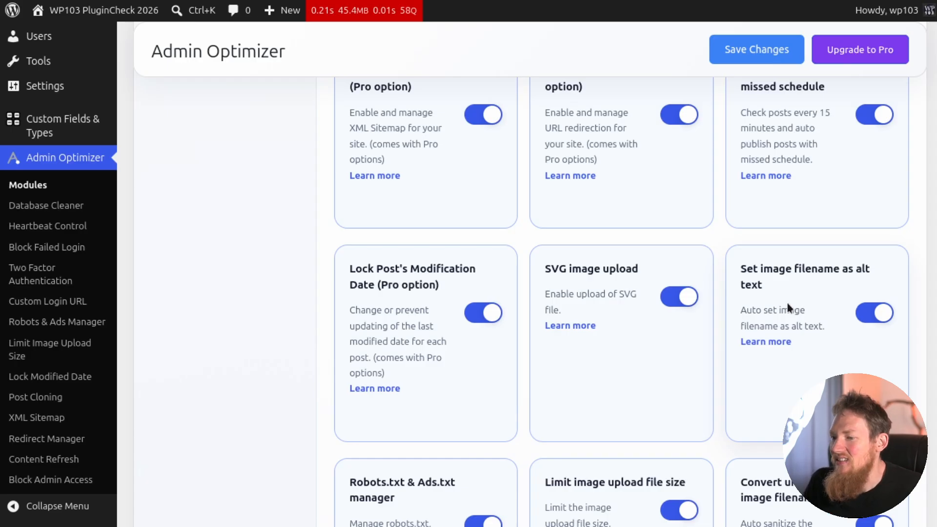
pyautogui.scroll(-5, 736, 325)
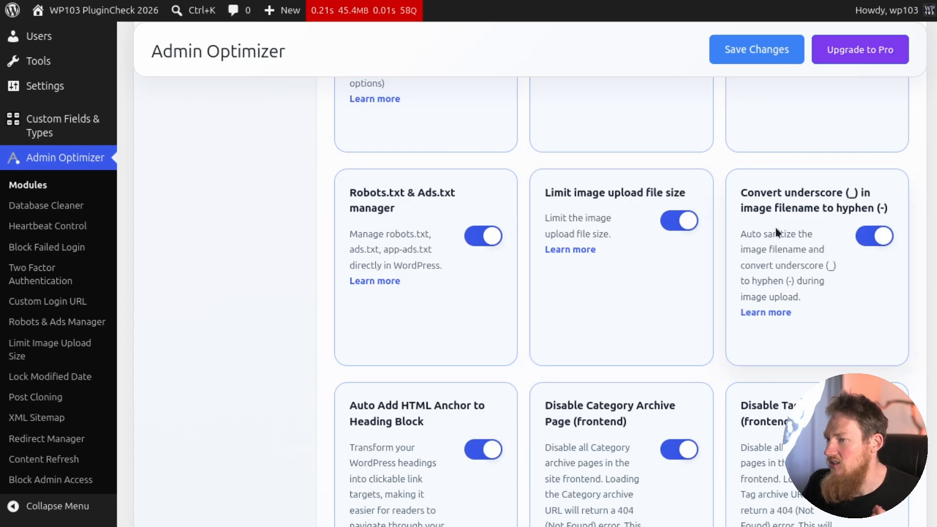
pyautogui.scroll(-4, 776, 230)
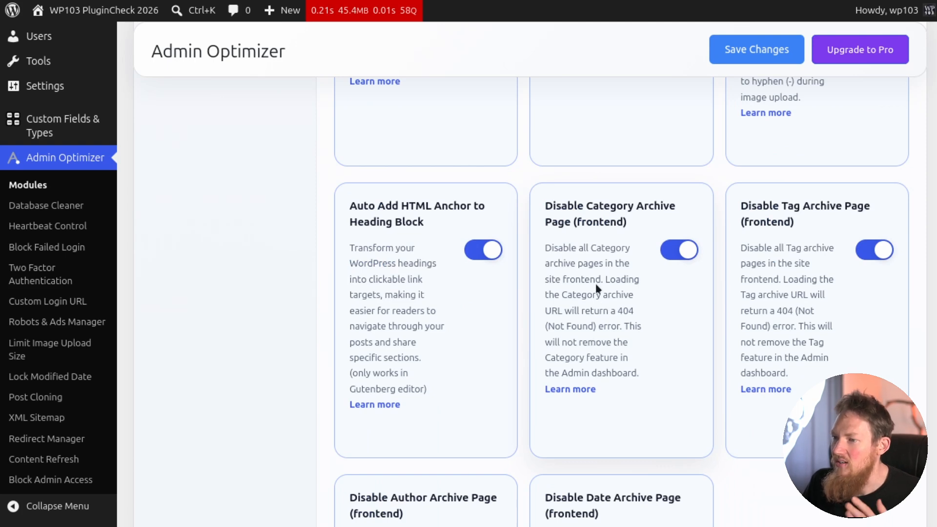
pyautogui.scroll(-2, 613, 277)
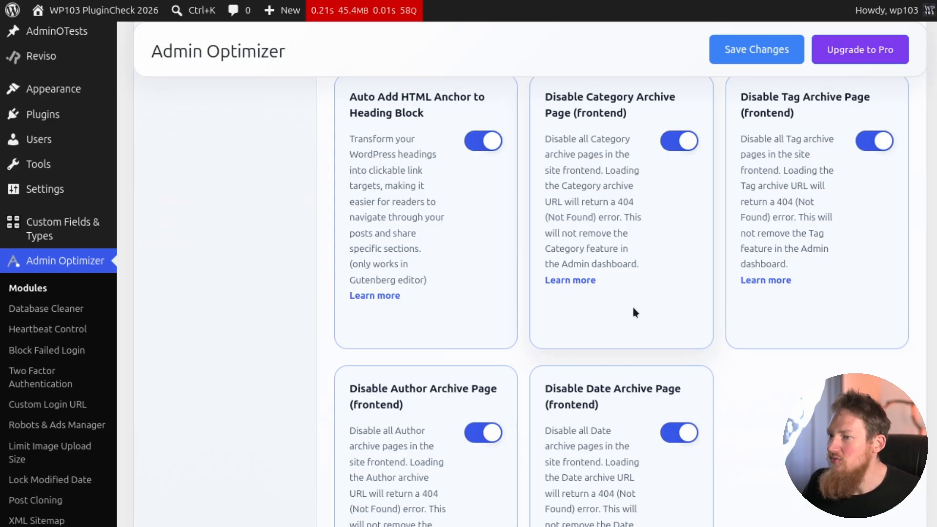
pyautogui.scroll(8, 634, 310)
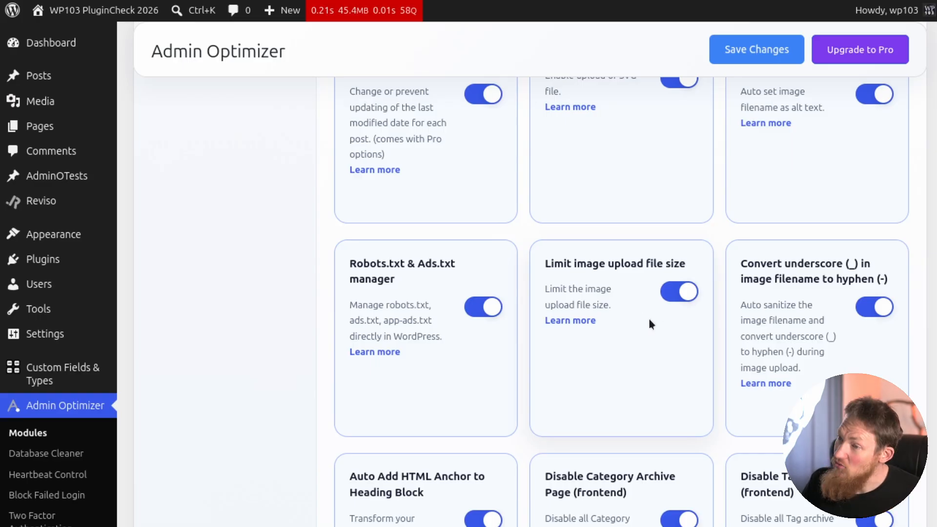
pyautogui.scroll(14, 389, 306)
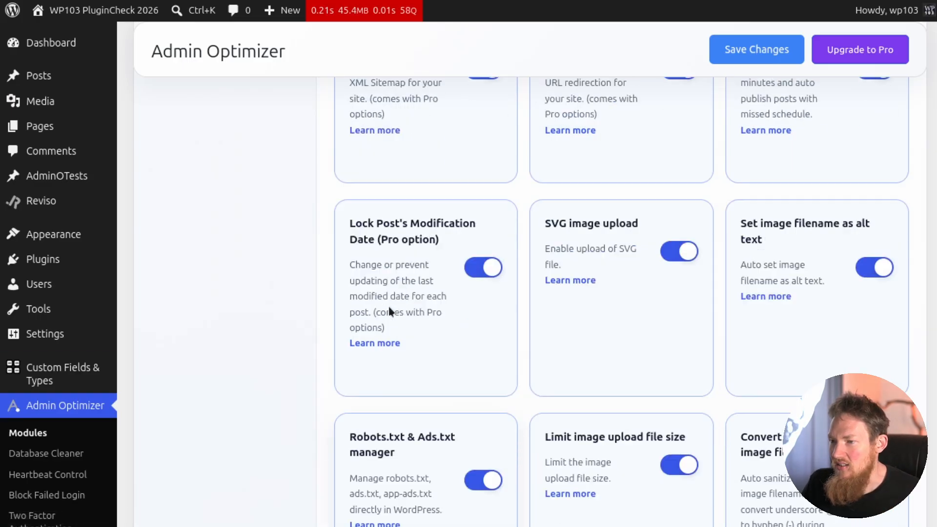
pyautogui.scroll(2, 385, 308)
# Enable the available Custom Fields & Types modules and save the settings.
pyautogui.click(230, 185)
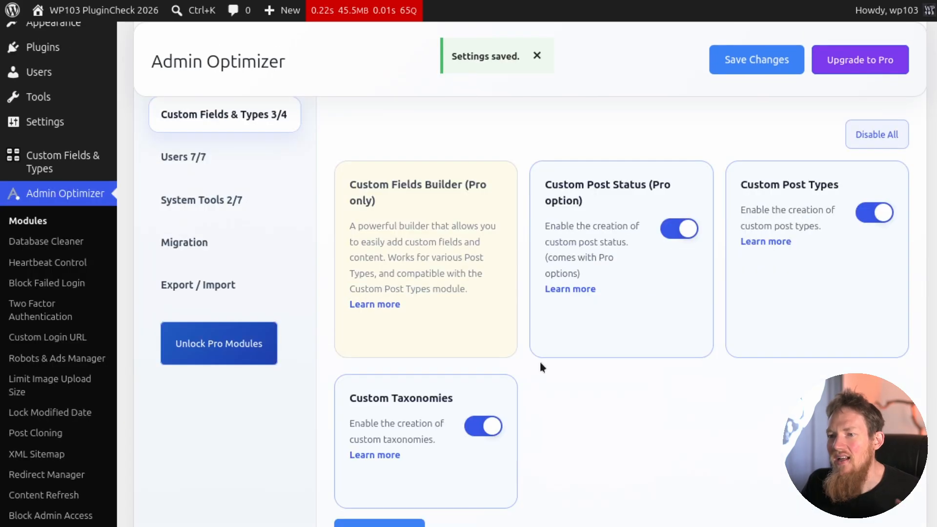
pyautogui.scroll(1, 532, 361)
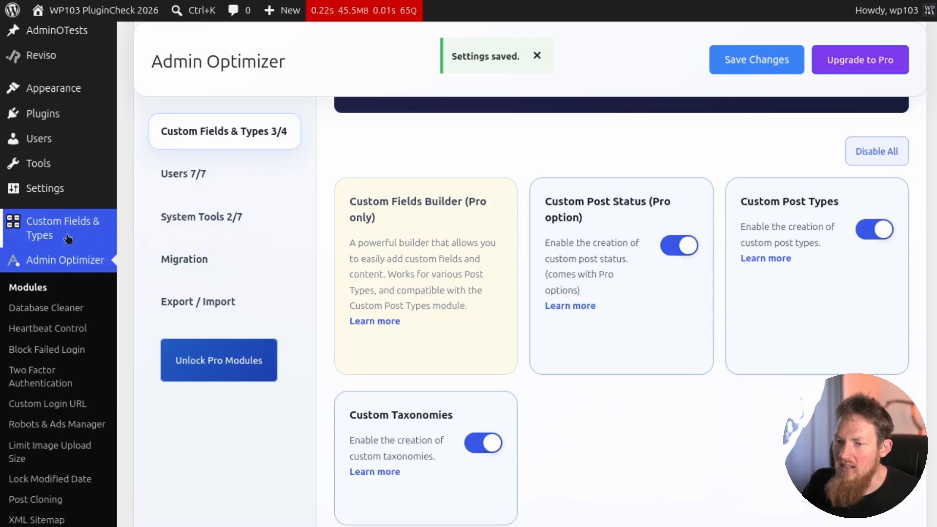
# Open the Custom Post Types page and view the AdminOTests post type.
pyautogui.moveTo(54, 236)
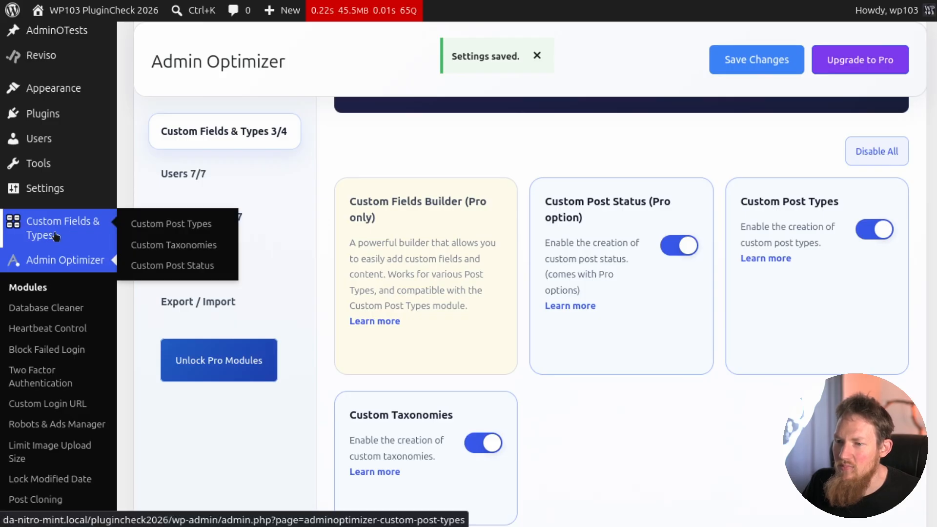
pyautogui.click(54, 237)
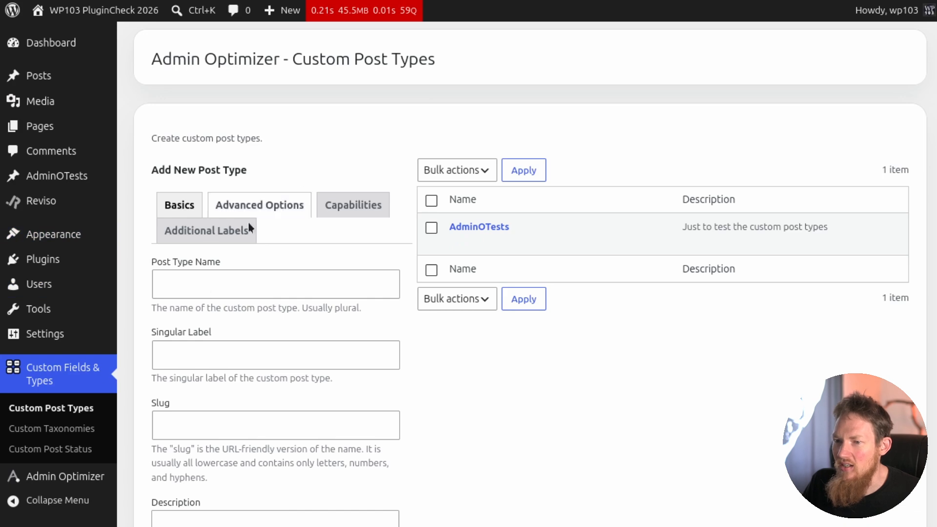
pyautogui.click(74, 186)
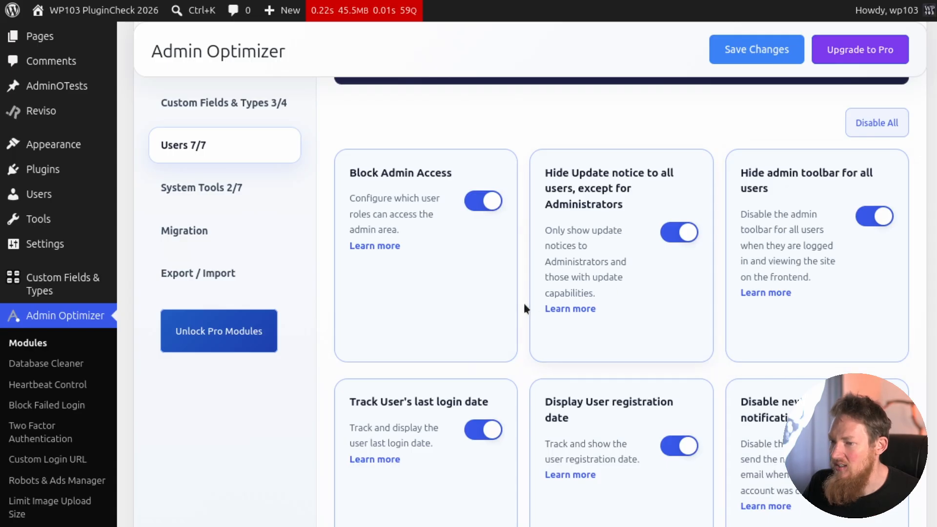
# Look through the Users modules, including login tracking, signup notifications and Disable User Account.
pyautogui.scroll(-3, 521, 305)
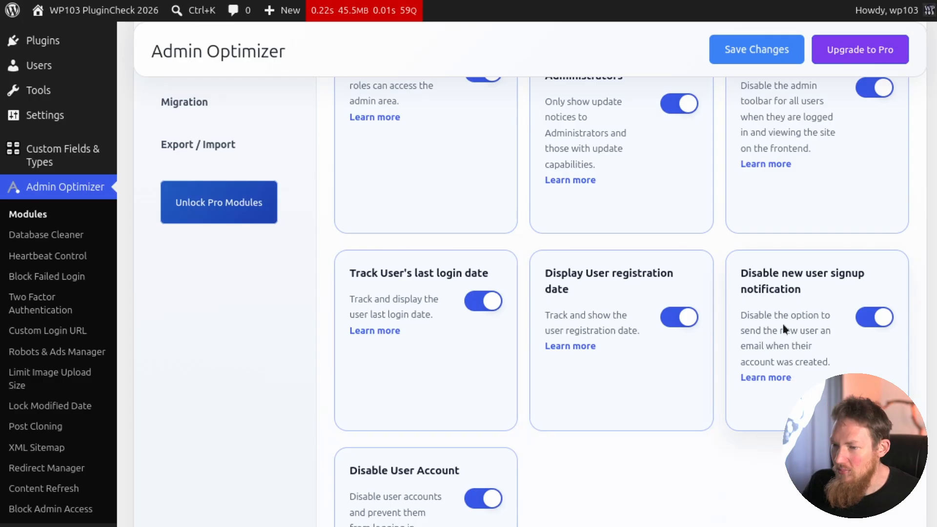
pyautogui.scroll(-2, 784, 330)
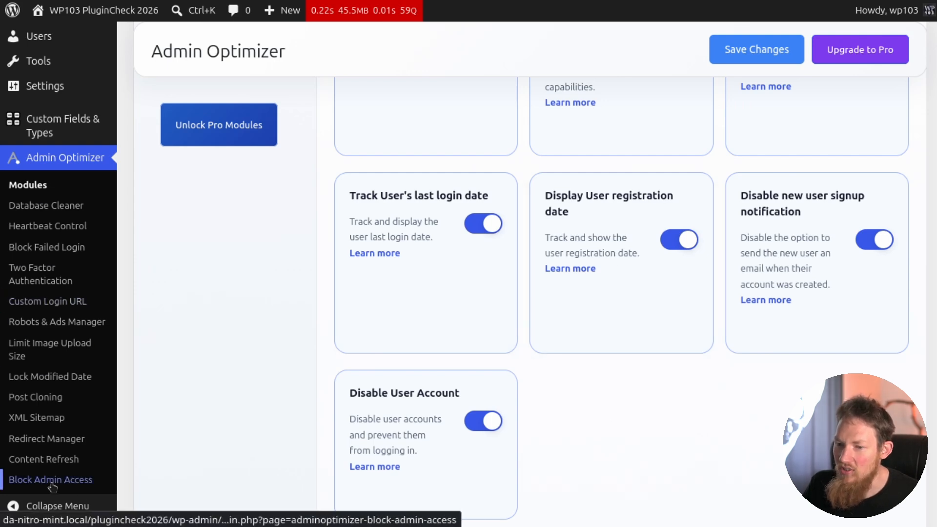
# Block the second Customer role and the Shop manager role from the WordPress admin area and save, leaving Editor unblocked.
pyautogui.click(67, 481)
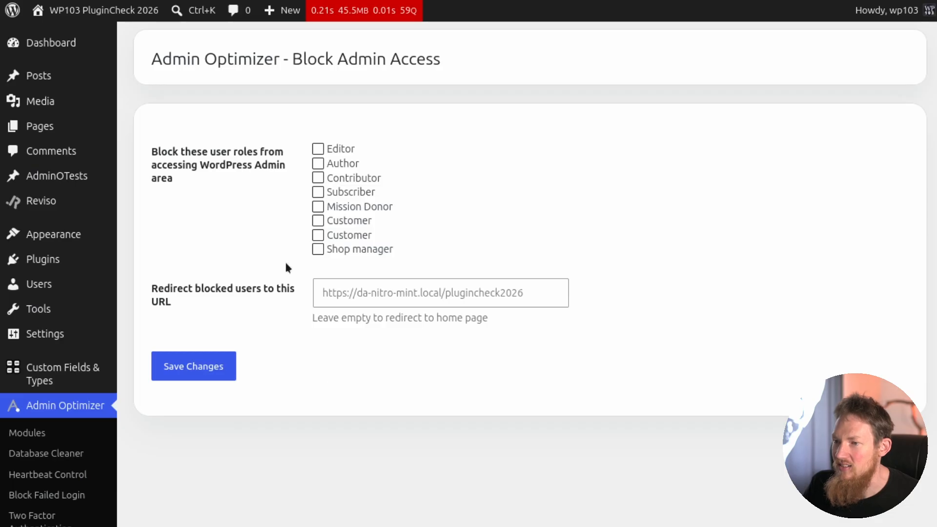
pyautogui.click(317, 148)
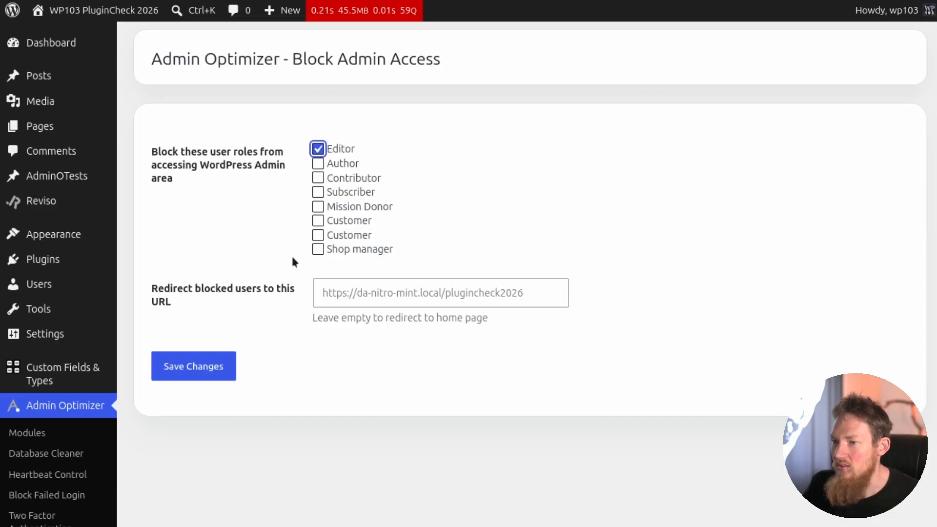
pyautogui.click(317, 235)
pyautogui.click(317, 249)
pyautogui.click(318, 149)
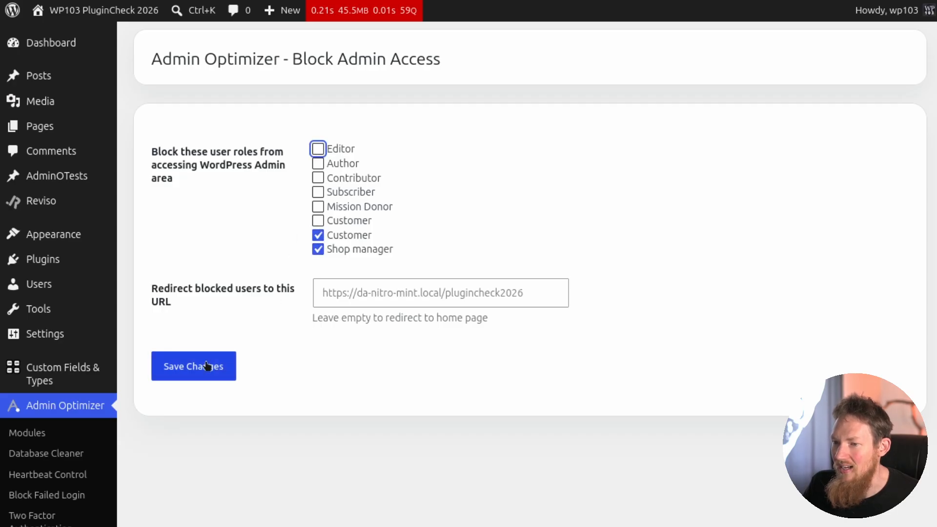
pyautogui.click(207, 367)
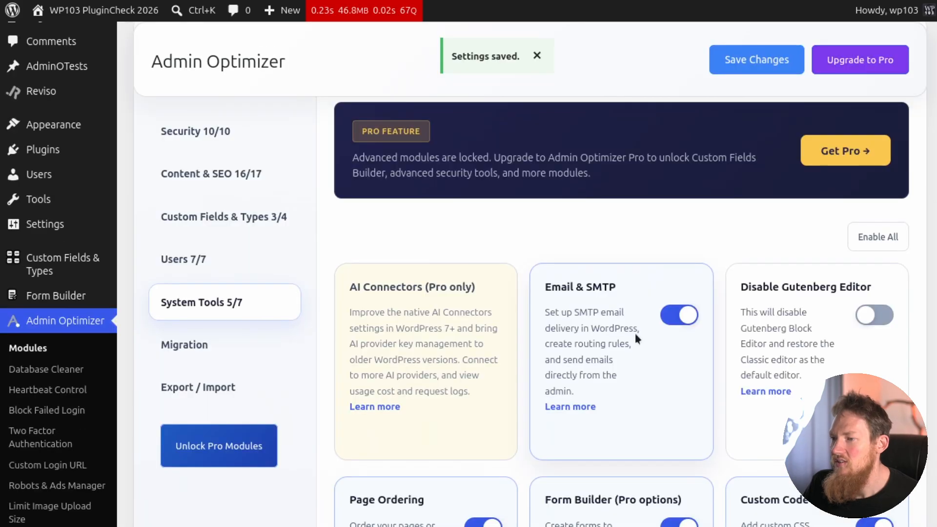
# Review the System Tools modules and the Migration and Export / Import options.
pyautogui.scroll(-2, 631, 349)
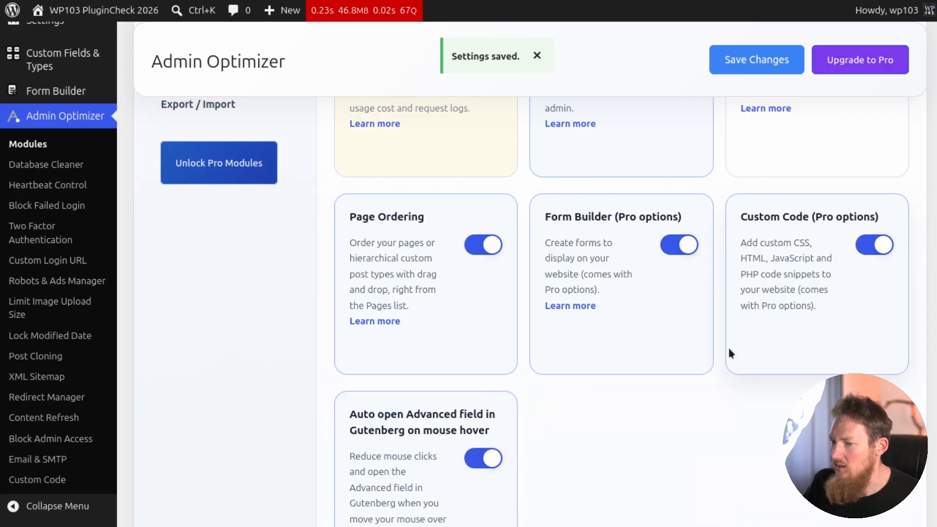
pyautogui.scroll(-2, 684, 366)
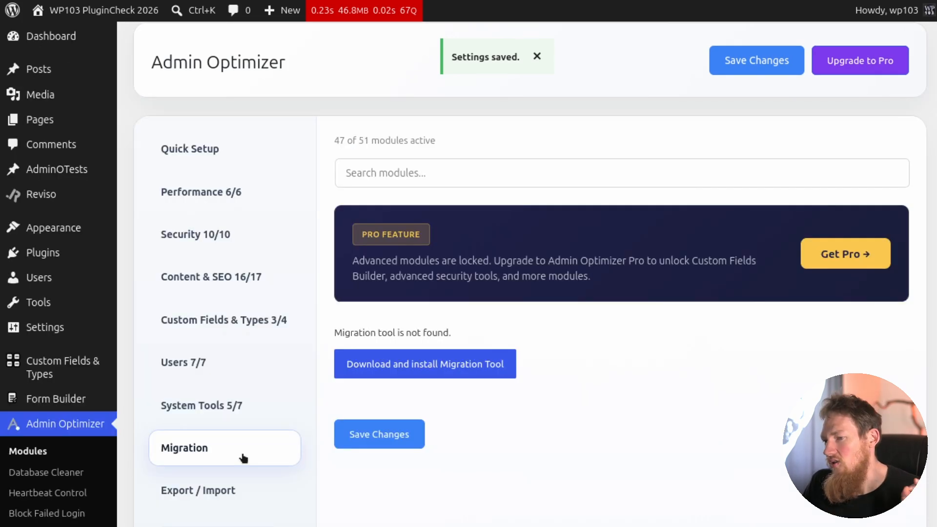
pyautogui.scroll(-2, 229, 430)
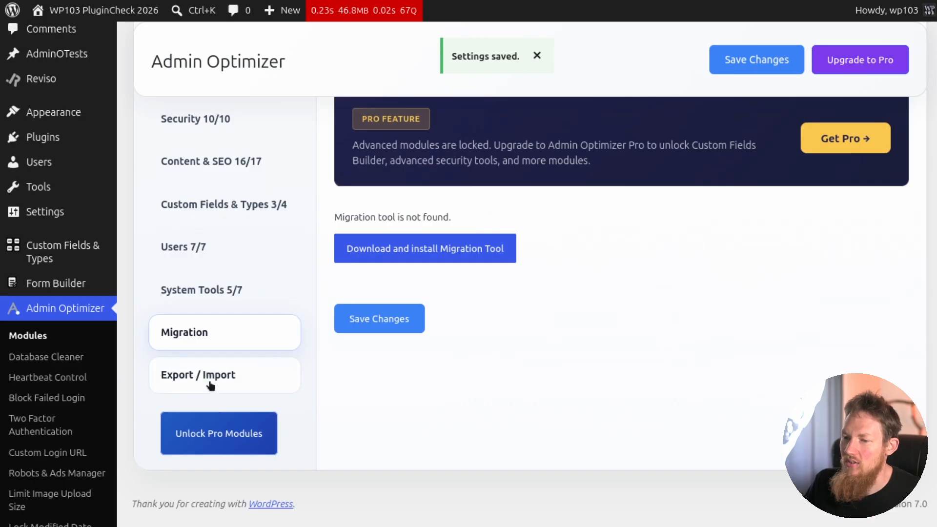
pyautogui.click(218, 371)
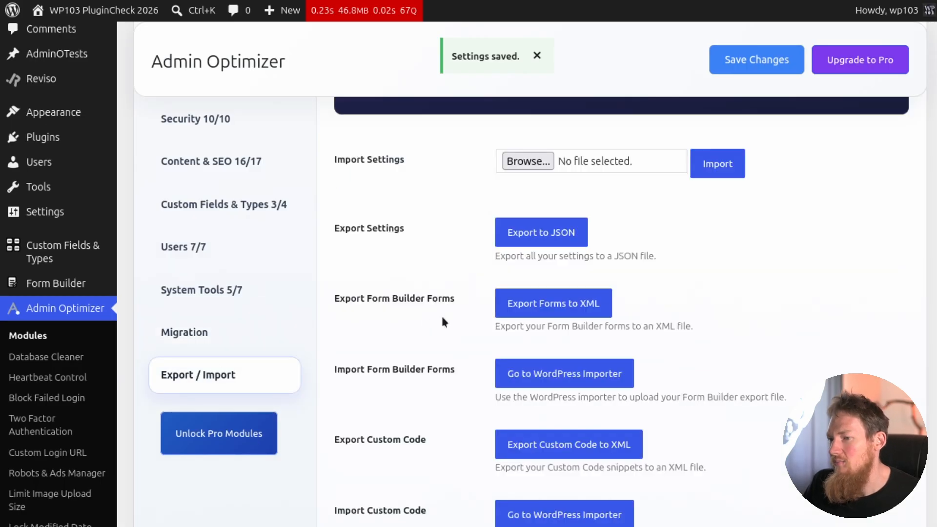
pyautogui.scroll(1, 390, 296)
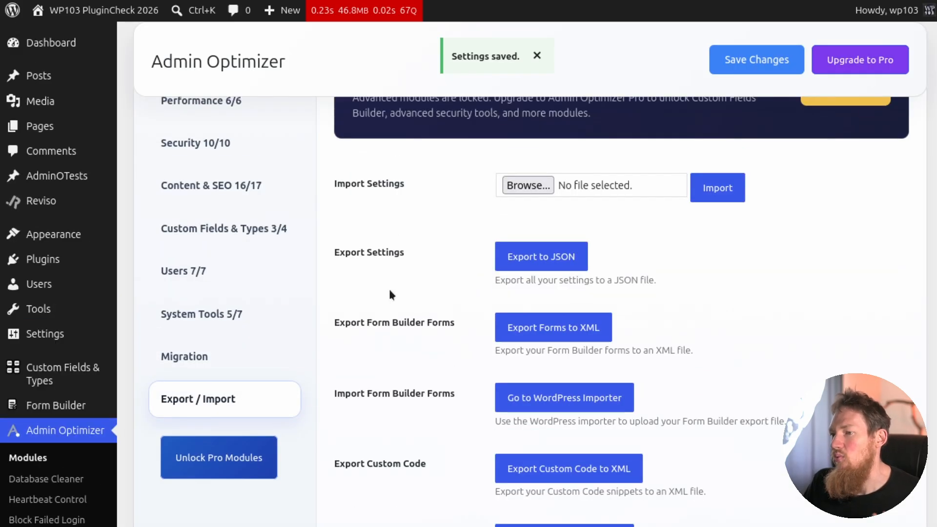
pyautogui.scroll(-1, 386, 312)
pyautogui.scroll(-2, 66, 417)
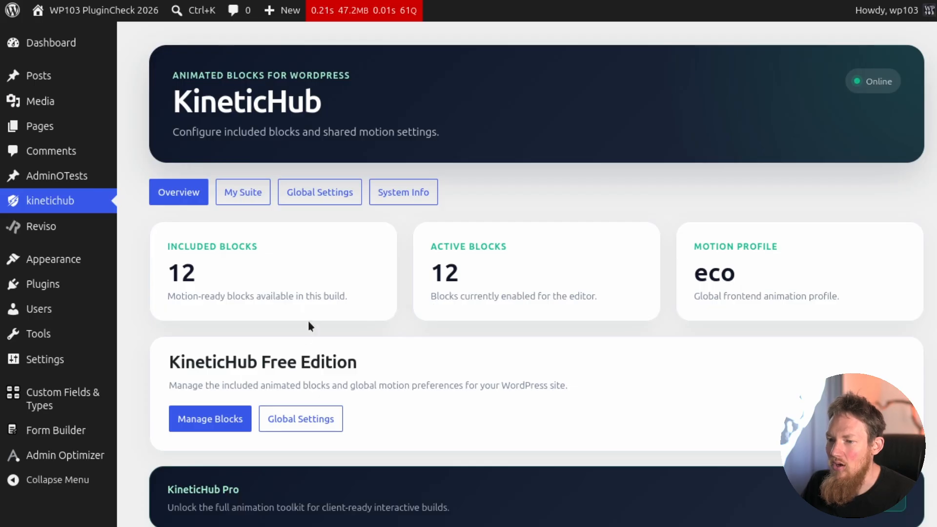
# Look over the KineticHub overview and browse the included animated blocks in My Suite.
pyautogui.scroll(-3, 308, 323)
pyautogui.scroll(3, 298, 285)
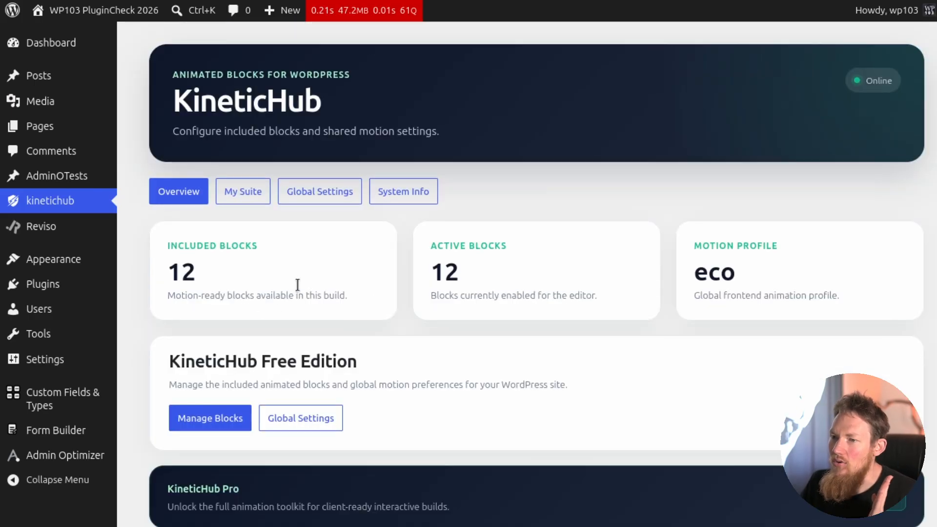
pyautogui.click(245, 193)
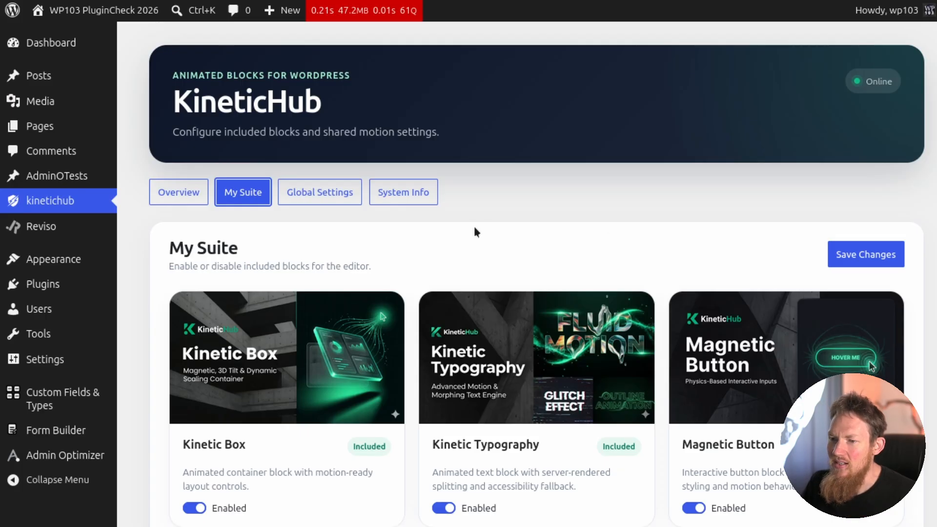
pyautogui.scroll(-15, 476, 232)
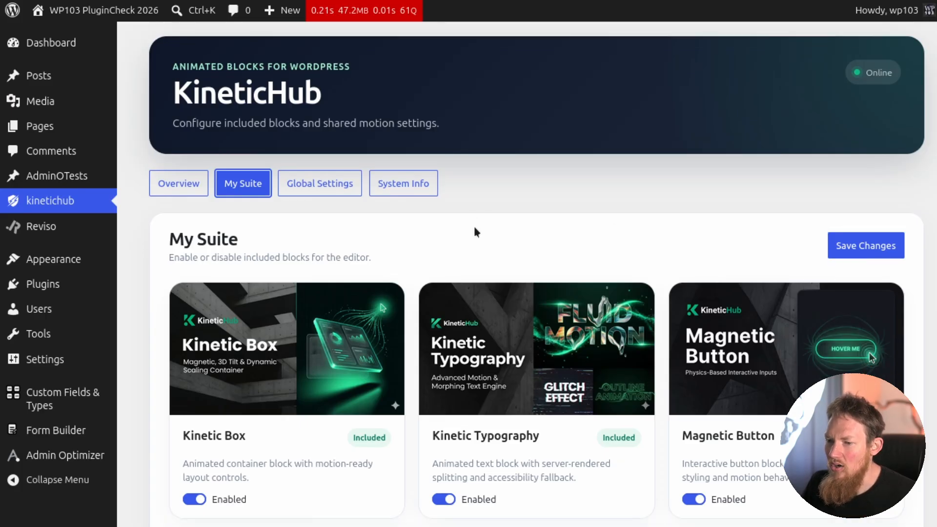
pyautogui.scroll(-2, 393, 262)
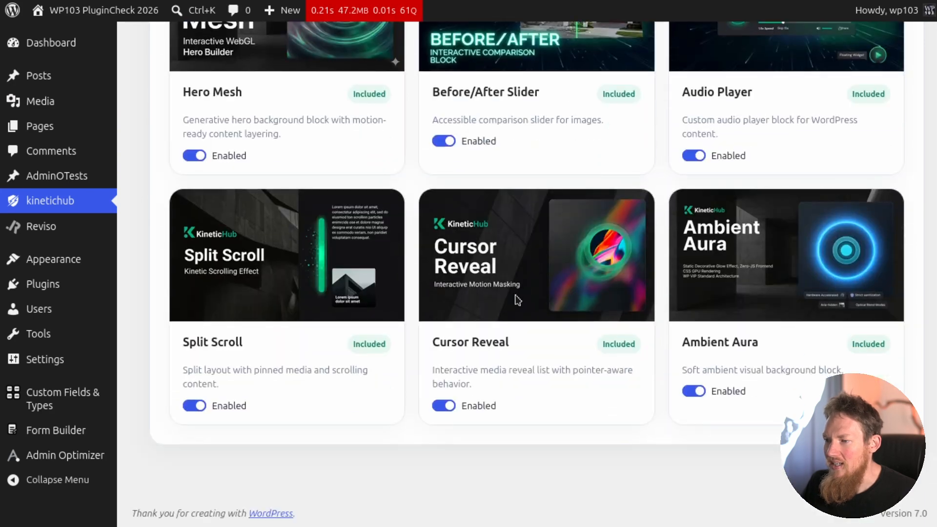
pyautogui.scroll(17, 390, 256)
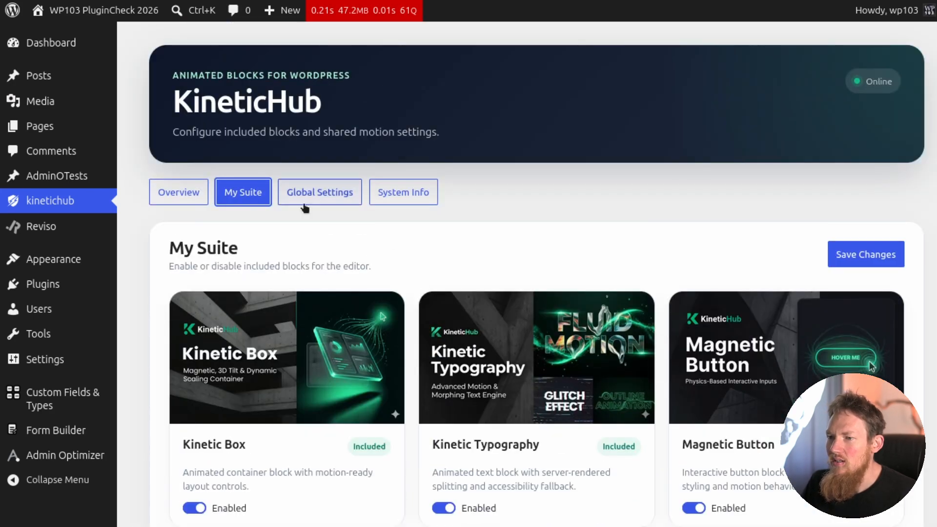
# In KineticHub's Global Settings, review the performance modes, set the Global Lerp Amount to 0.01 and save.
pyautogui.click(317, 199)
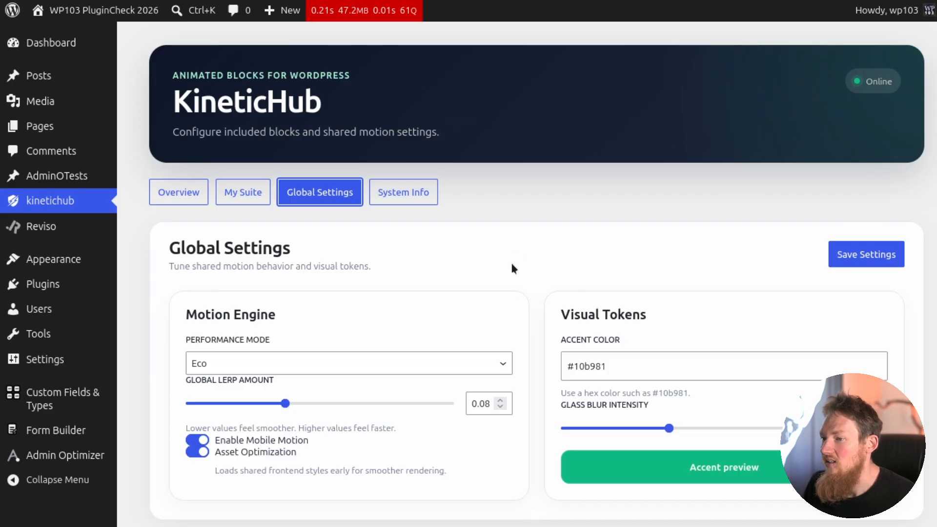
pyautogui.scroll(-2, 506, 245)
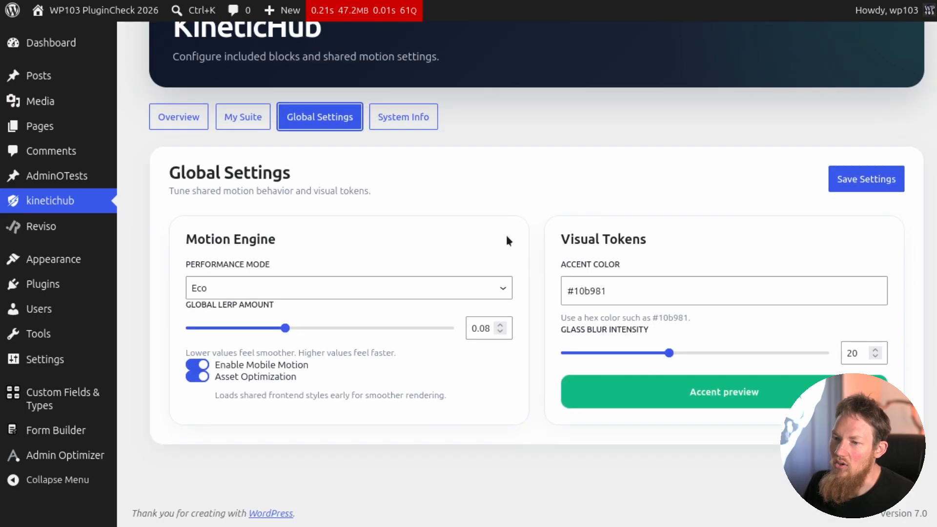
pyautogui.click(237, 292)
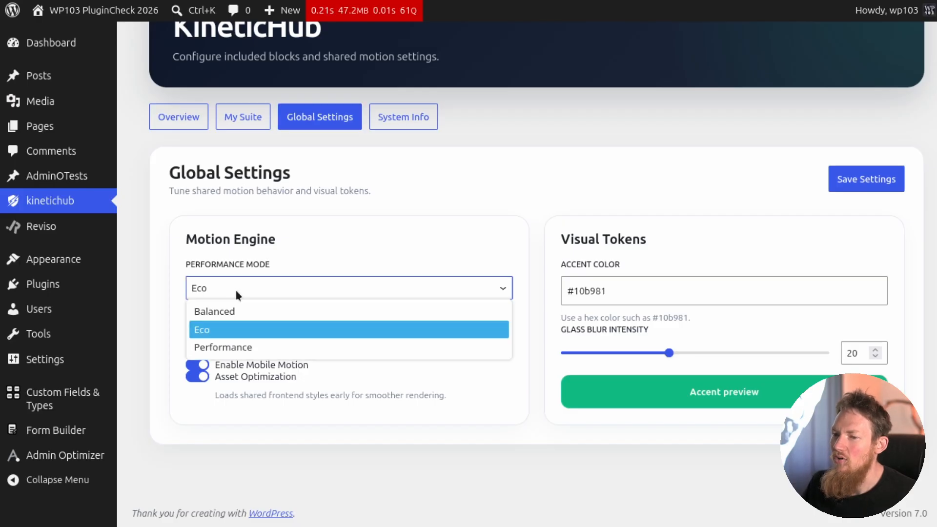
pyautogui.click(235, 290)
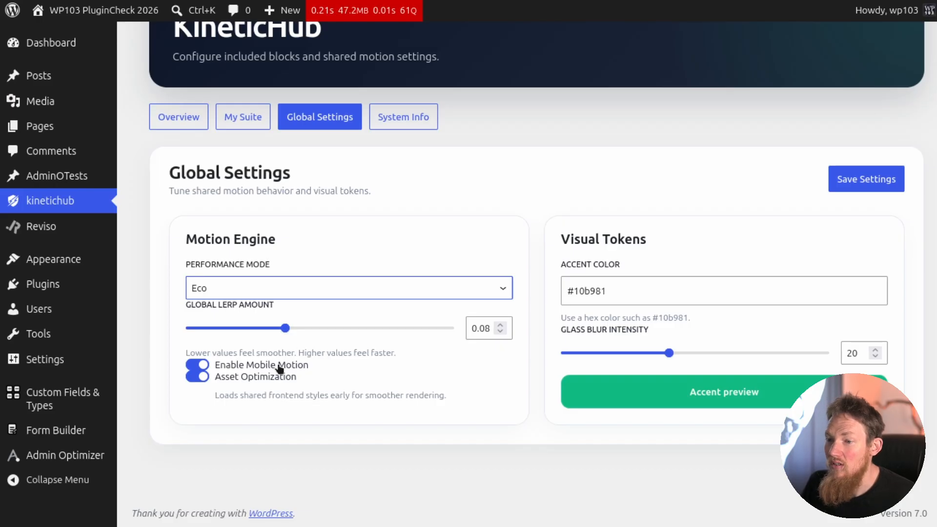
pyautogui.moveTo(293, 333); pyautogui.dragTo(186, 330)
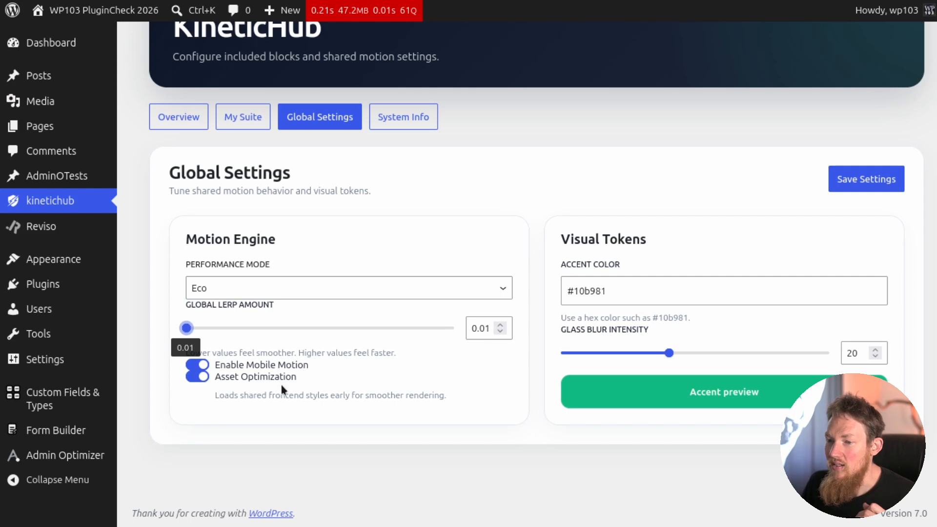
pyautogui.click(868, 185)
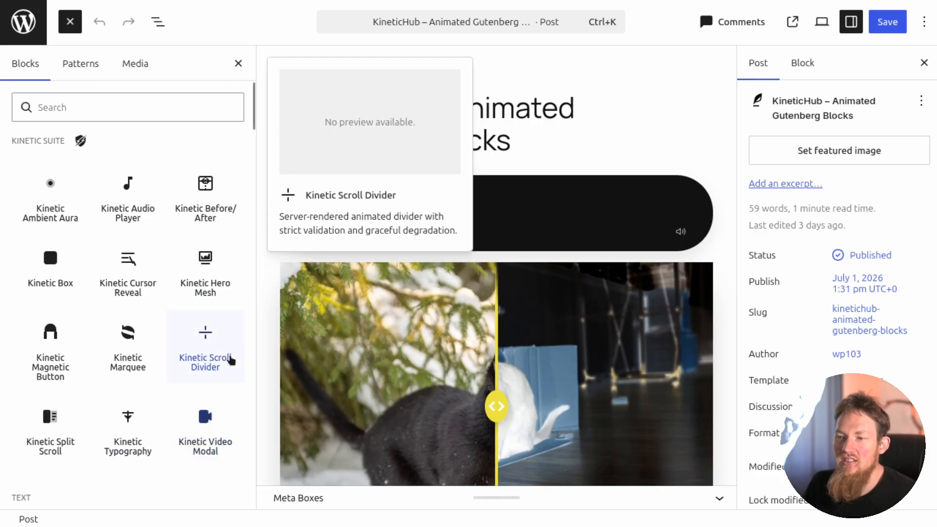
# Close the block inserter and select the Kinetic Before/After block to review its Images & Filters settings.
pyautogui.click(238, 63)
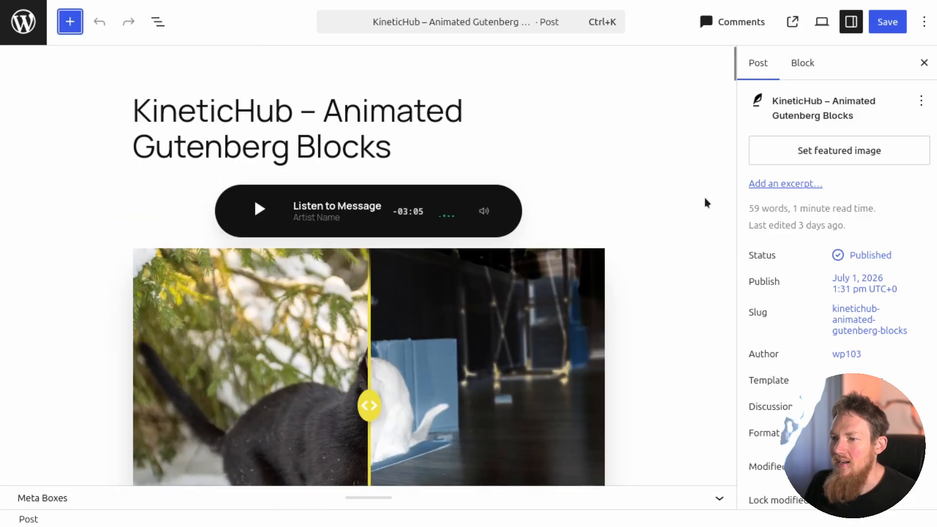
pyautogui.scroll(-4, 604, 178)
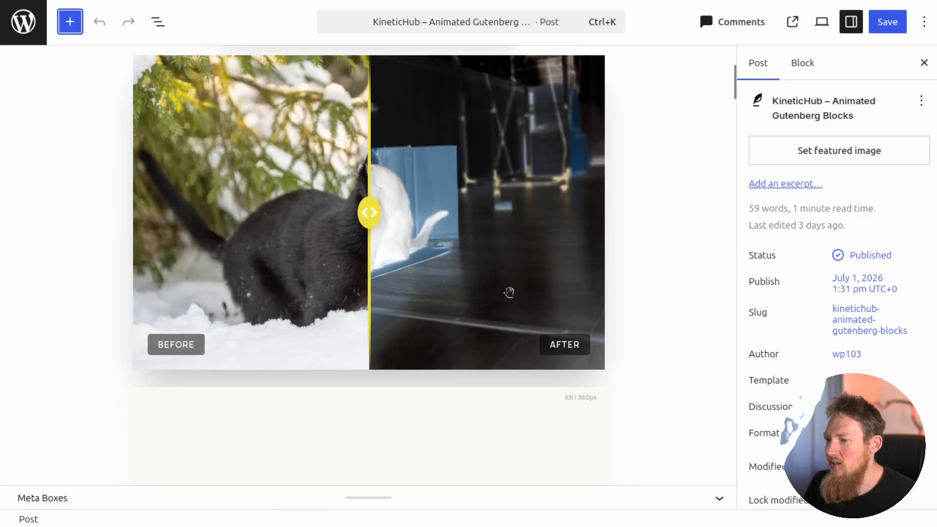
pyautogui.scroll(3, 509, 292)
pyautogui.scroll(-1, 433, 282)
pyautogui.click(398, 310)
pyautogui.scroll(-8, 887, 350)
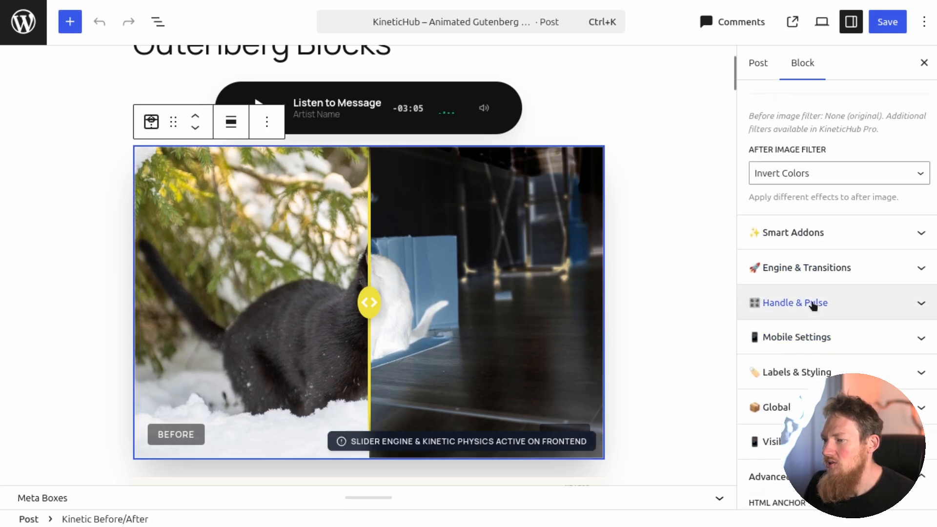
pyautogui.scroll(-5, 811, 303)
pyautogui.scroll(12, 830, 284)
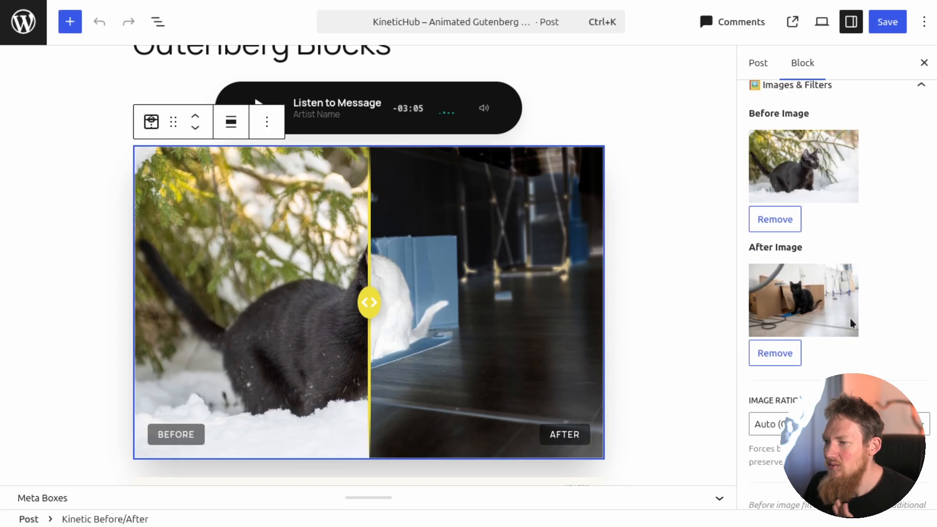
pyautogui.scroll(2, 872, 328)
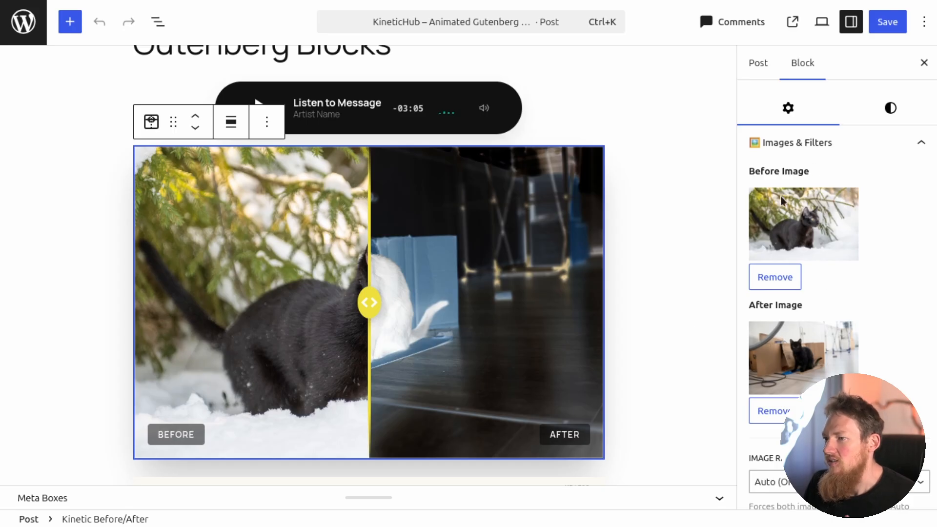
# Examine the Before/After block's Smart Addons, Engine & Transitions and handle colour settings.
pyautogui.click(789, 145)
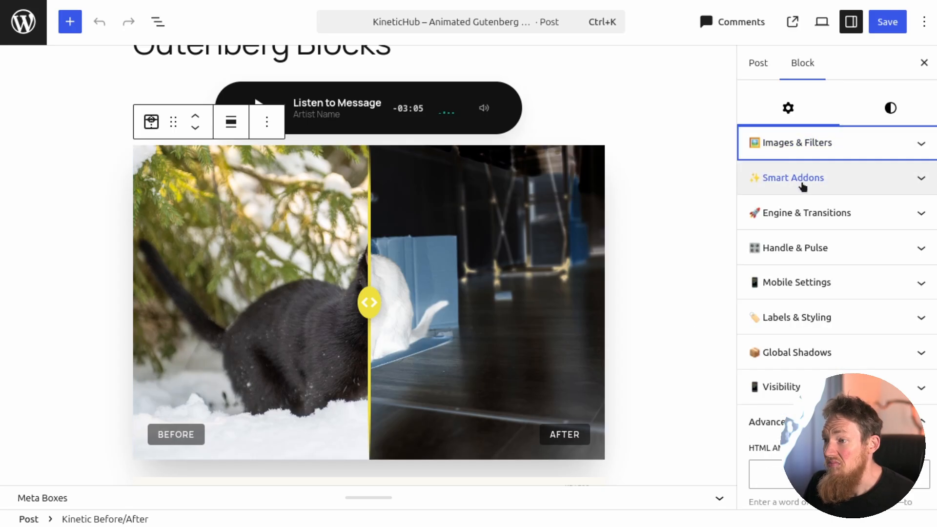
pyautogui.click(796, 213)
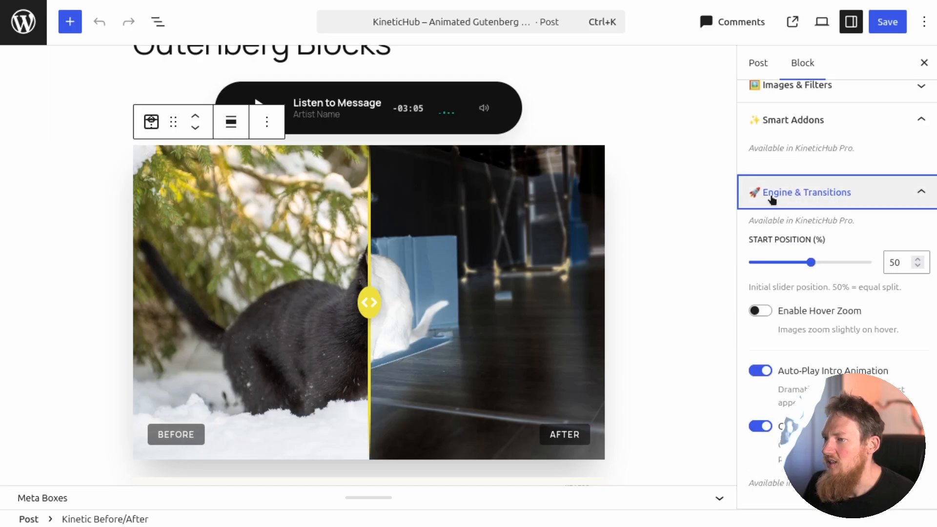
pyautogui.scroll(-2, 802, 203)
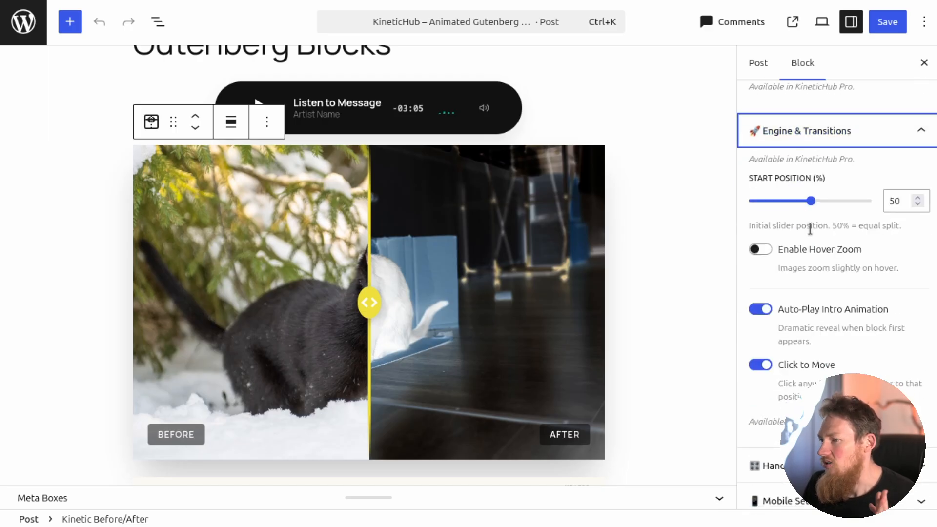
pyautogui.scroll(-4, 796, 363)
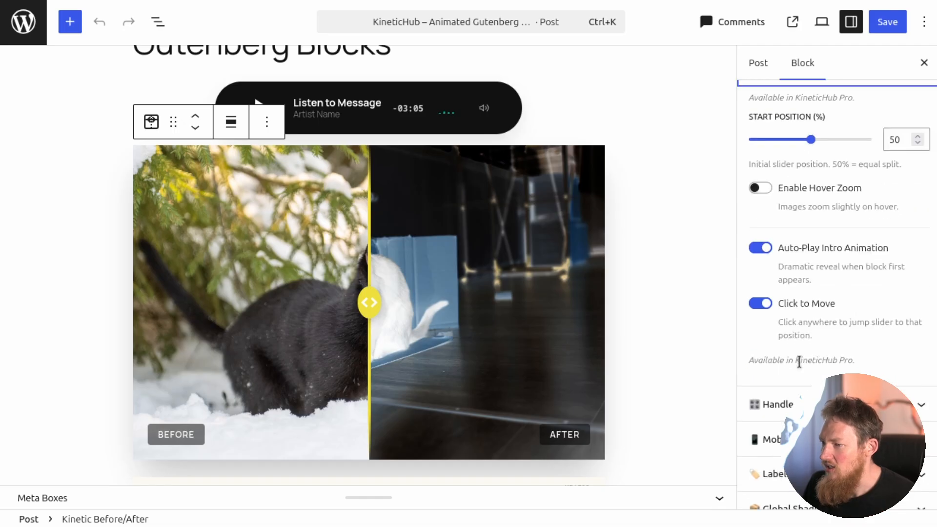
pyautogui.click(801, 350)
pyautogui.scroll(-8, 802, 339)
pyautogui.scroll(-4, 806, 225)
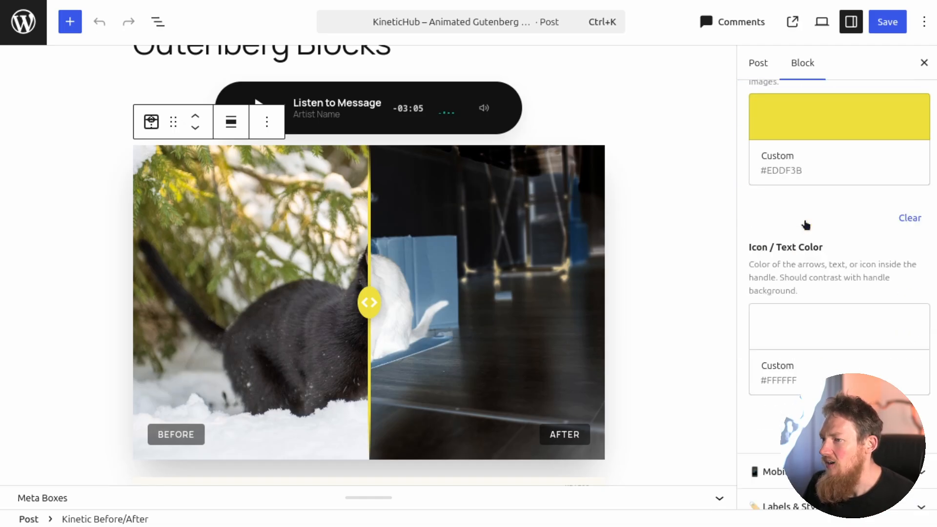
# Examine the Before/After block's Mobile Settings and its Labels & Styling options.
pyautogui.click(799, 341)
pyautogui.scroll(-2, 800, 336)
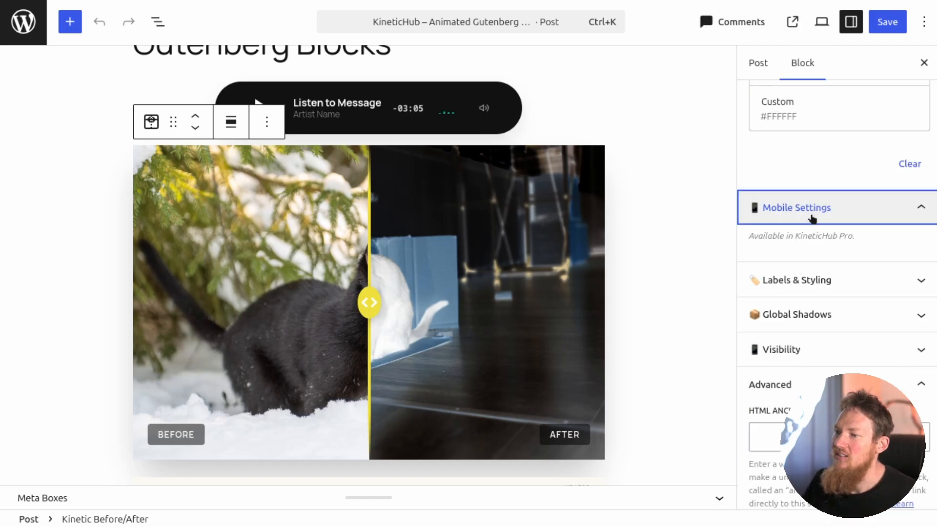
pyautogui.click(819, 279)
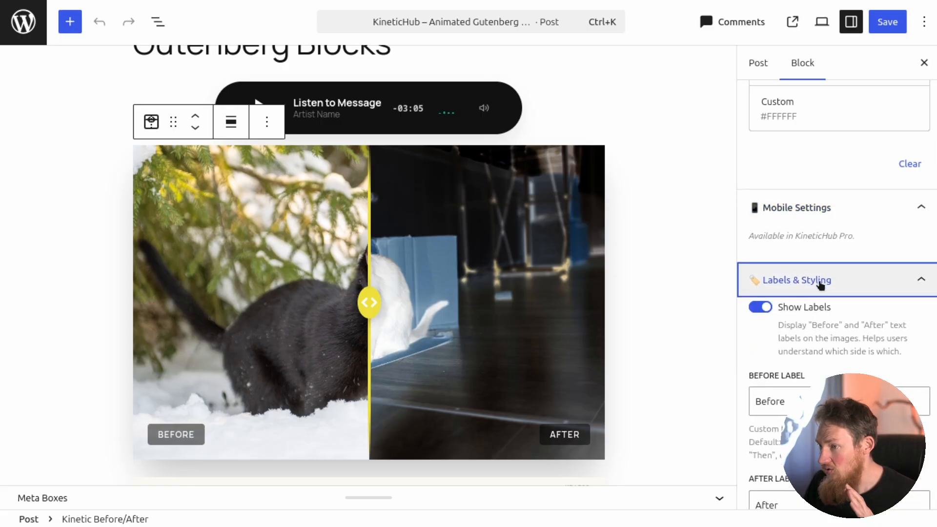
pyautogui.scroll(-4, 805, 220)
pyautogui.scroll(1, 800, 168)
pyautogui.scroll(-7, 803, 165)
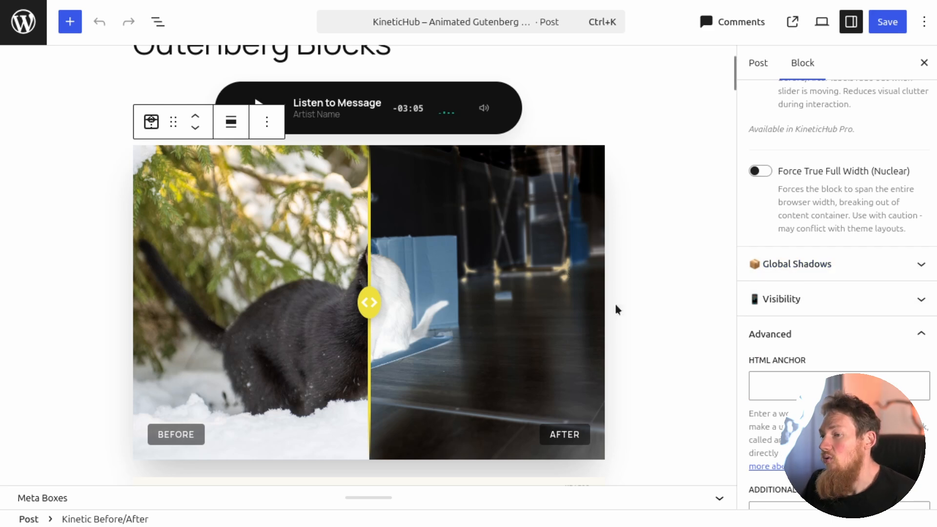
# Select the "I am in a Box" Kinetic Box, inspect its Kinetic Physics settings and look over the blocks further down the post.
pyautogui.scroll(-6, 548, 310)
pyautogui.click(549, 310)
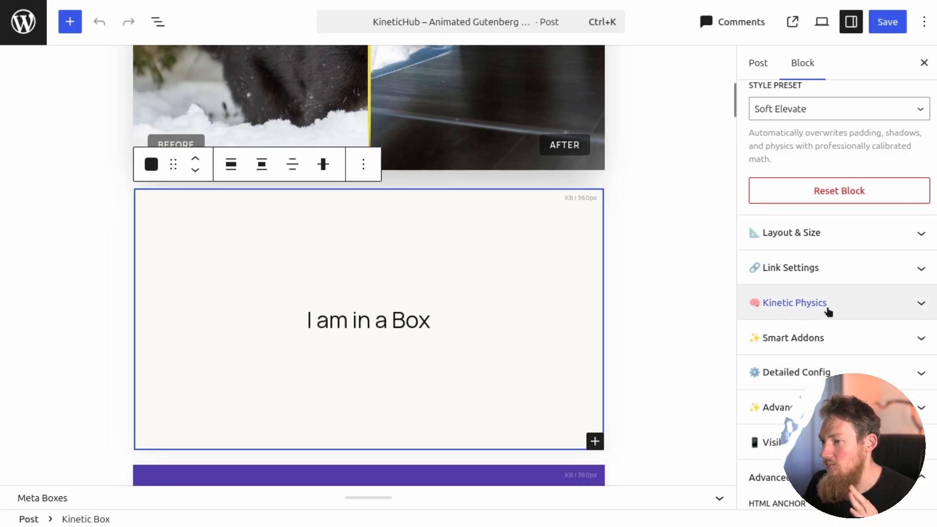
pyautogui.click(849, 308)
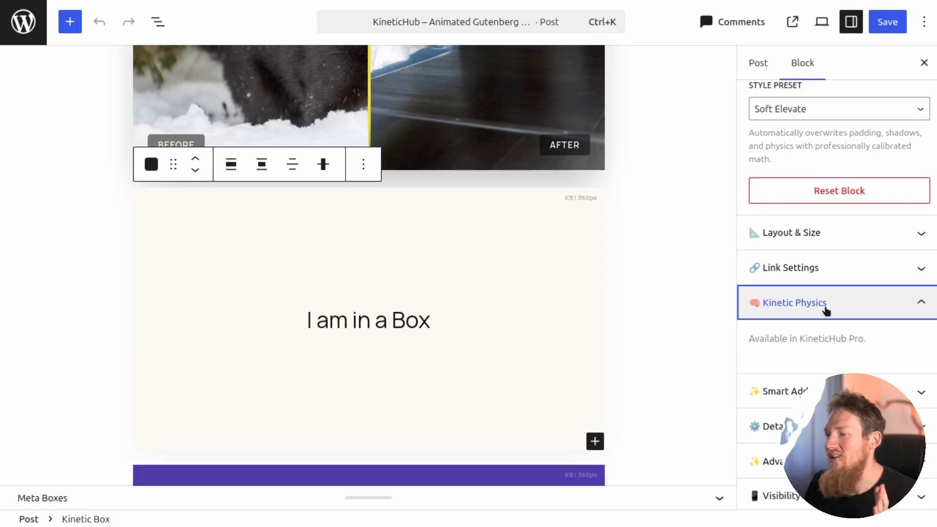
pyautogui.scroll(-2, 826, 311)
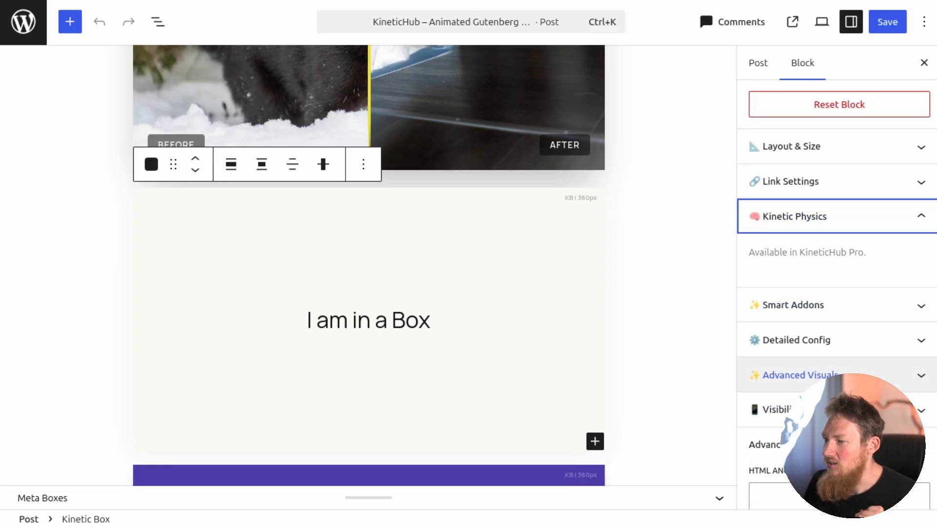
pyautogui.scroll(-10, 527, 332)
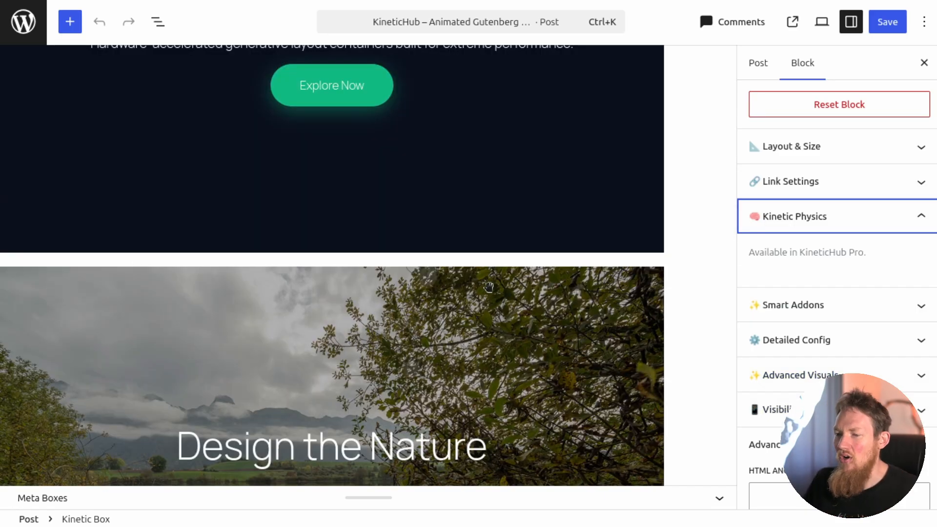
pyautogui.scroll(-12, 489, 287)
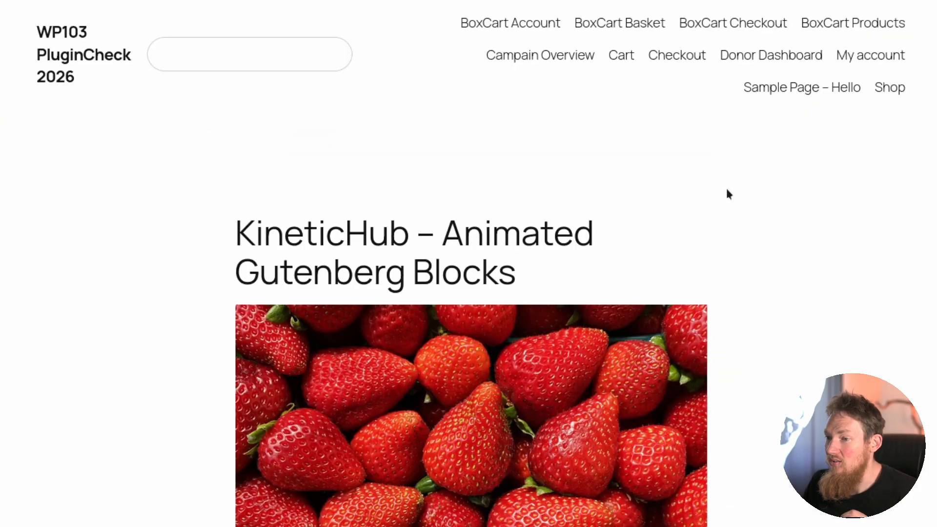
# On the published post, shift the before/after divider toward the Before side and view the box and fruit reveal effects below.
pyautogui.scroll(-10, 728, 194)
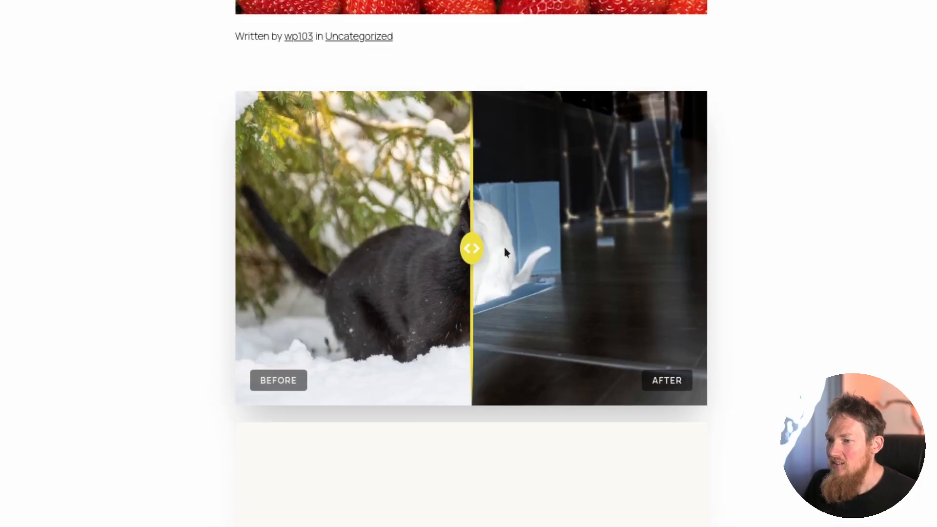
pyautogui.moveTo(471, 248); pyautogui.dragTo(446, 260)
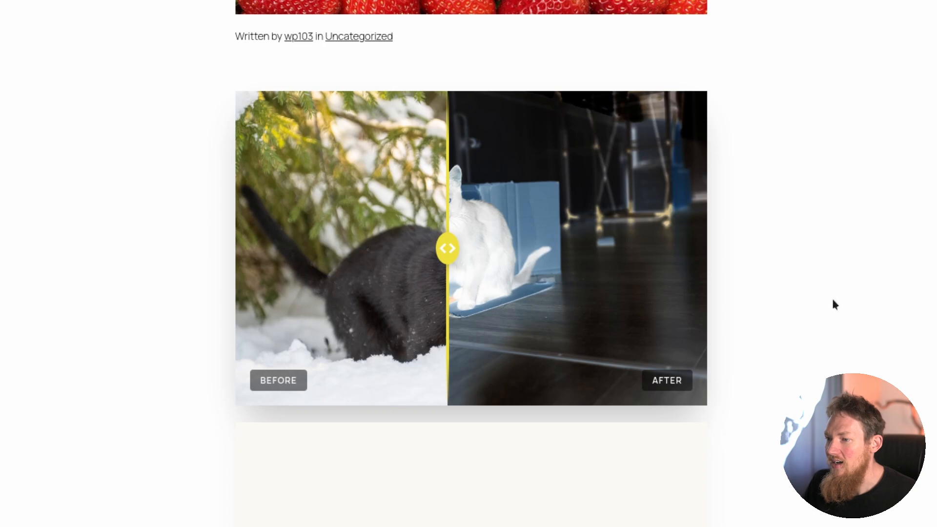
pyautogui.scroll(-4, 820, 293)
pyautogui.scroll(-3, 712, 254)
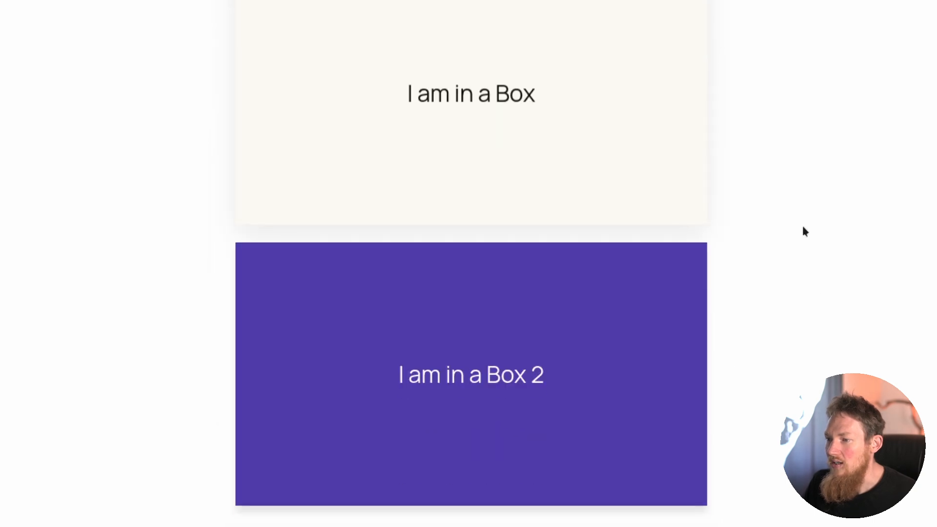
pyautogui.scroll(-2, 805, 232)
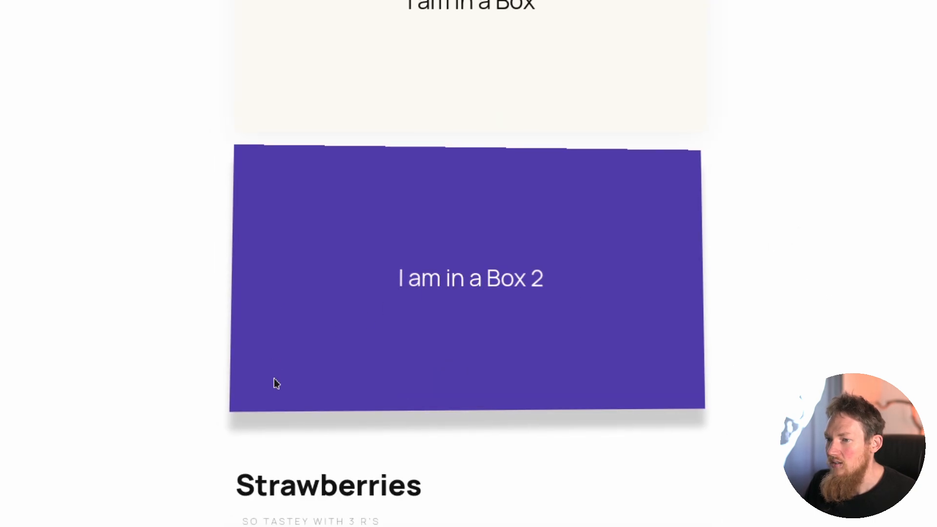
pyautogui.scroll(-5, 793, 186)
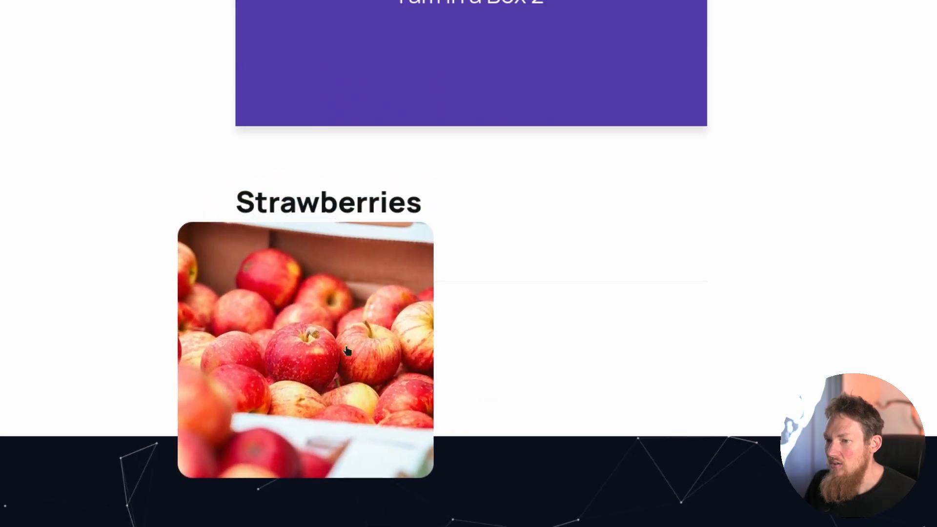
pyautogui.scroll(-4, 906, 309)
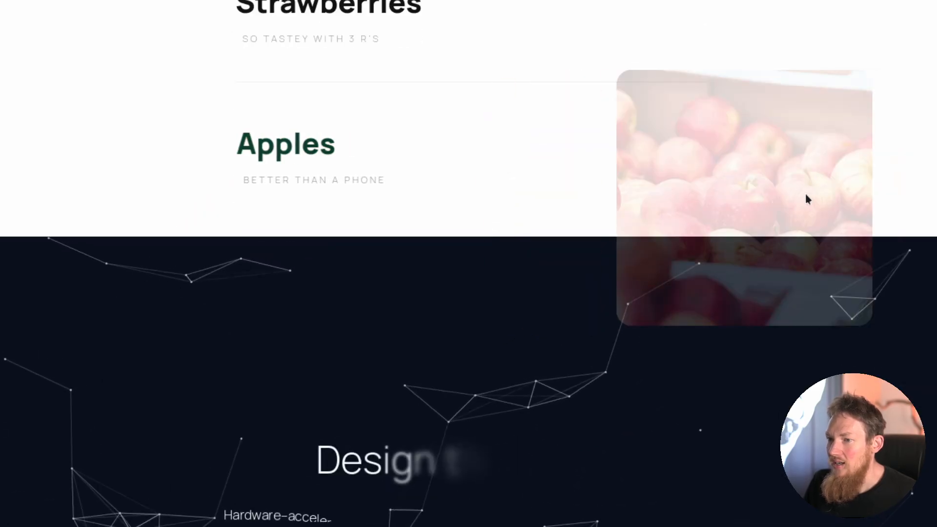
# View the Design the Future and Design the Nature heroes and the logo carousel on the published post.
pyautogui.scroll(-6, 820, 193)
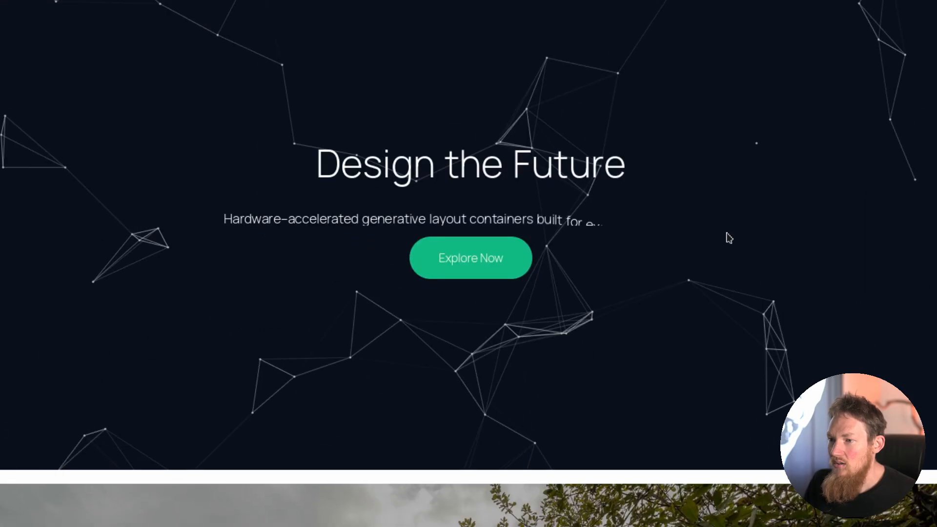
pyautogui.scroll(-1, 663, 245)
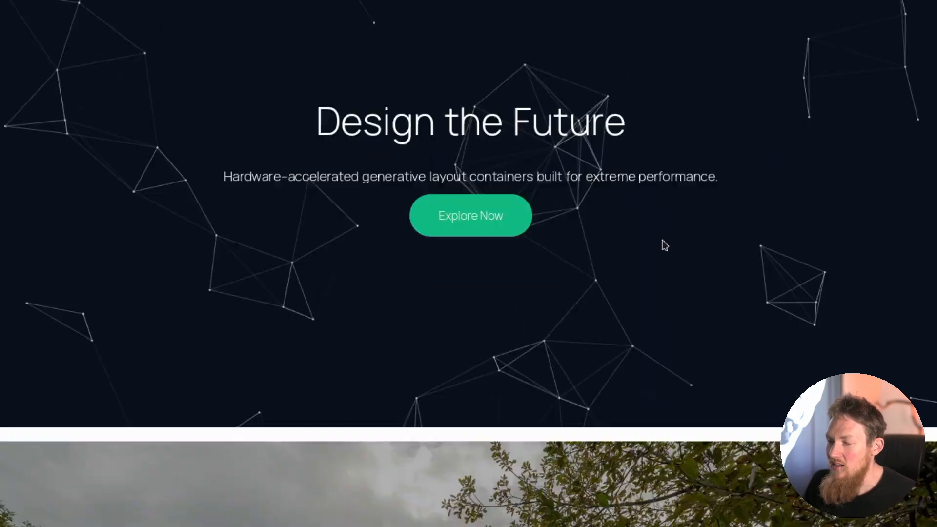
pyautogui.scroll(-10, 665, 245)
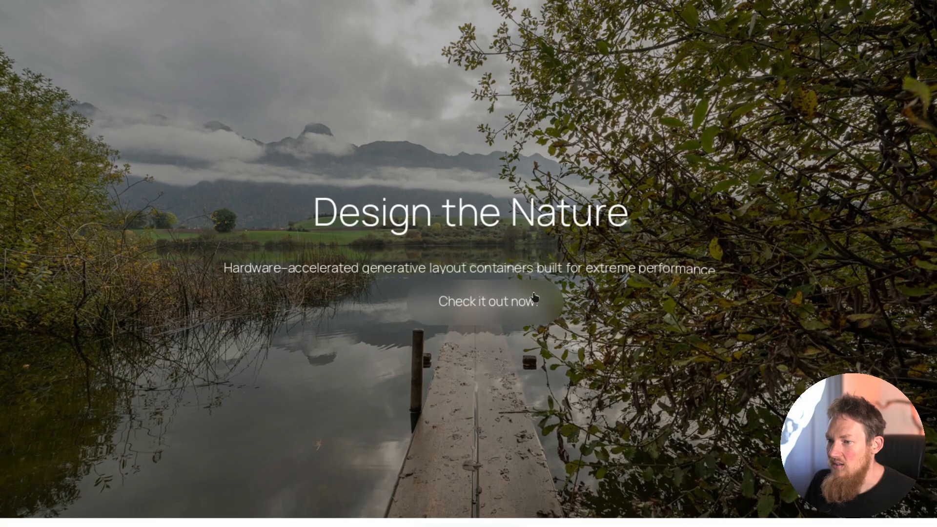
pyautogui.scroll(-8, 534, 298)
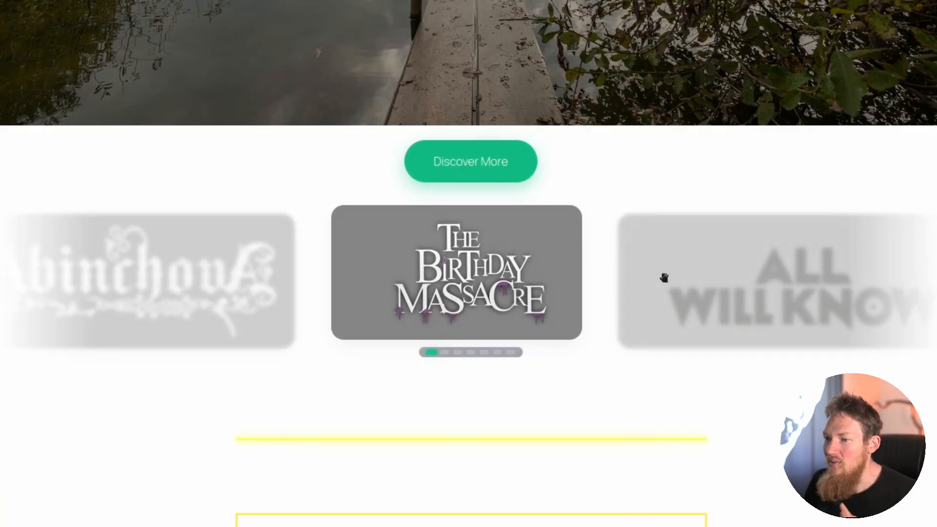
pyautogui.scroll(-12, 781, 342)
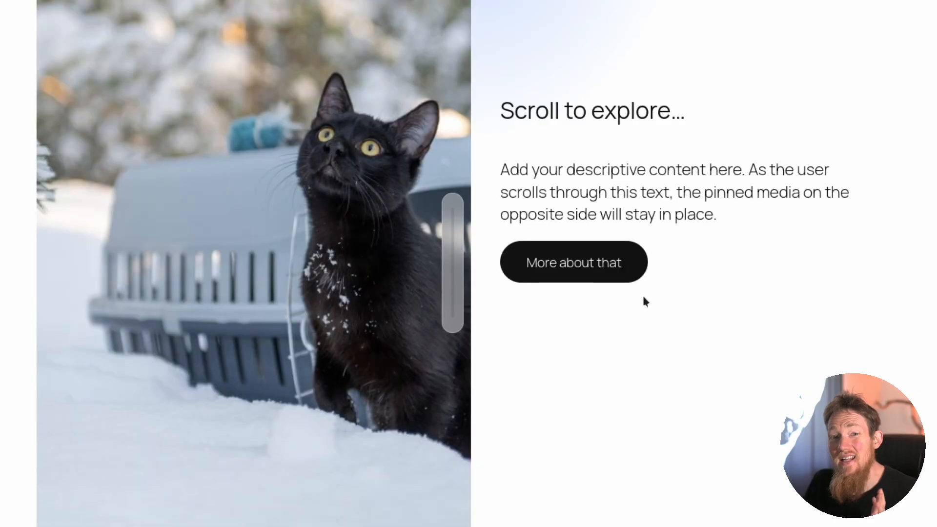
# Examine how the cat image stays pinned beside the "Scroll to explore" and "Next Section" text, including its progress indicator.
pyautogui.scroll(2, 725, 294)
pyautogui.scroll(-2, 678, 288)
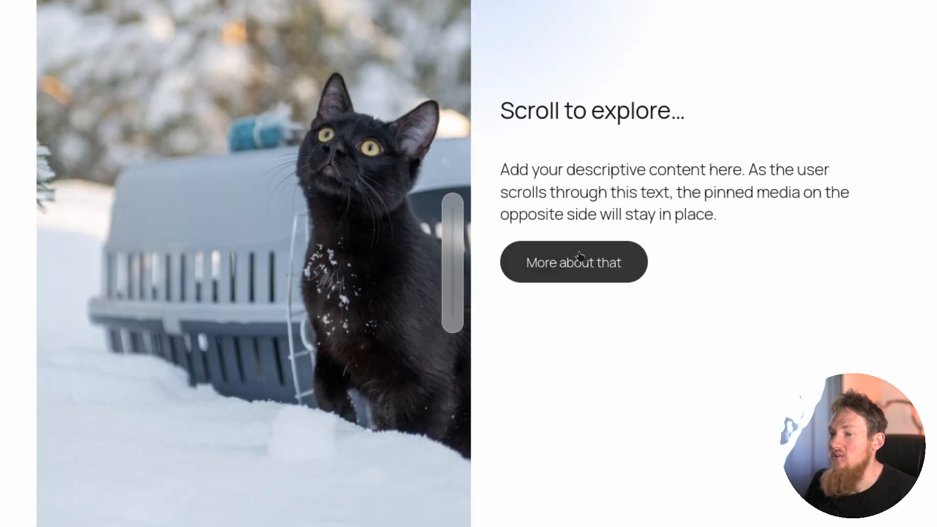
pyautogui.scroll(-15, 584, 238)
pyautogui.scroll(-3, 584, 236)
pyautogui.scroll(8, 581, 239)
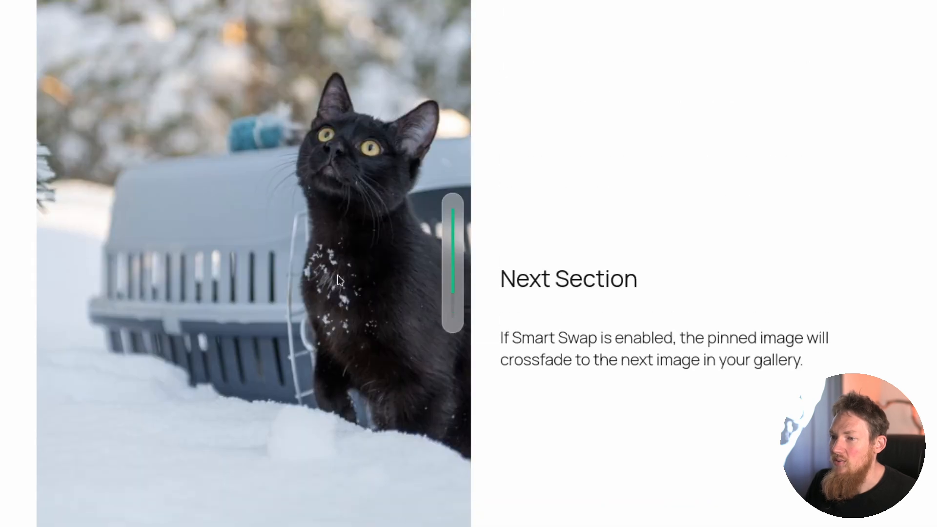
pyautogui.scroll(5, 545, 248)
pyautogui.scroll(-10, 546, 248)
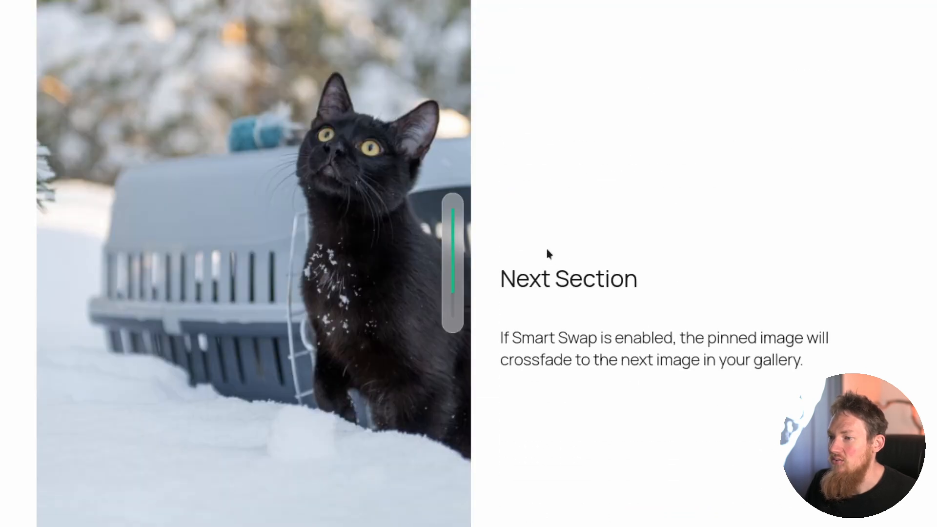
pyautogui.scroll(3, 732, 229)
pyautogui.scroll(1, 731, 227)
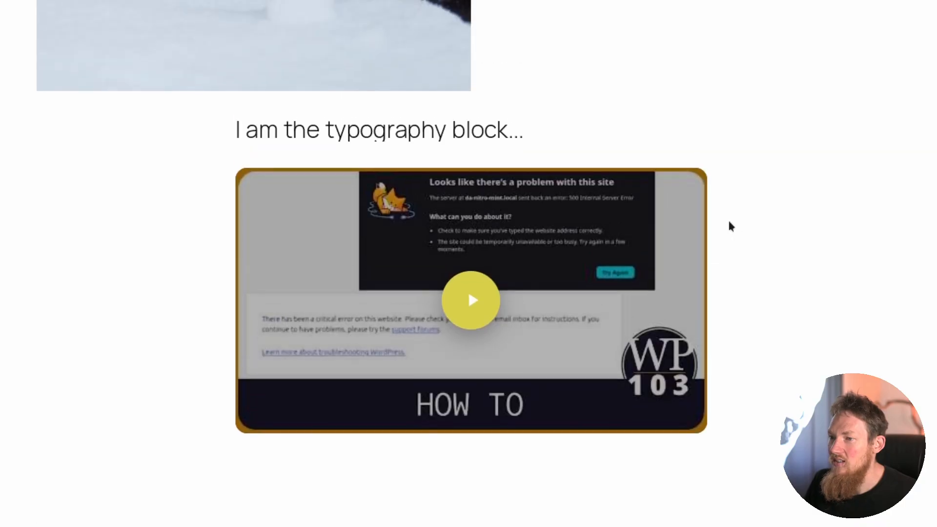
# Play the embedded how-to video in its popup below the typography block, and close it again.
pyautogui.click(470, 299)
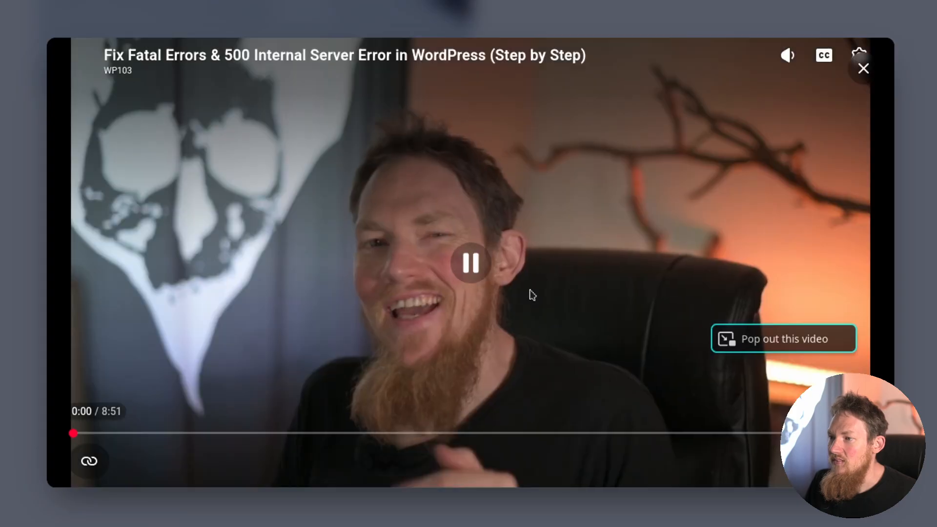
pyautogui.click(864, 69)
pyautogui.scroll(8, 768, 319)
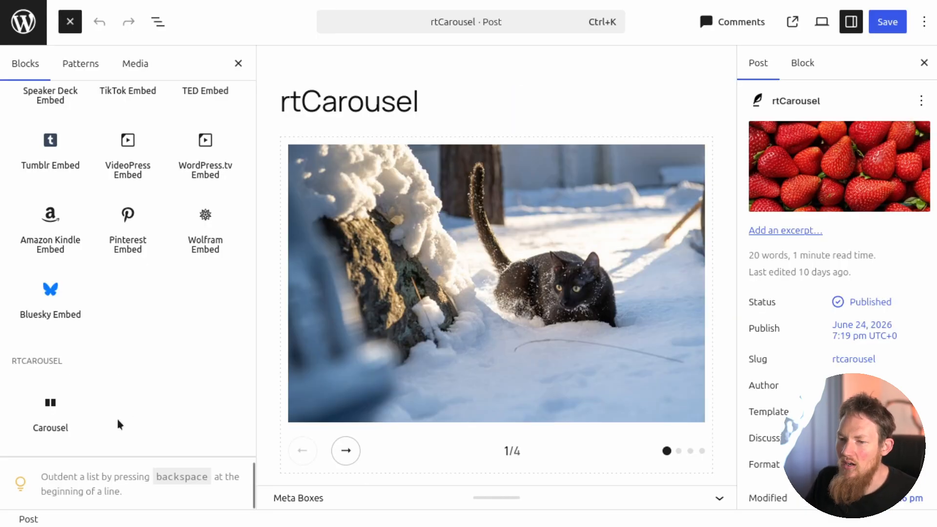
# In the rtCarousel post editor, select the first carousel's cat image and page through its slides.
pyautogui.moveTo(51, 415)
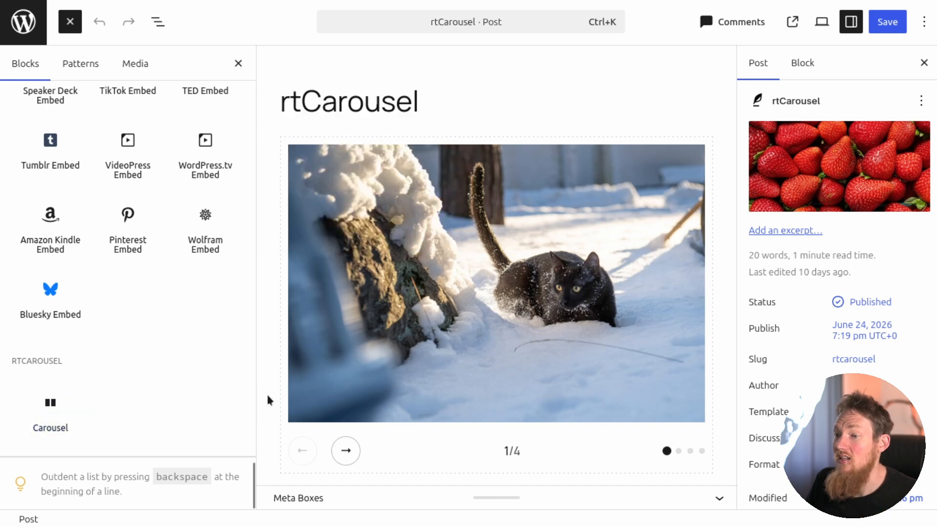
pyautogui.click(339, 231)
pyautogui.click(340, 234)
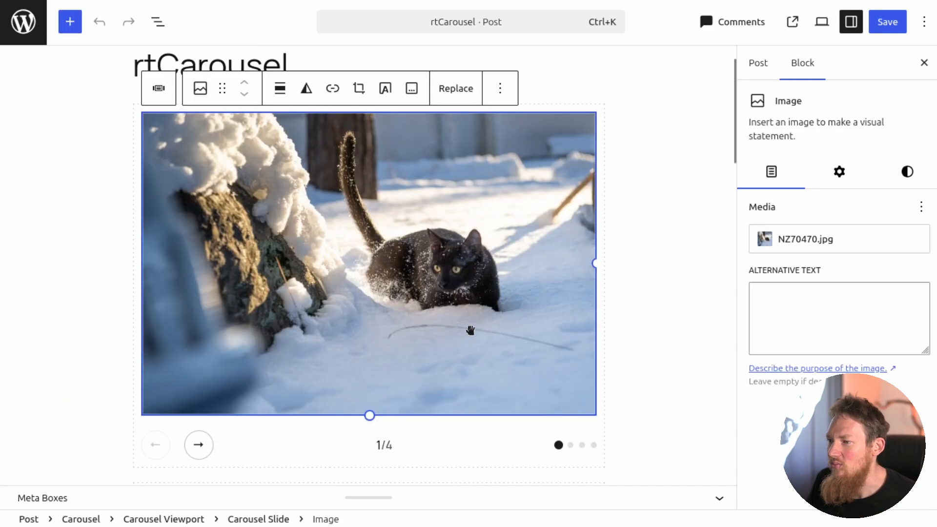
pyautogui.click(199, 444)
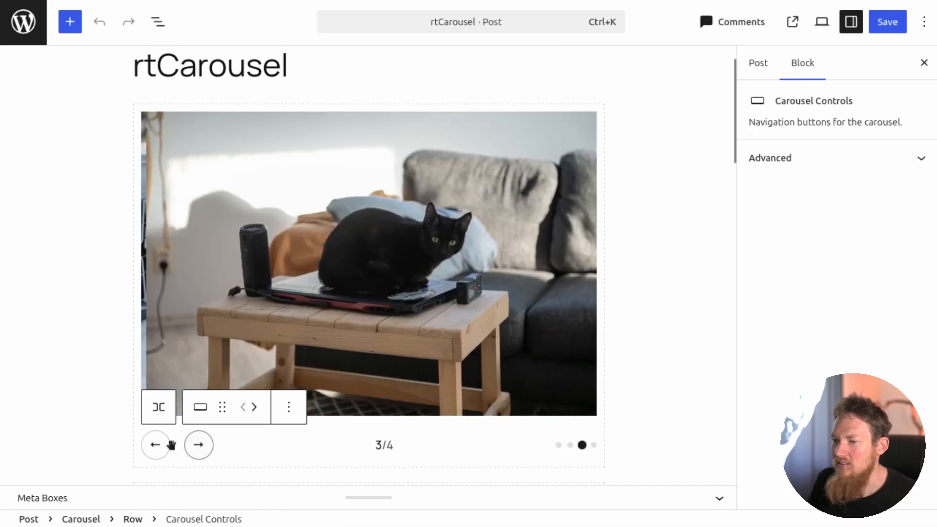
# Delete the Carousel Dots and Carousel Counter from the first carousel's row, keeping the Carousel Controls.
pyautogui.click(158, 22)
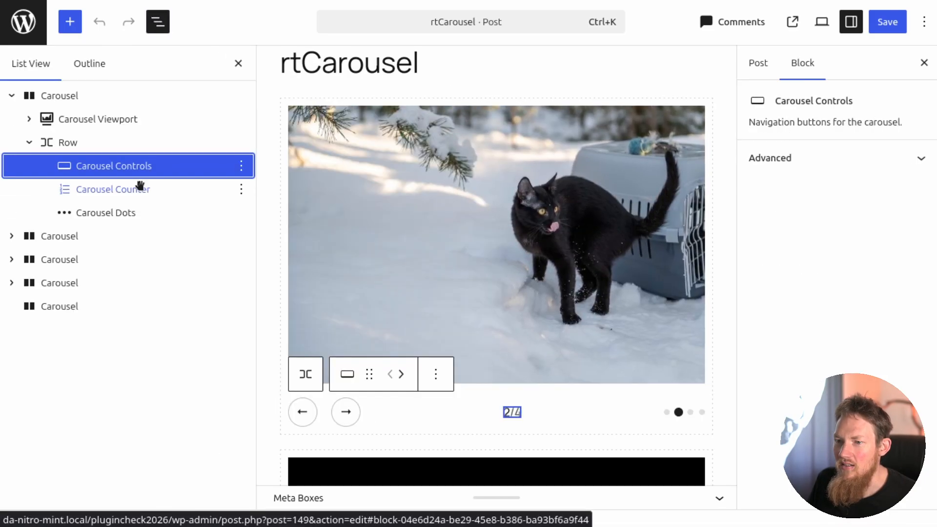
pyautogui.click(90, 125)
pyautogui.click(69, 144)
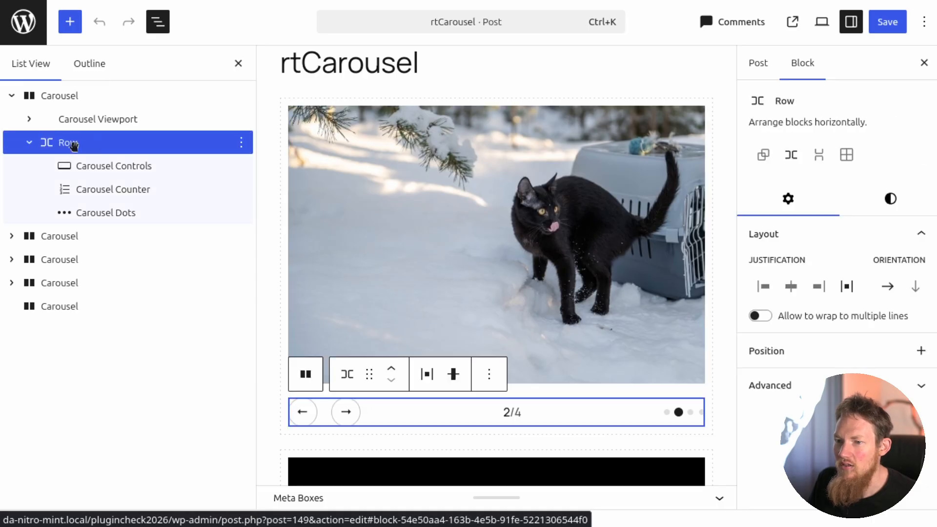
pyautogui.click(105, 166)
pyautogui.click(114, 213)
pyautogui.press('Delete')
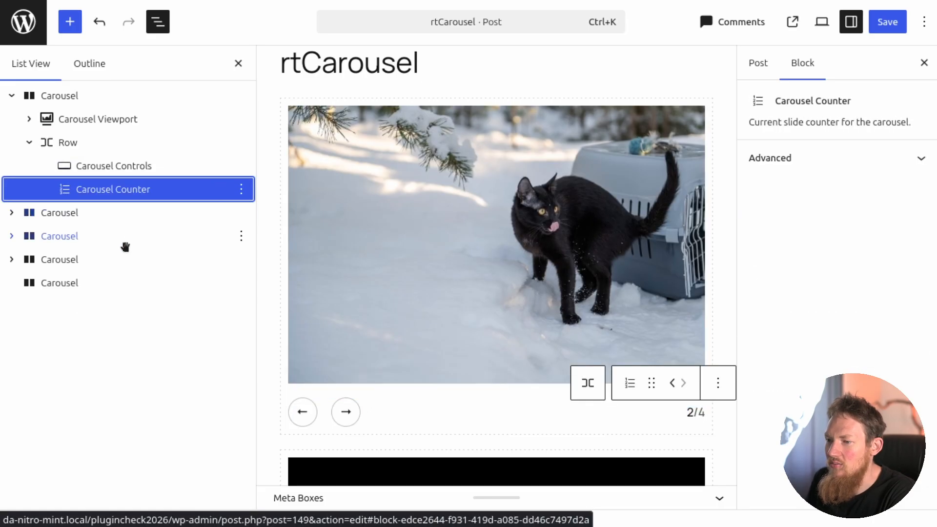
pyautogui.press('Delete')
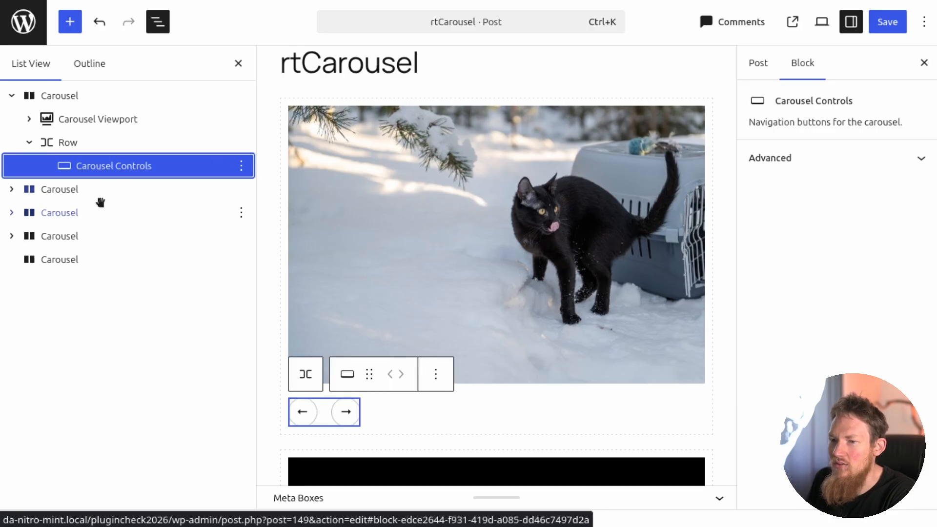
# Inspect the first carousel's viewport settings and the image inside its first slide.
pyautogui.click(408, 232)
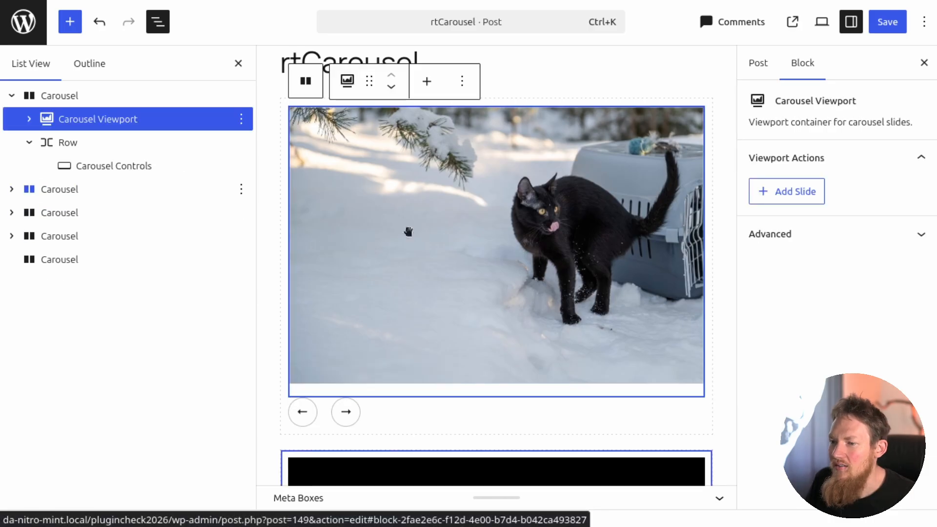
pyautogui.click(801, 183)
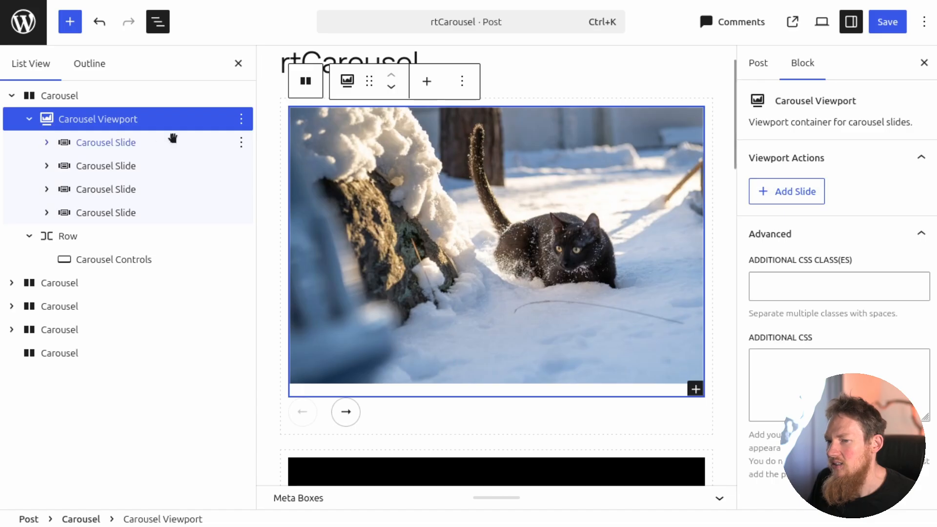
pyautogui.click(106, 144)
pyautogui.click(614, 267)
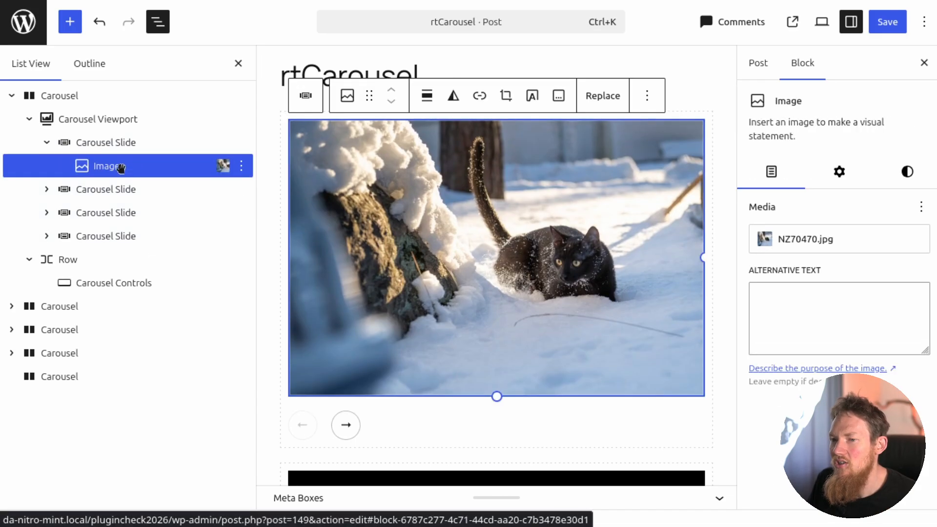
# Replace the image in the first carousel's fourth slide with a Heading 2 reading "The End".
pyautogui.click(46, 237)
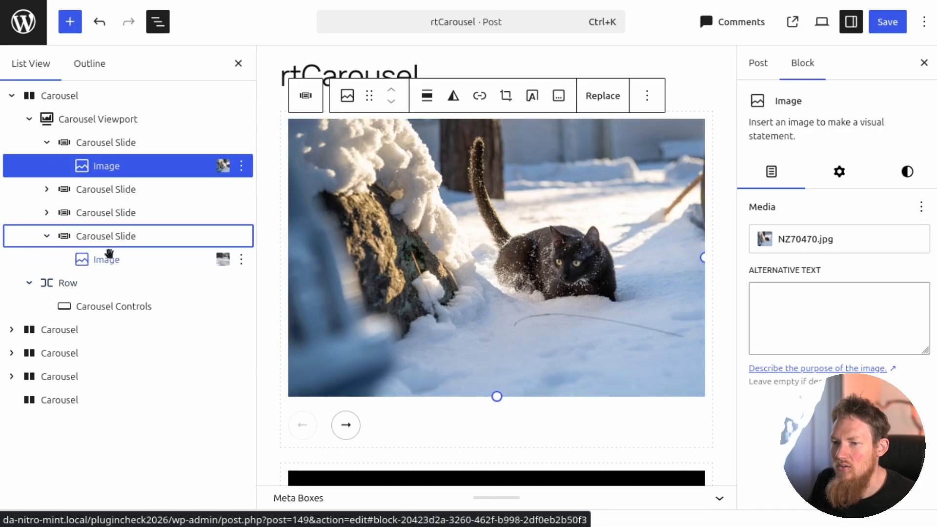
pyautogui.click(111, 257)
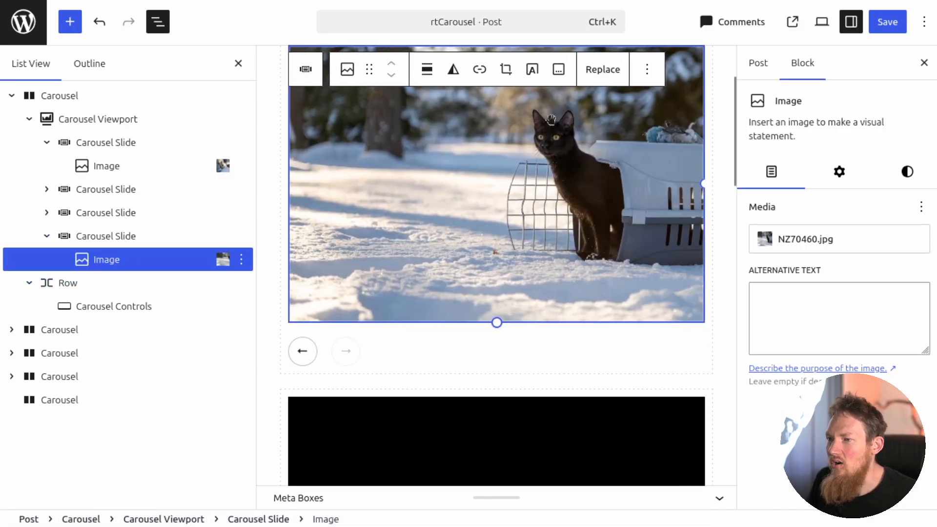
pyautogui.click(660, 502)
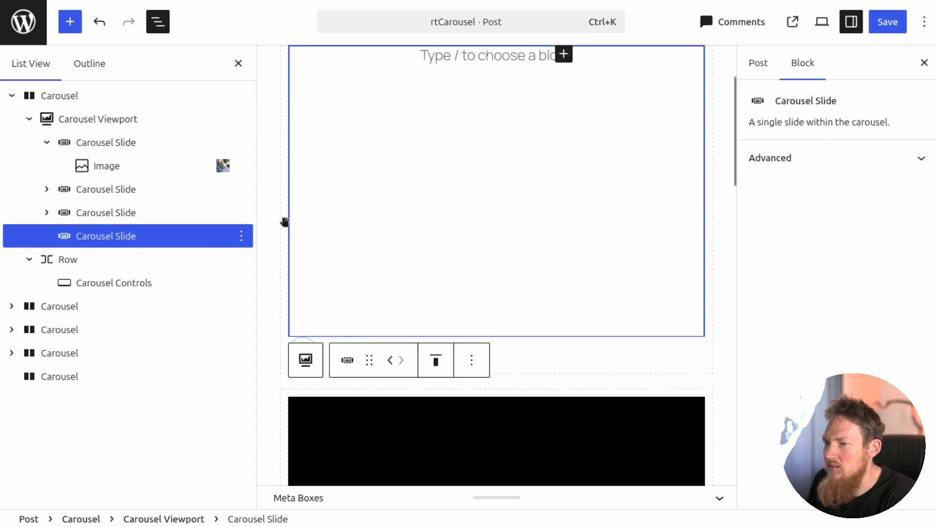
pyautogui.click(564, 61)
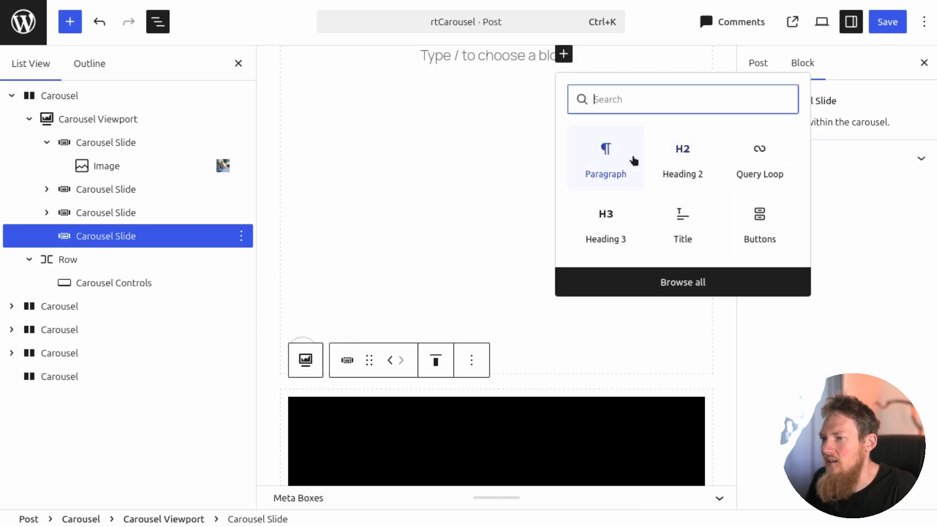
pyautogui.click(690, 165)
pyautogui.click(103, 237)
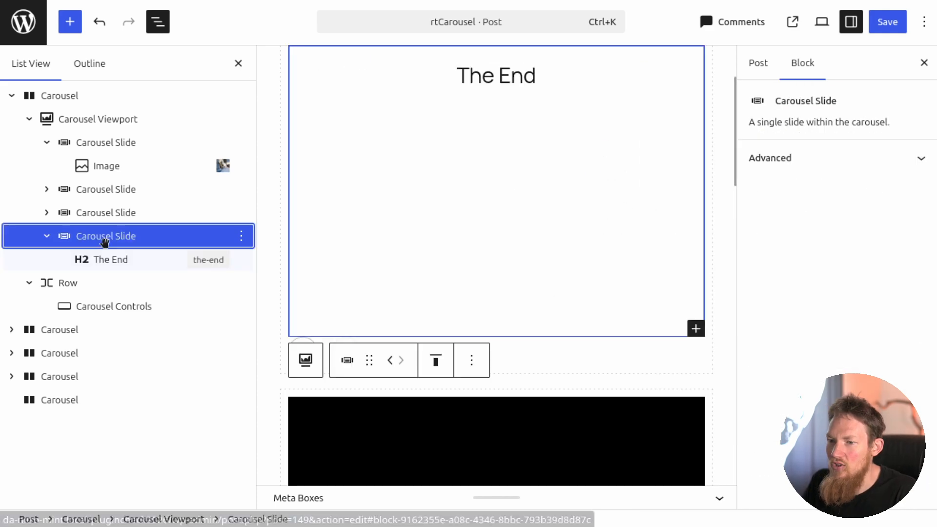
pyautogui.click(104, 213)
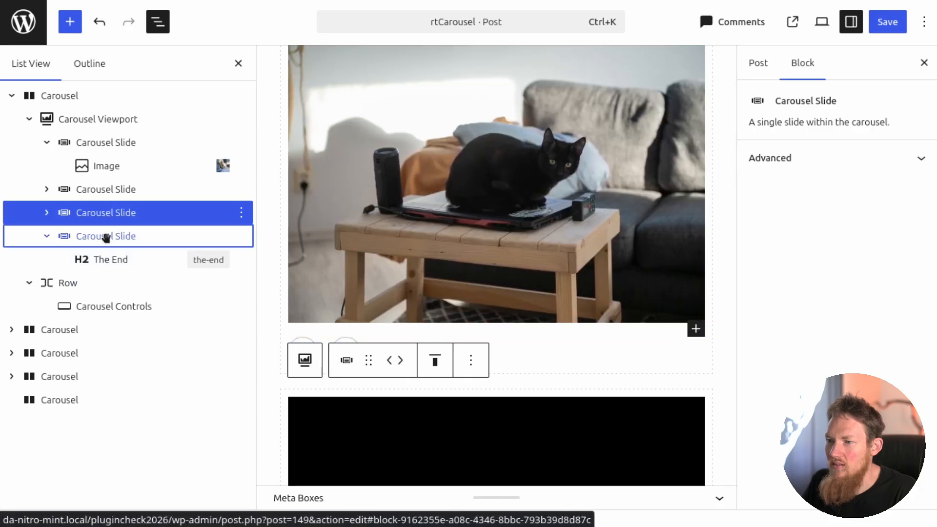
pyautogui.click(106, 237)
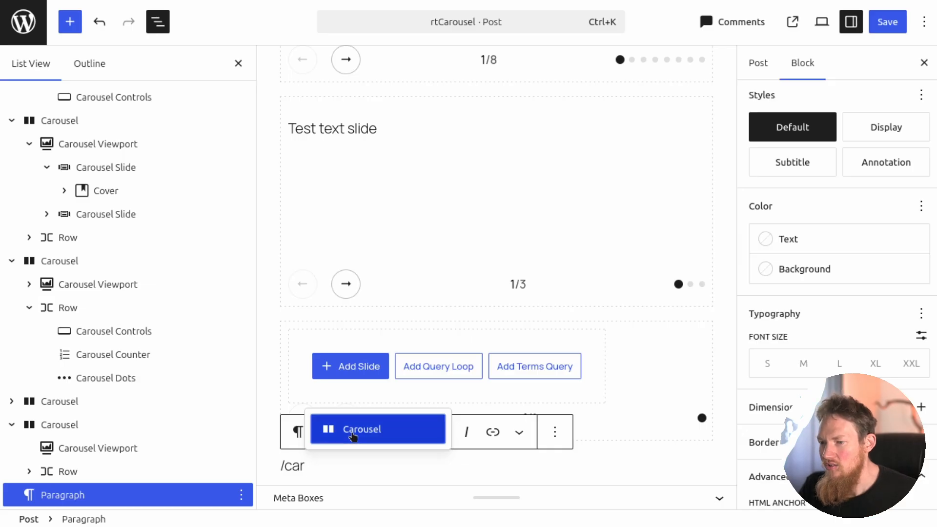
# Insert a new Carousel block at the end of the post, choose 3 slides and review the slide templates.
pyautogui.click(354, 436)
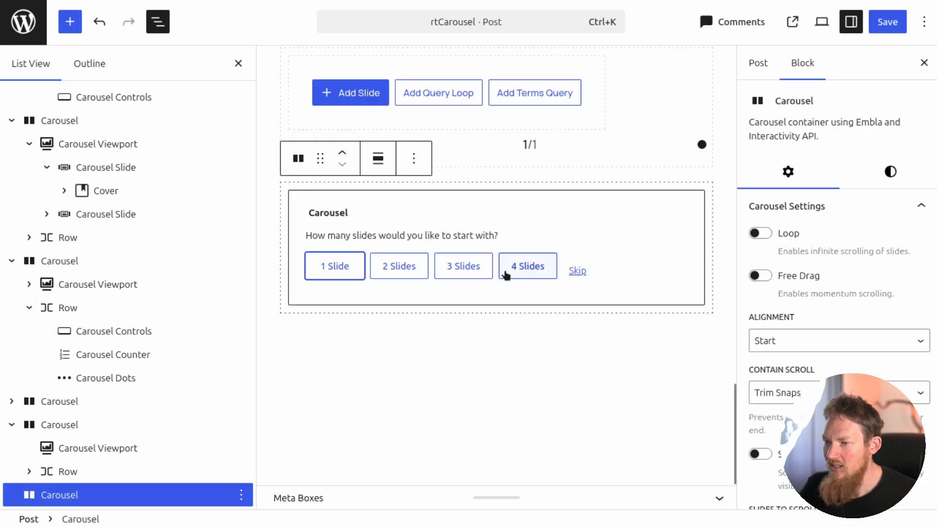
pyautogui.click(466, 271)
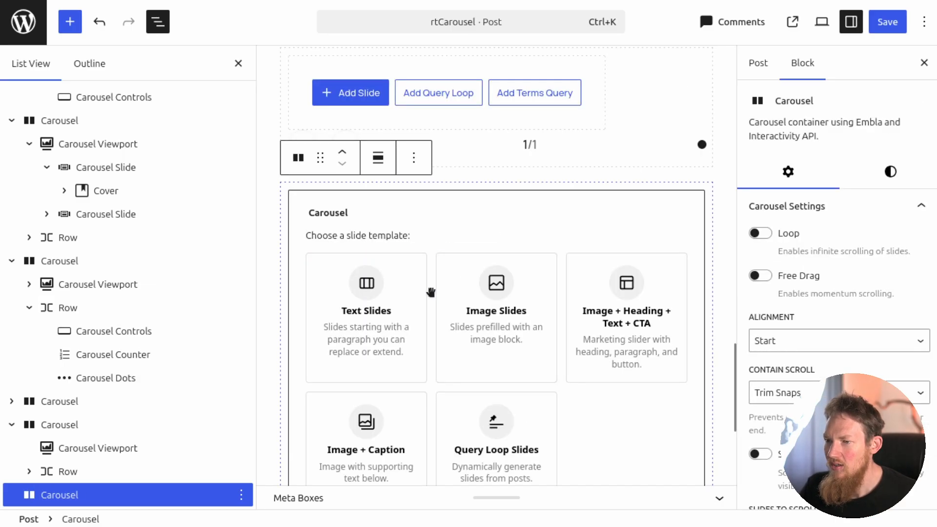
pyautogui.scroll(-2, 440, 293)
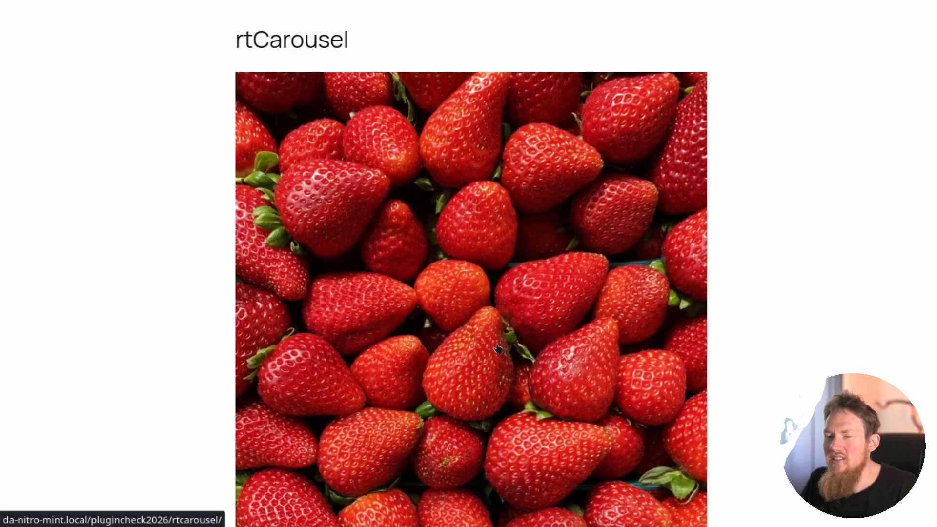
# On the published rtCarousel post, view the carousels below the strawberry image and swipe through the slides.
pyautogui.scroll(-5, 442, 266)
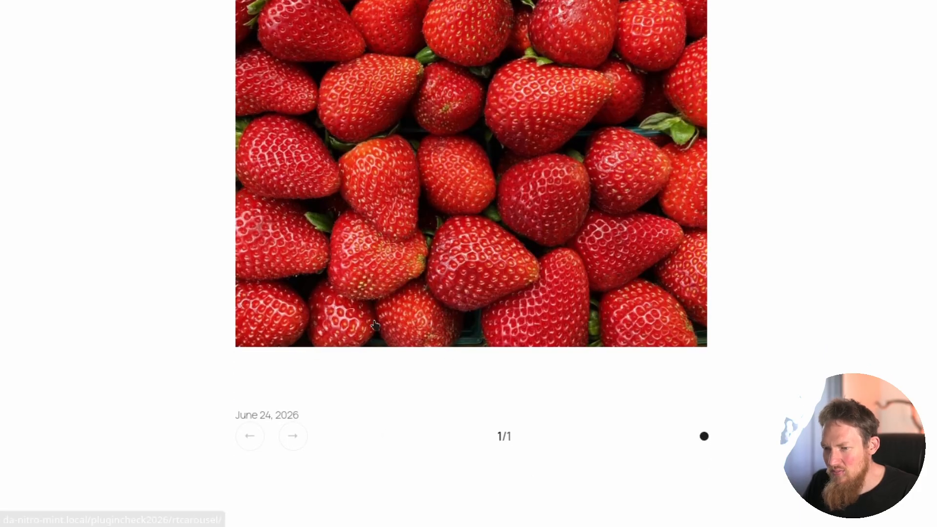
pyautogui.scroll(-2, 668, 310)
pyautogui.moveTo(635, 247); pyautogui.dragTo(525, 242)
pyautogui.scroll(-15, 567, 263)
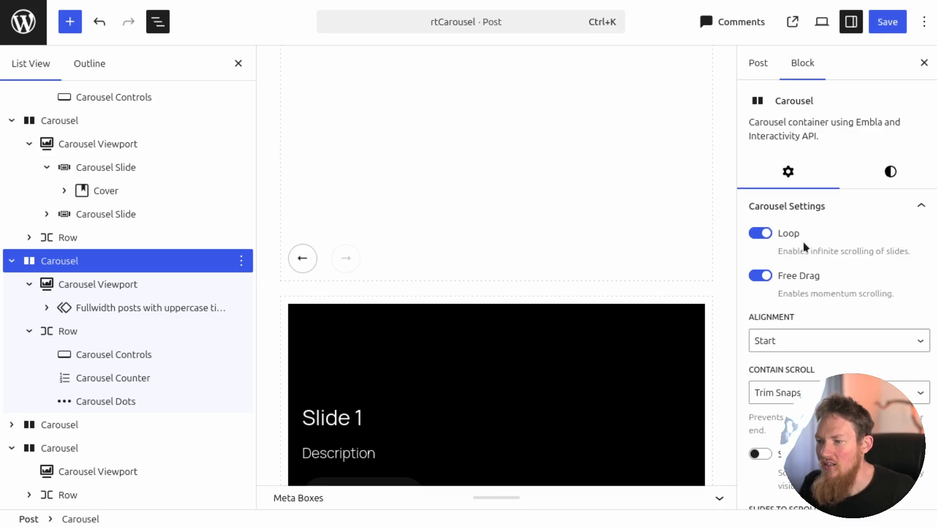
# Examine the posts carousel's alignment, scrolling and direction settings in the editor, including the Contain Scroll options.
pyautogui.scroll(-3, 808, 259)
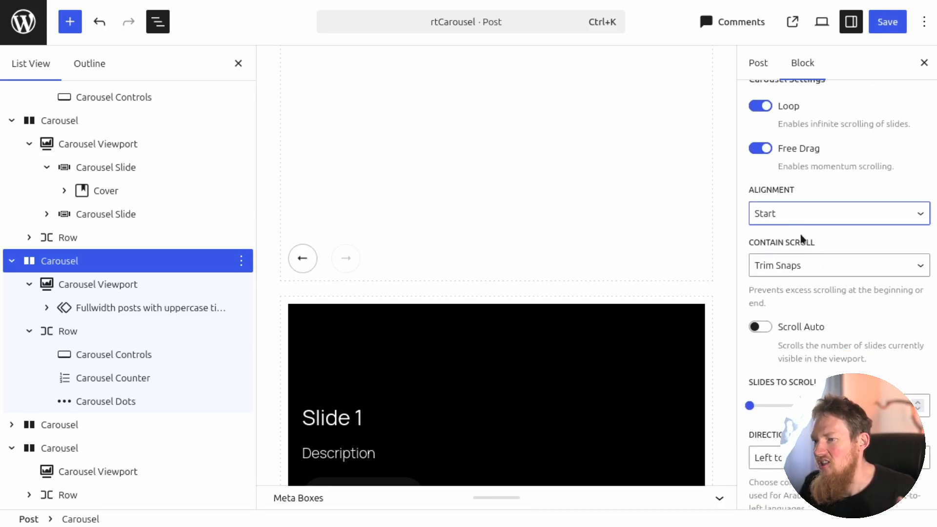
pyautogui.click(802, 268)
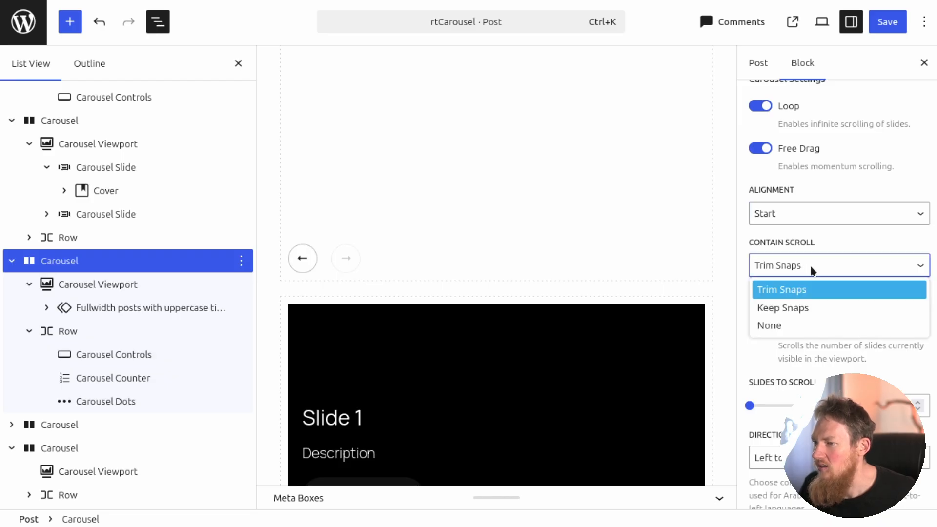
pyautogui.click(812, 271)
pyautogui.scroll(-3, 812, 285)
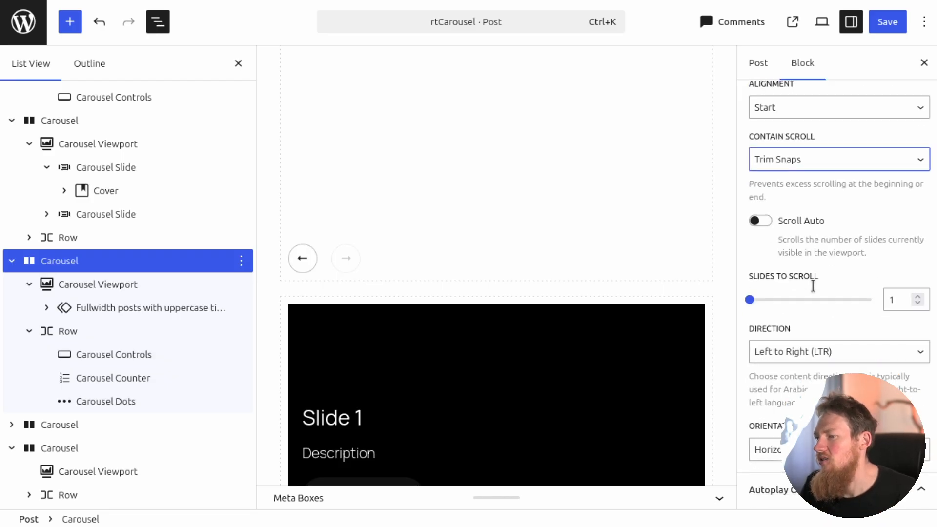
# Examine the posts carousel's orientation, autoplay and advanced settings in the editor.
pyautogui.scroll(-3, 803, 236)
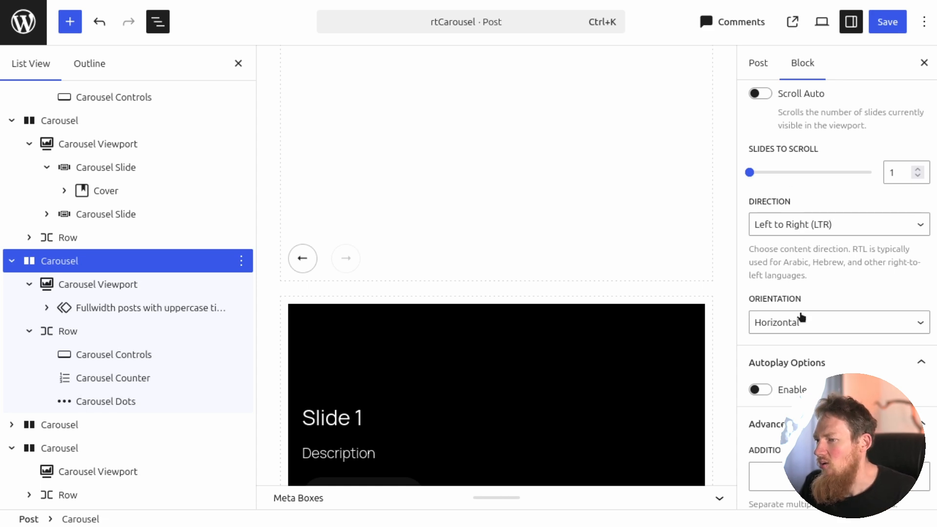
pyautogui.scroll(-2, 802, 317)
pyautogui.click(805, 247)
pyautogui.scroll(-3, 781, 230)
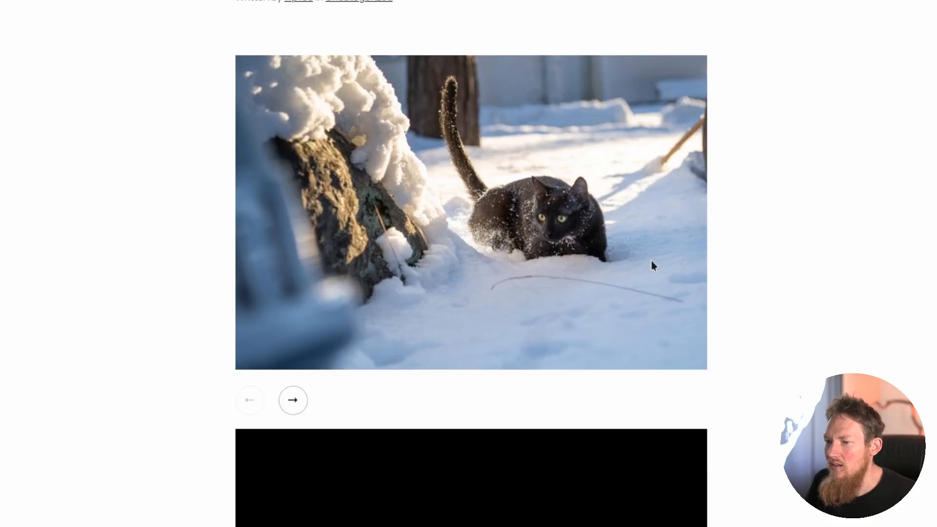
# On the published rtCarousel post, step and swipe through the cat image carousel to "The End" and advance the Slide 1 carousel.
pyautogui.click(292, 403)
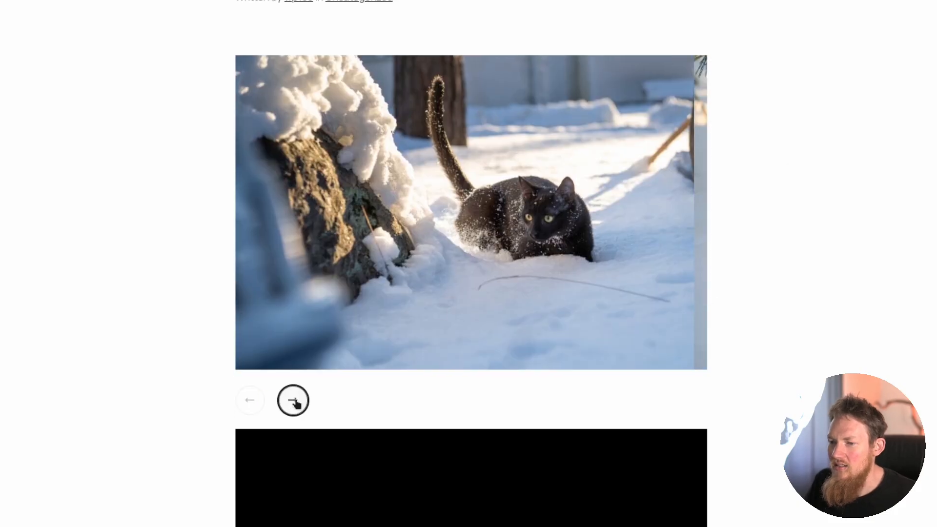
pyautogui.click(291, 402)
pyautogui.click(291, 403)
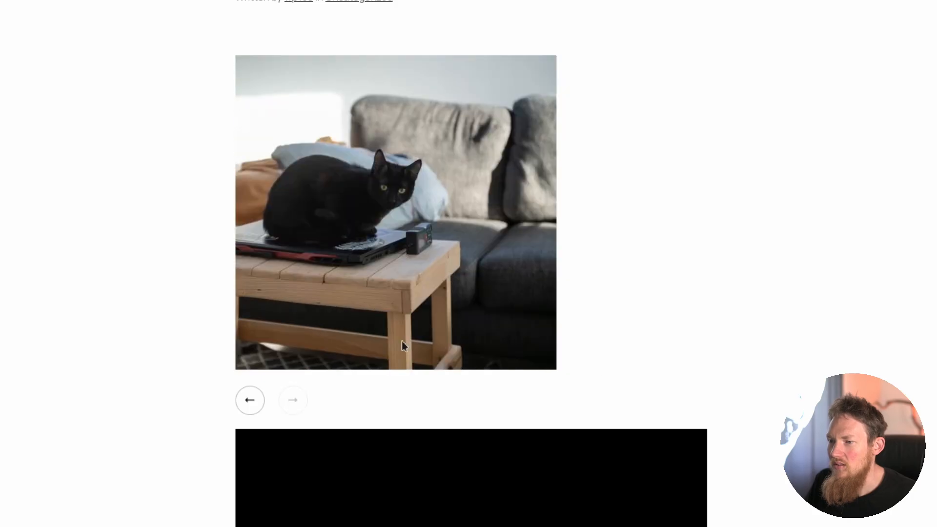
pyautogui.moveTo(557, 261); pyautogui.dragTo(833, 228)
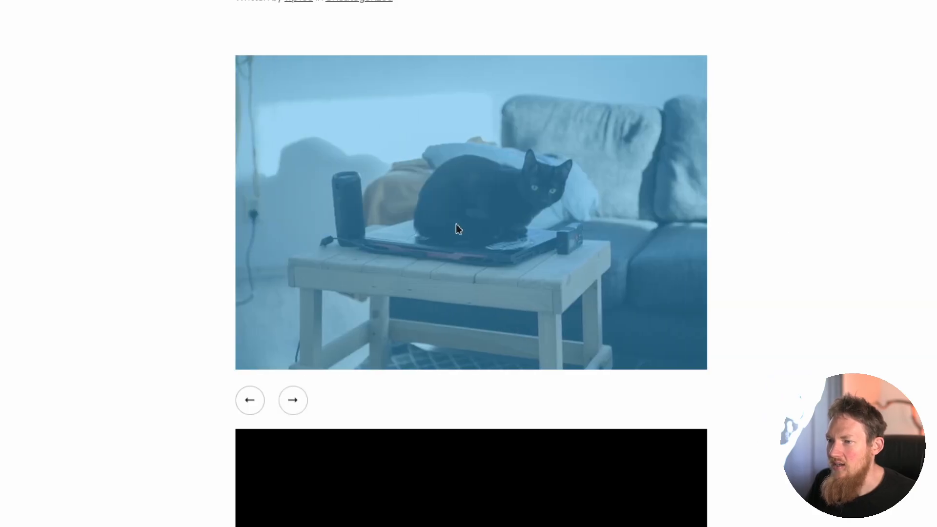
pyautogui.moveTo(455, 223); pyautogui.dragTo(697, 214)
pyautogui.click(292, 402)
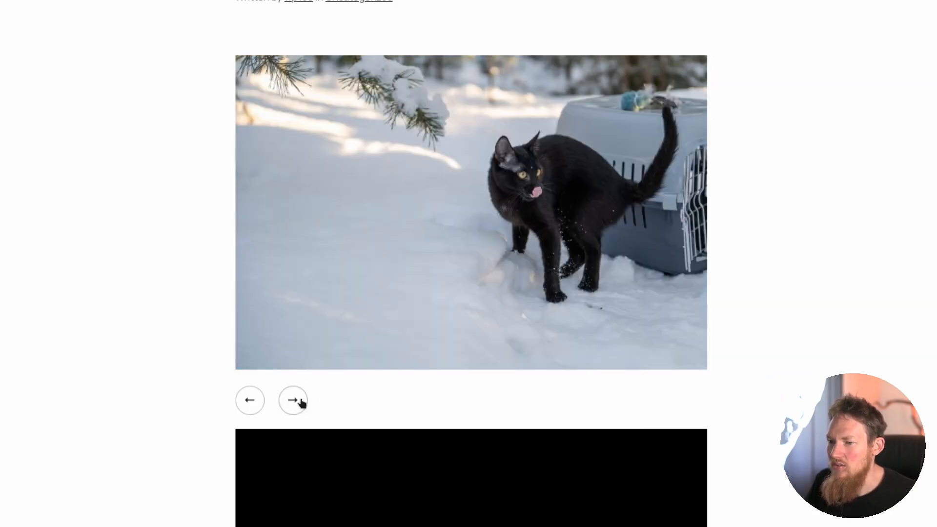
pyautogui.click(292, 402)
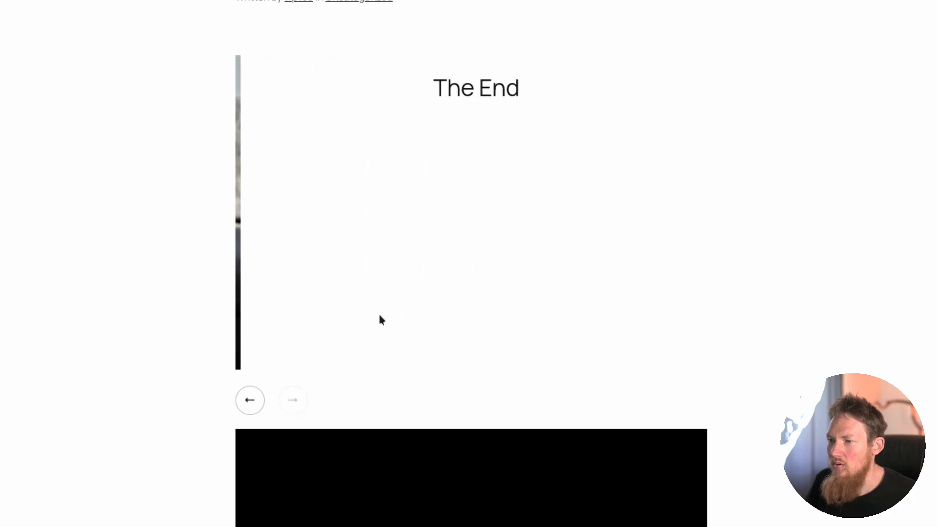
pyautogui.scroll(-5, 720, 361)
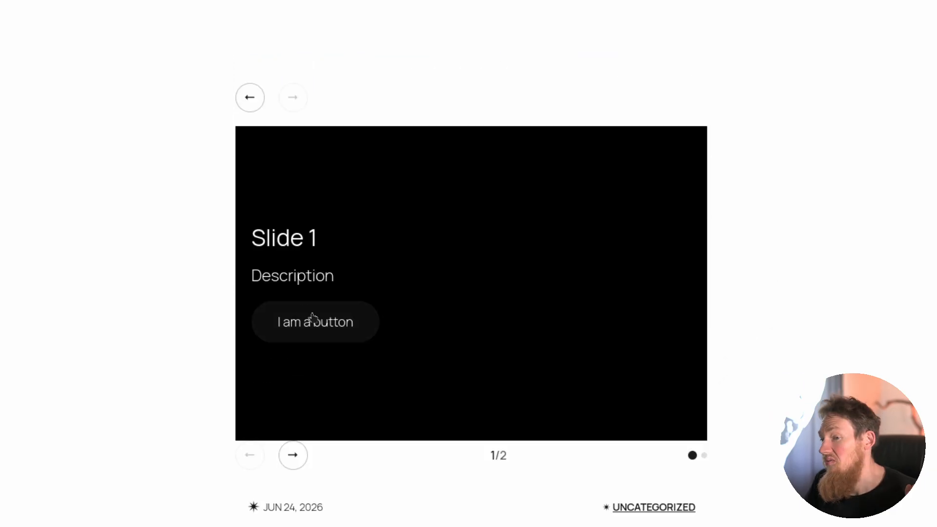
pyautogui.click(295, 457)
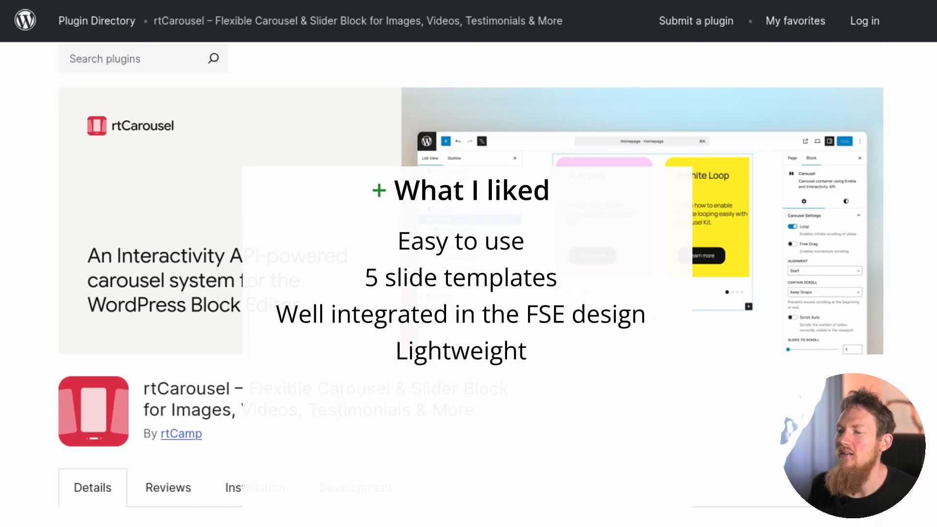
# Look over the rtCarousel page in the WordPress Plugin Directory.
pyautogui.scroll(-1, 311, 274)
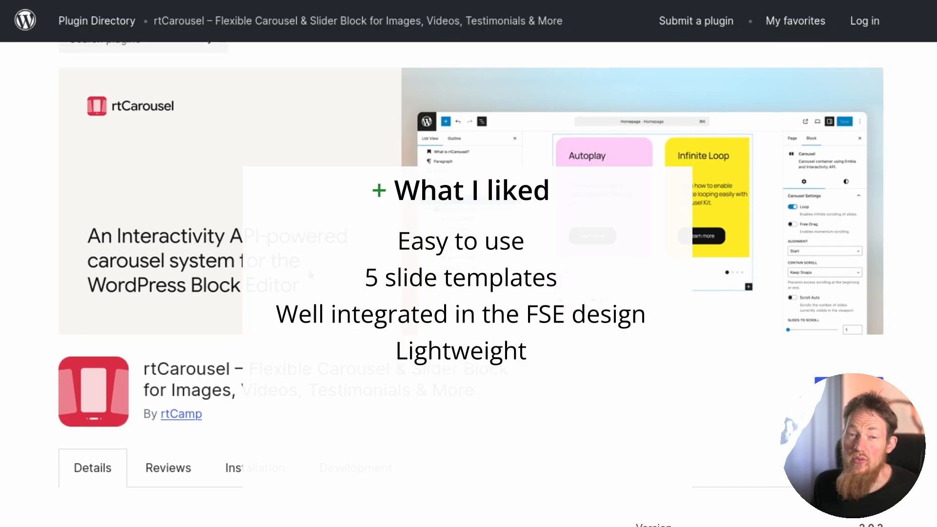
pyautogui.scroll(-5, 307, 267)
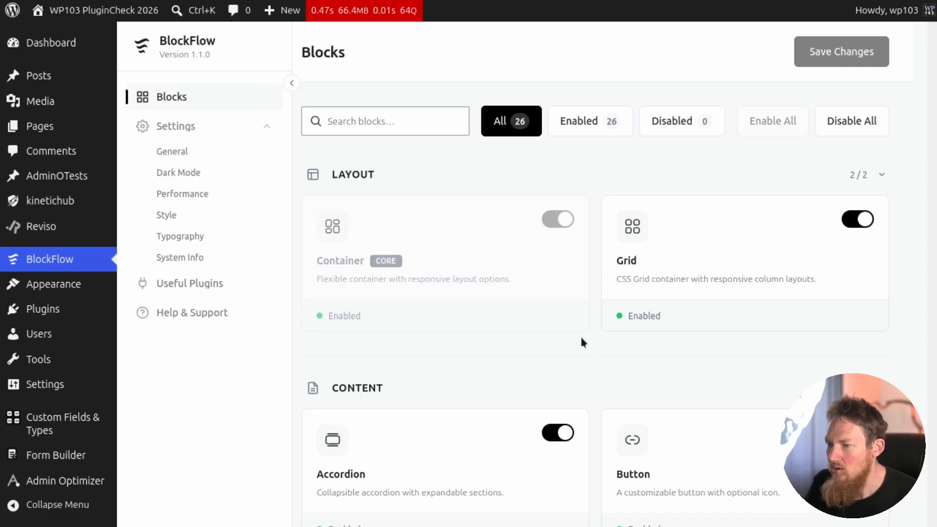
# In the WordPress admin, review BlockFlow's list of blocks and its General settings.
pyautogui.scroll(-20, 545, 258)
pyautogui.scroll(-4, 543, 261)
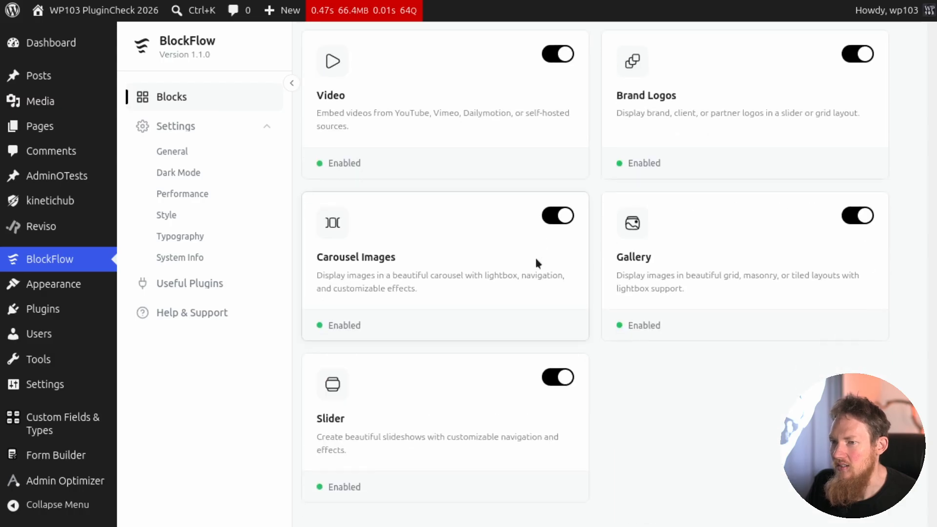
pyautogui.click(212, 155)
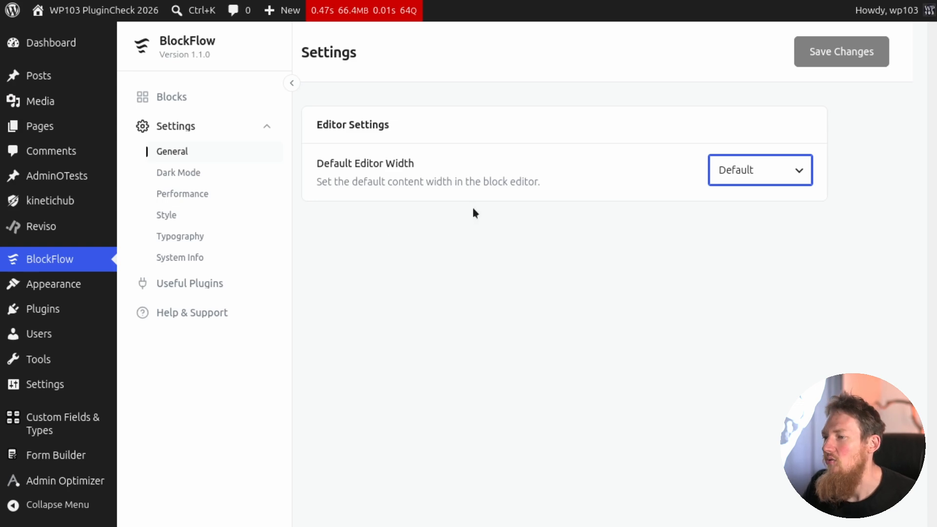
# Review BlockFlow's Dark Mode, Performance and Style settings.
pyautogui.click(187, 174)
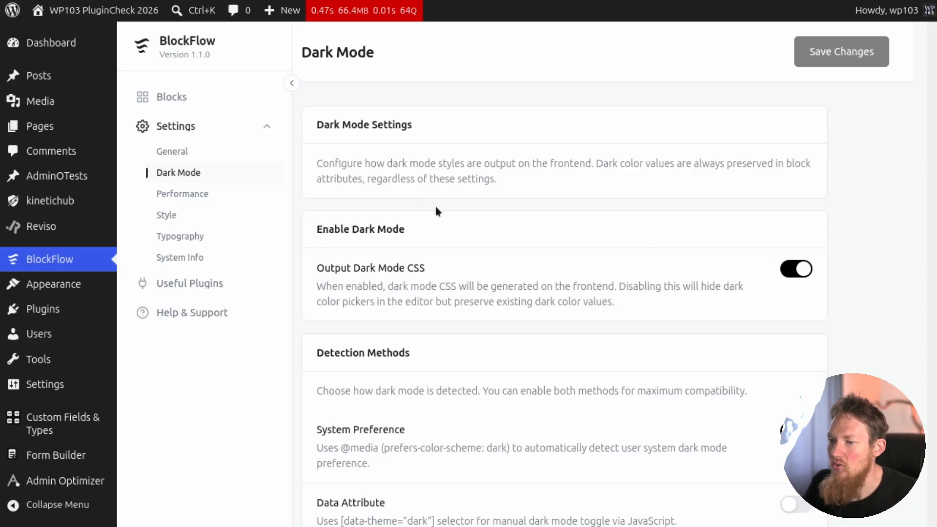
pyautogui.scroll(-3, 436, 209)
pyautogui.click(266, 198)
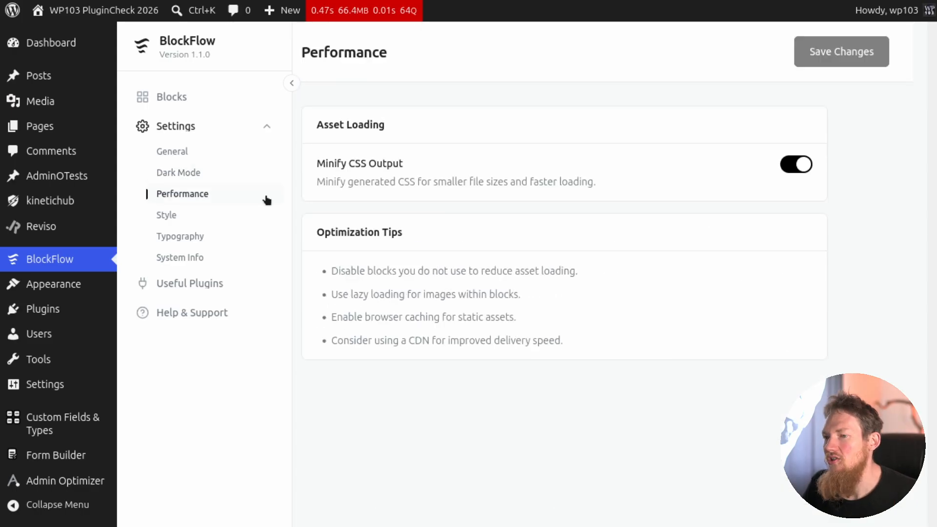
pyautogui.click(181, 223)
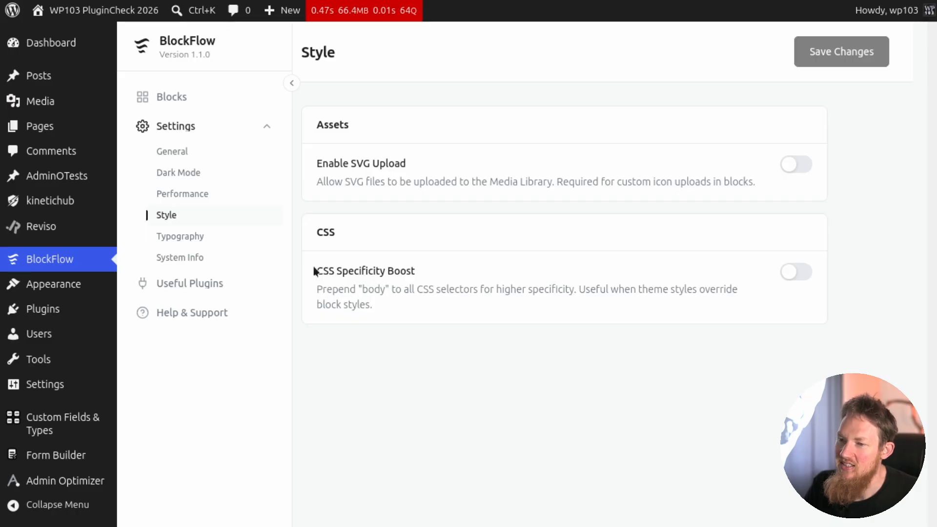
# Review BlockFlow's Global Typography settings and examine the H2 font, size and spacing options.
pyautogui.click(194, 238)
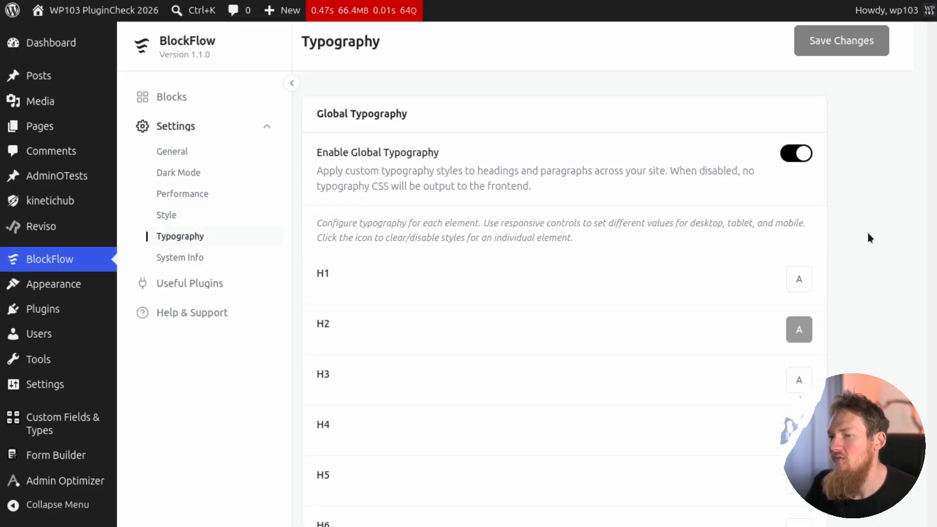
pyautogui.scroll(-2, 859, 230)
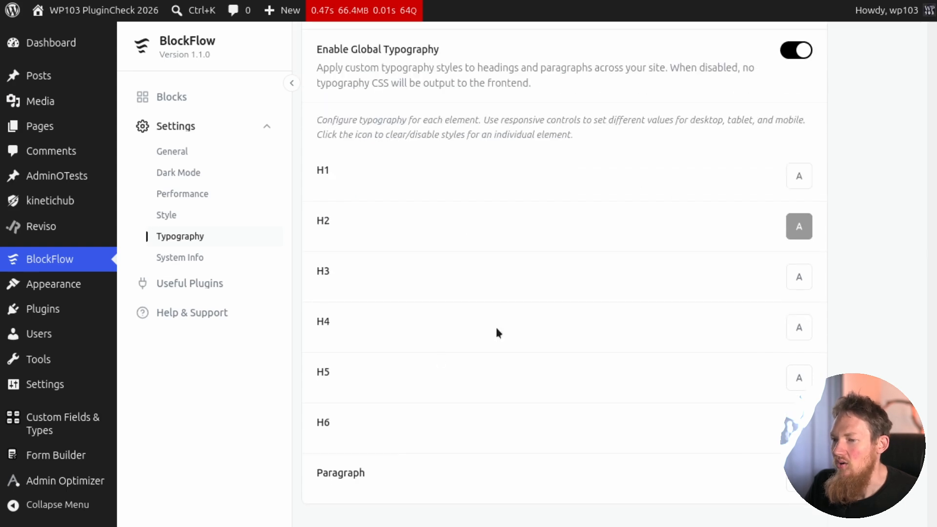
pyautogui.click(800, 229)
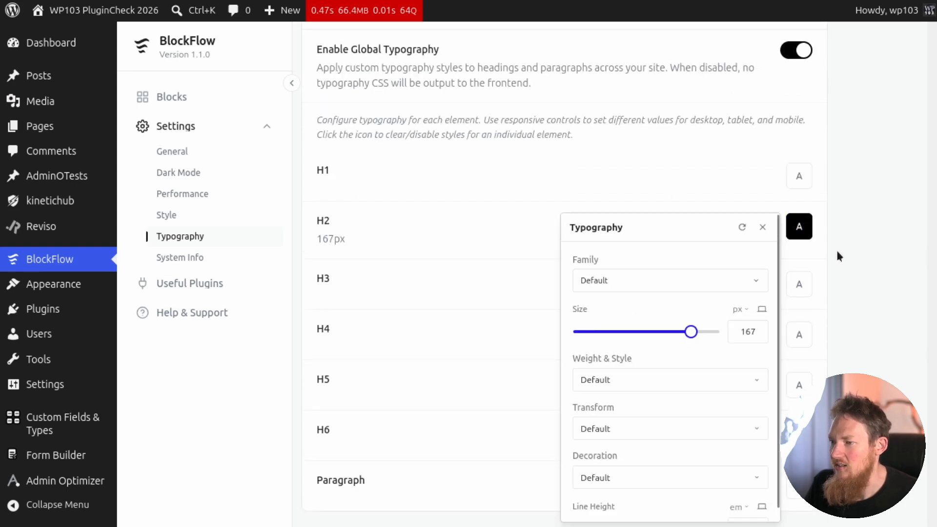
pyautogui.scroll(-1, 835, 249)
pyautogui.scroll(-3, 610, 342)
pyautogui.scroll(4, 633, 389)
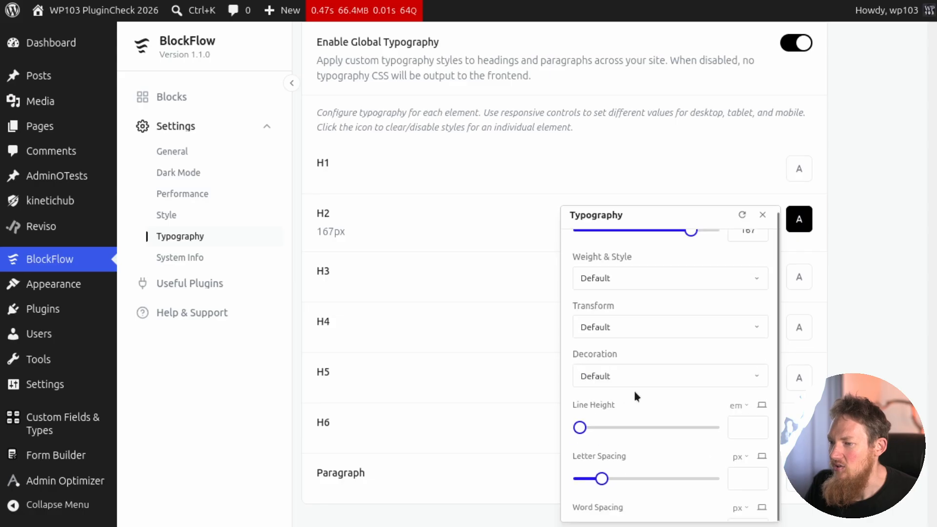
# Look through BlockFlow's System Info, Useful Plugins and Help & Support pages.
pyautogui.click(191, 259)
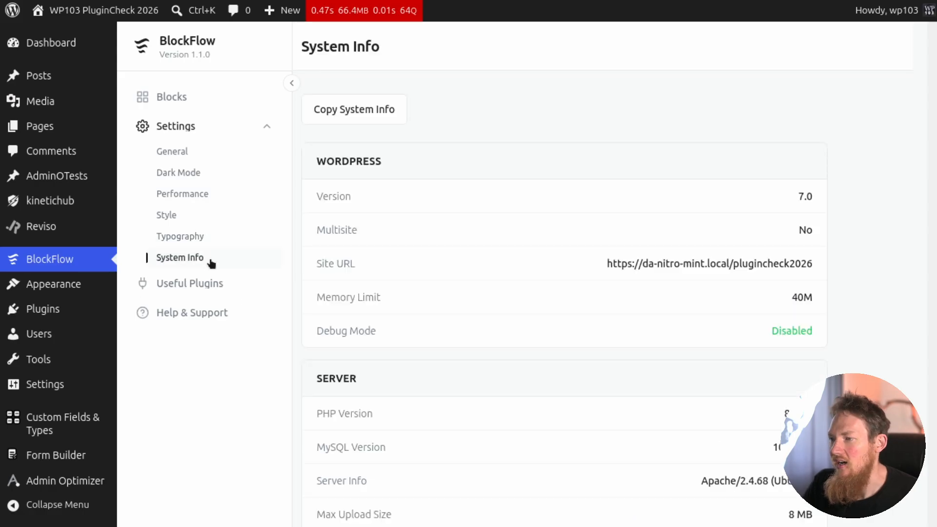
pyautogui.scroll(-8, 486, 266)
pyautogui.scroll(8, 486, 266)
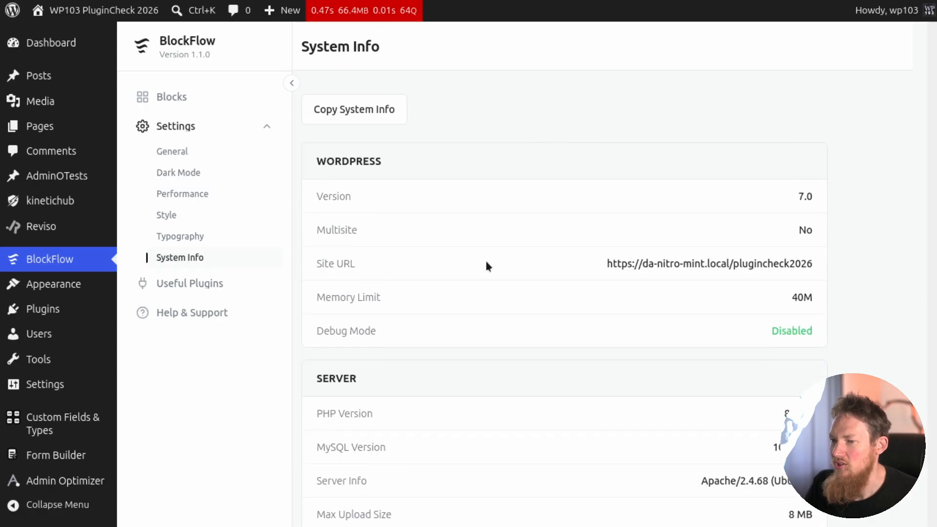
pyautogui.click(202, 288)
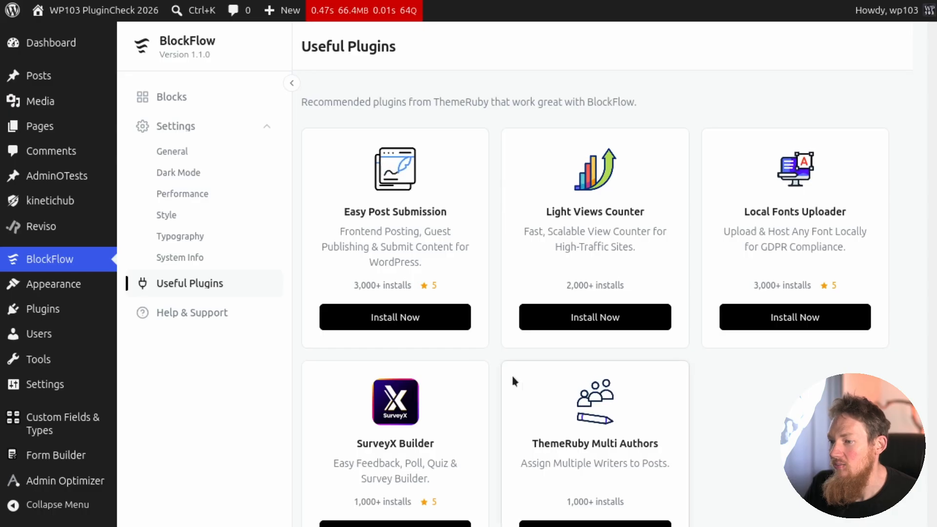
pyautogui.click(203, 315)
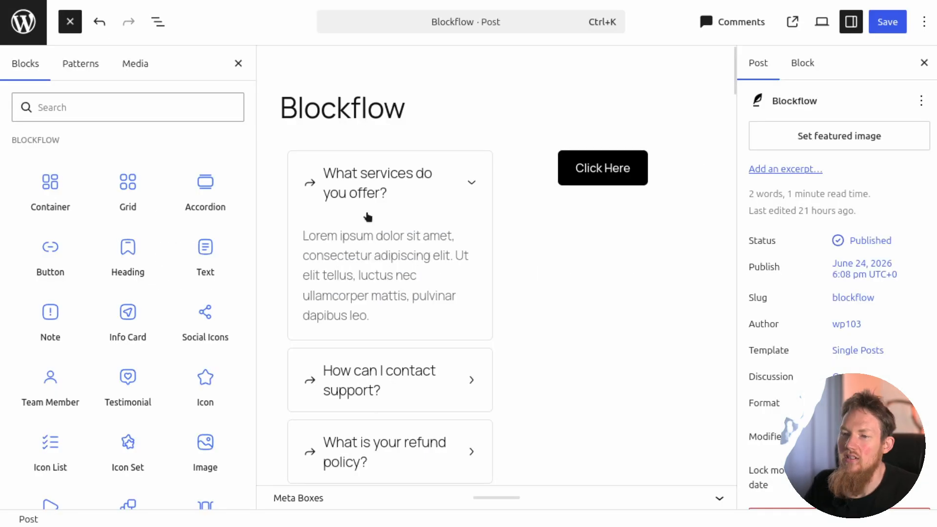
# In the Blockflow post's editor, browse the BlockFlow blocks available for insertion.
pyautogui.moveTo(46, 186)
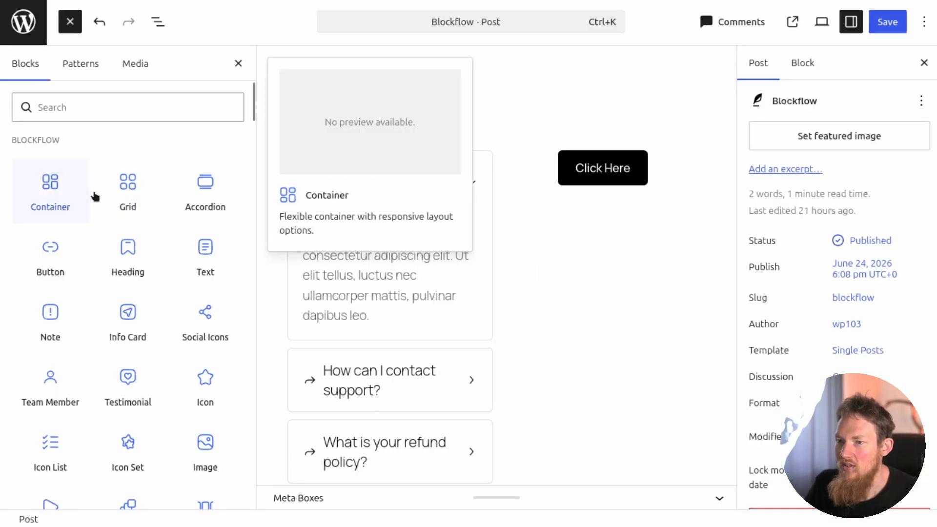
pyautogui.scroll(-3, 171, 198)
pyautogui.scroll(-4, 177, 193)
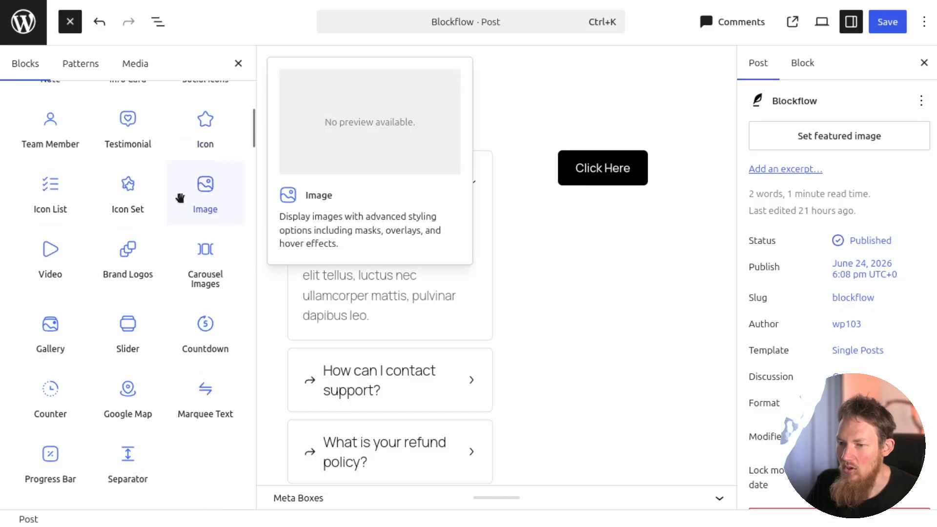
# Close the block inserter and look over the sample BlockFlow blocks in the post.
pyautogui.click(560, 87)
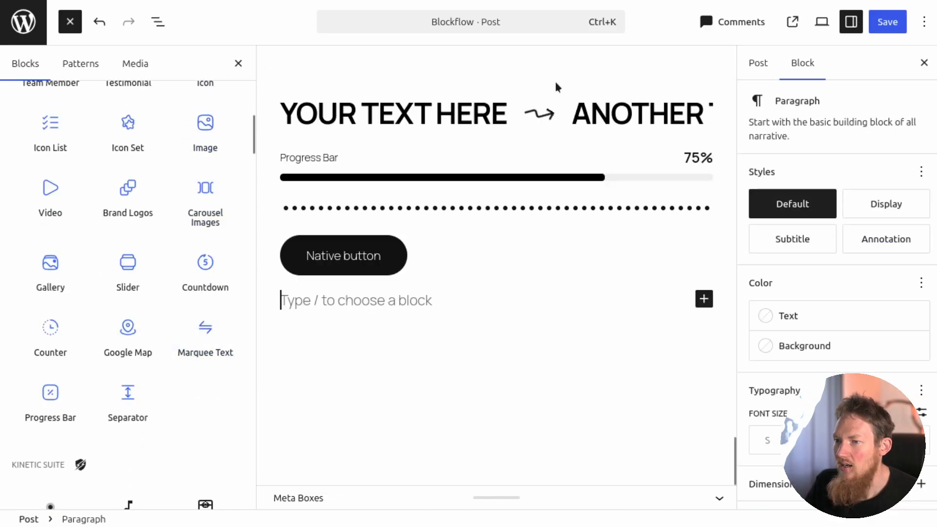
pyautogui.click(238, 64)
pyautogui.scroll(20, 391, 161)
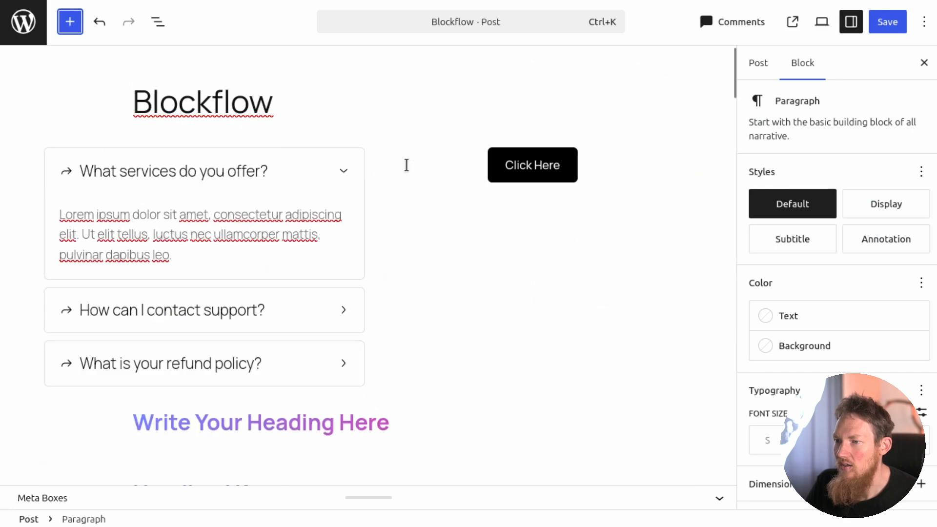
# Select the "Click Here" button and examine its layout, link, icon, padding, colour and border settings.
pyautogui.click(534, 188)
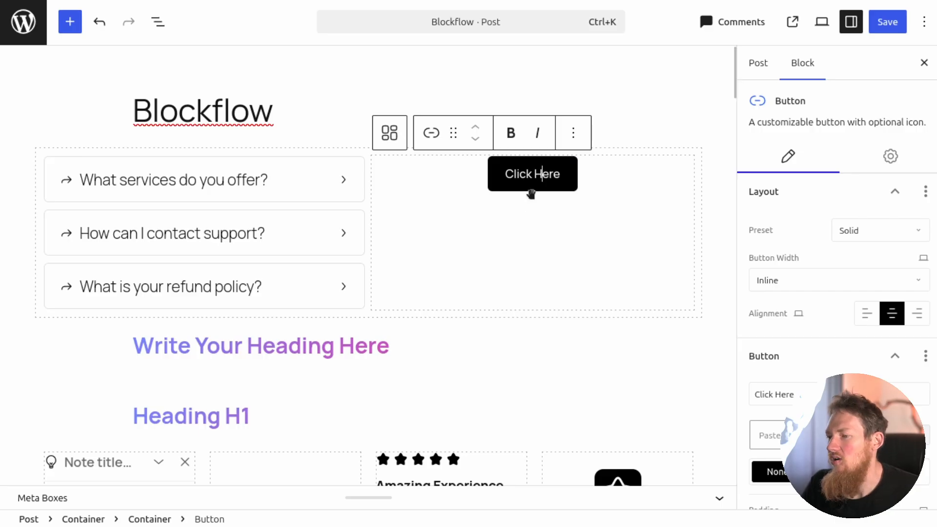
pyautogui.scroll(-5, 797, 245)
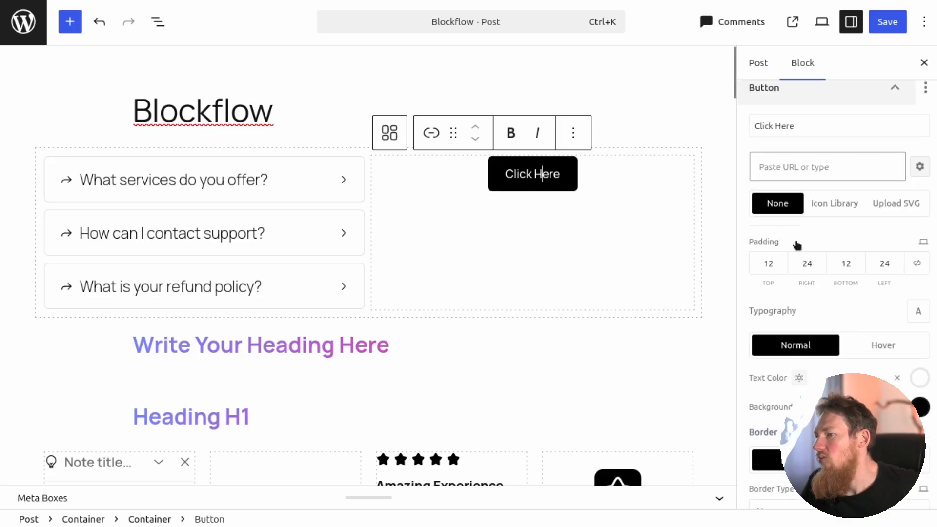
pyautogui.scroll(-4, 797, 245)
pyautogui.scroll(6, 830, 269)
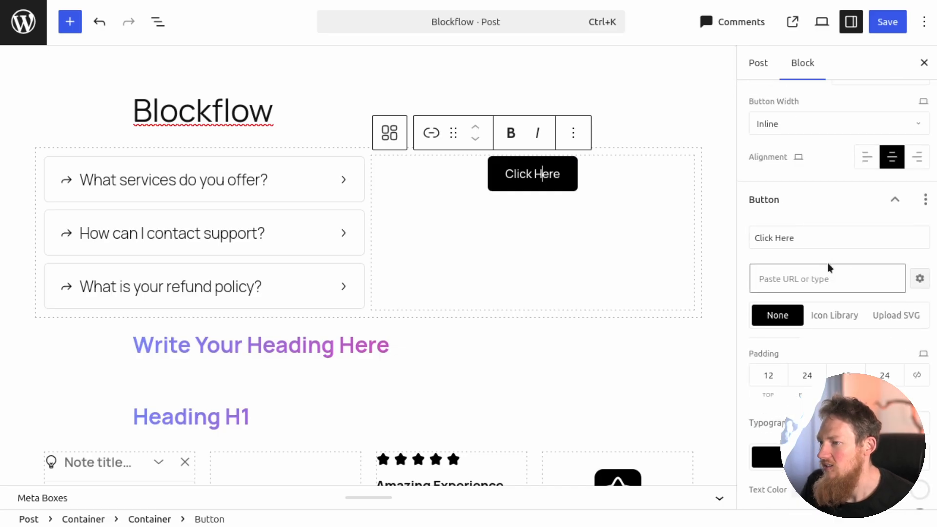
pyautogui.scroll(-4, 805, 332)
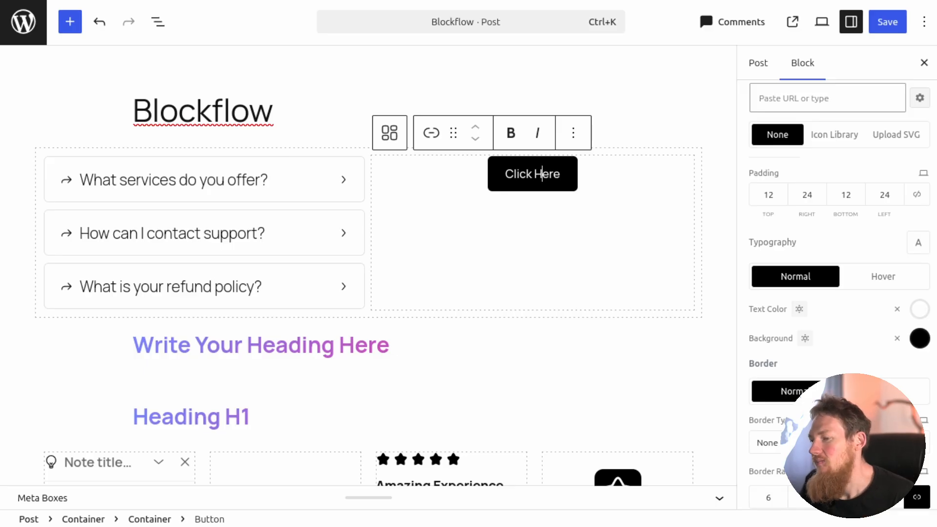
# Examine the Click Here button's advanced settings for layout, sizing and background.
pyautogui.scroll(-3, 837, 293)
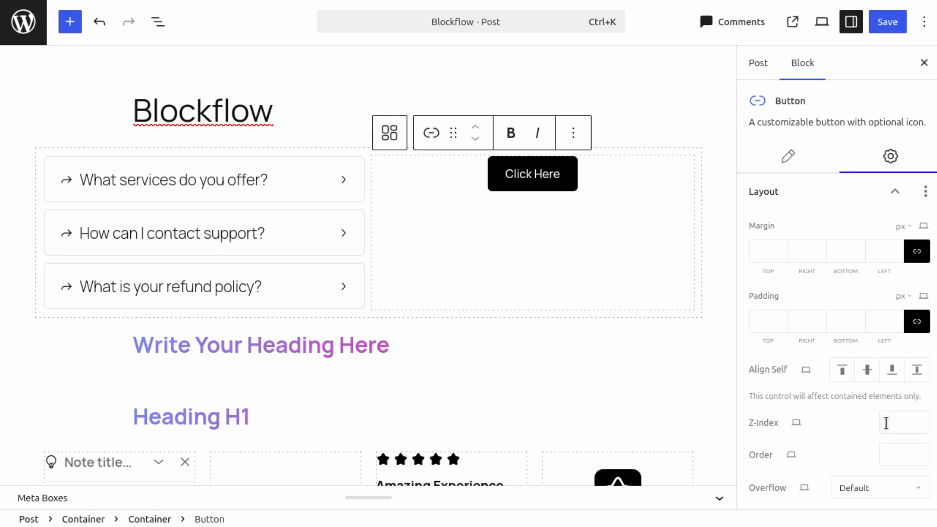
pyautogui.scroll(-4, 837, 428)
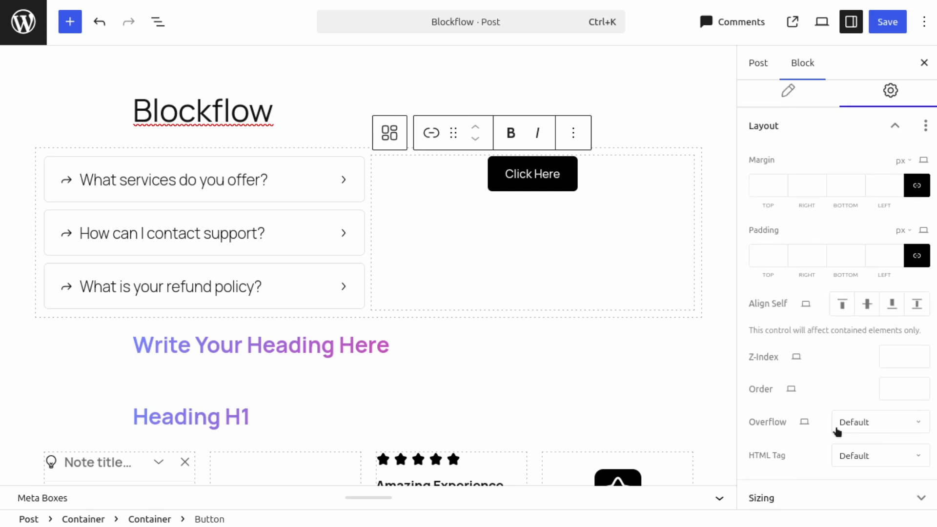
pyautogui.click(839, 375)
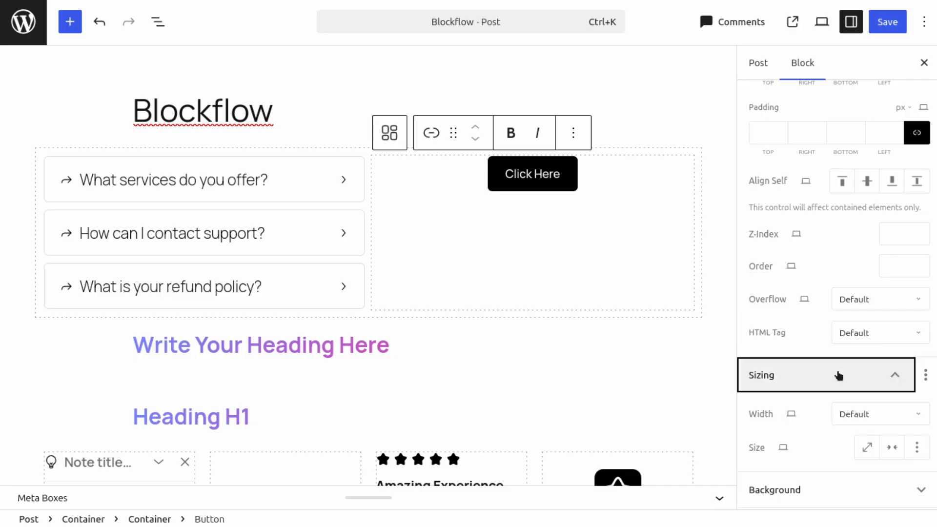
pyautogui.scroll(-4, 836, 376)
pyautogui.click(809, 324)
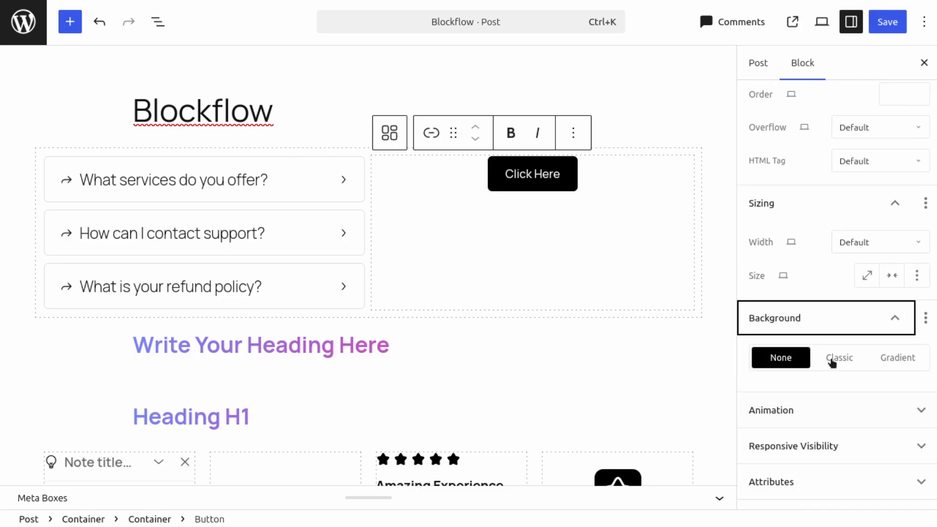
# Set the Click Here button's advanced padding to 20 px at the top and 2 px on the other sides, checking the device options.
pyautogui.scroll(4, 844, 221)
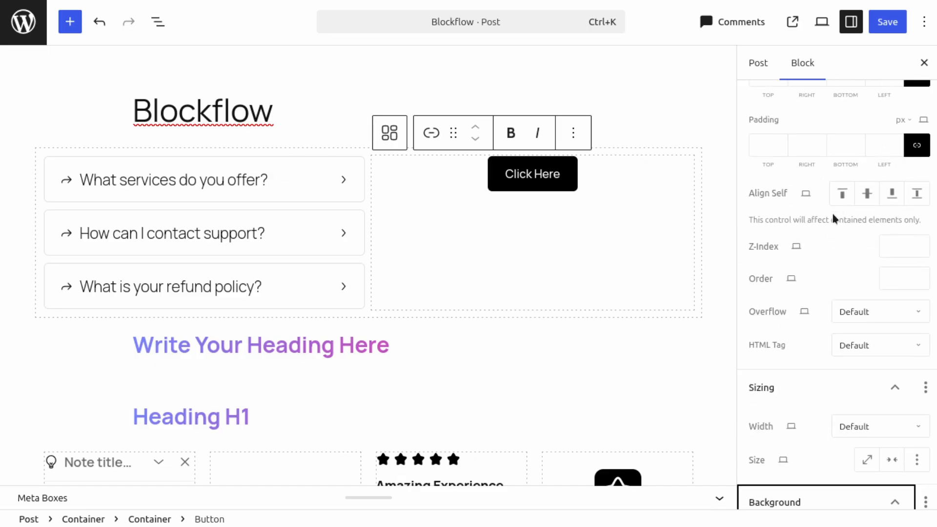
pyautogui.click(792, 143)
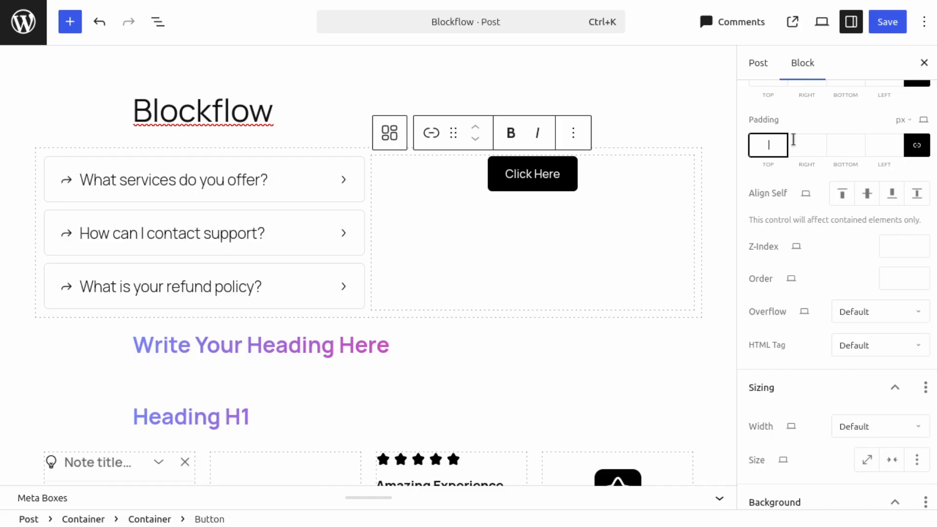
pyautogui.write('20')
pyautogui.click(924, 120)
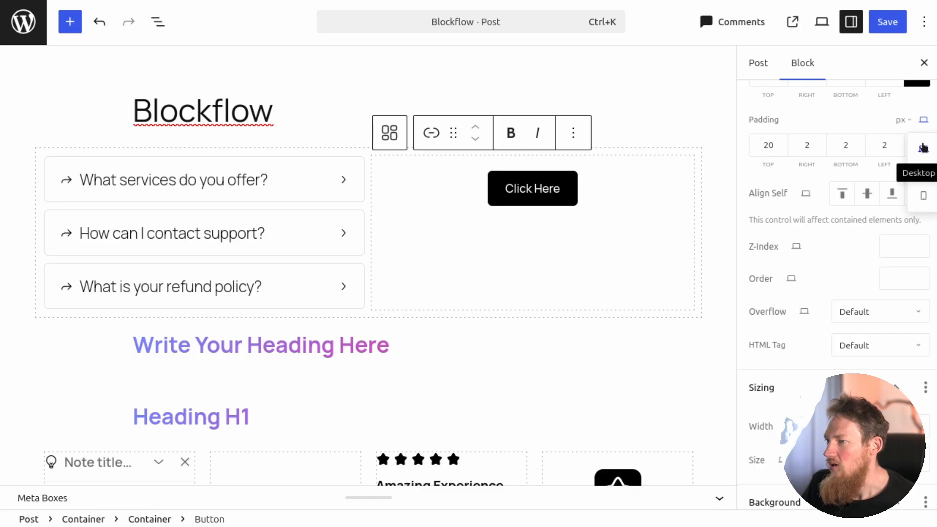
pyautogui.click(841, 118)
# Check which units are available for the button's padding.
pyautogui.scroll(3, 854, 166)
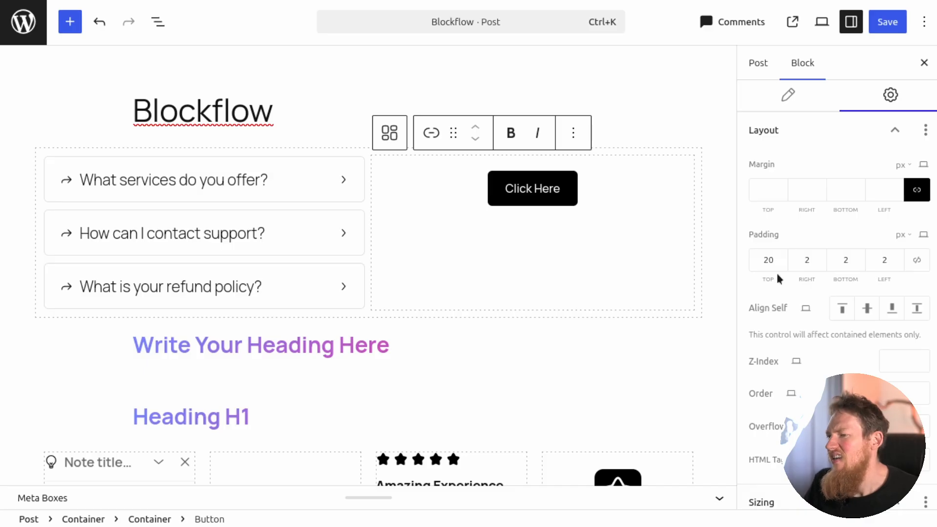
pyautogui.click(902, 236)
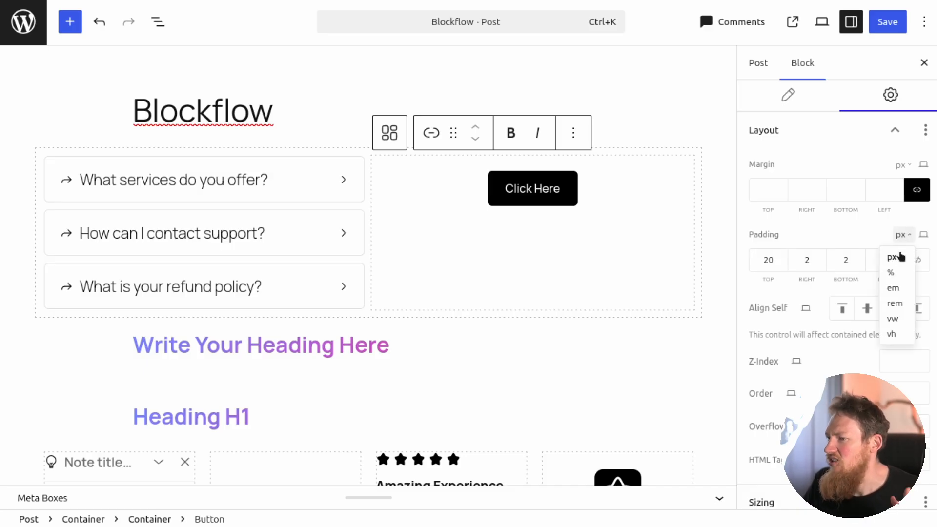
pyautogui.click(860, 233)
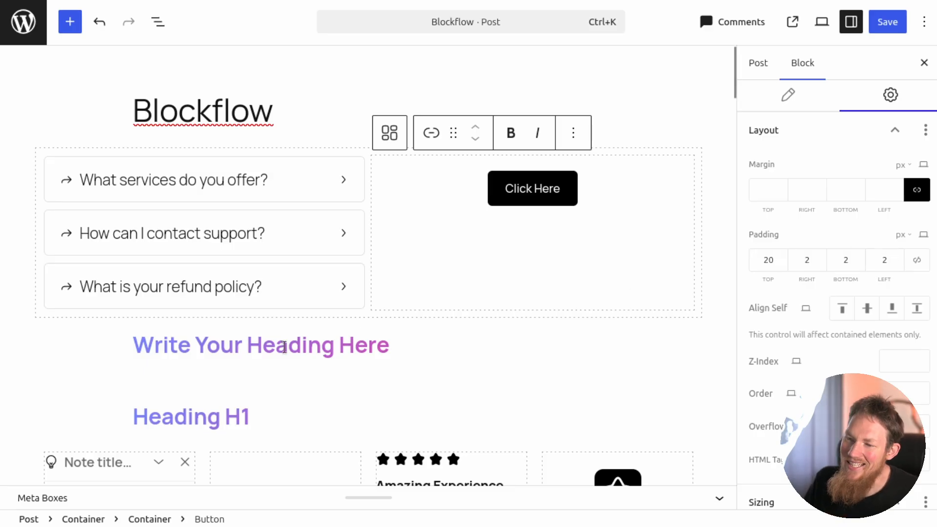
# Select the gradient headings below the accordion and view their block settings.
pyautogui.scroll(-5, 273, 345)
pyautogui.click(245, 345)
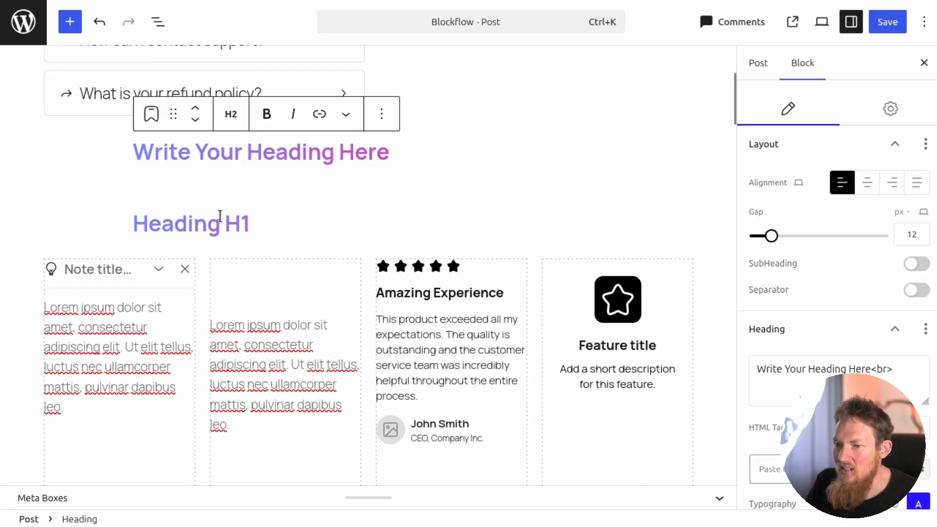
pyautogui.click(194, 216)
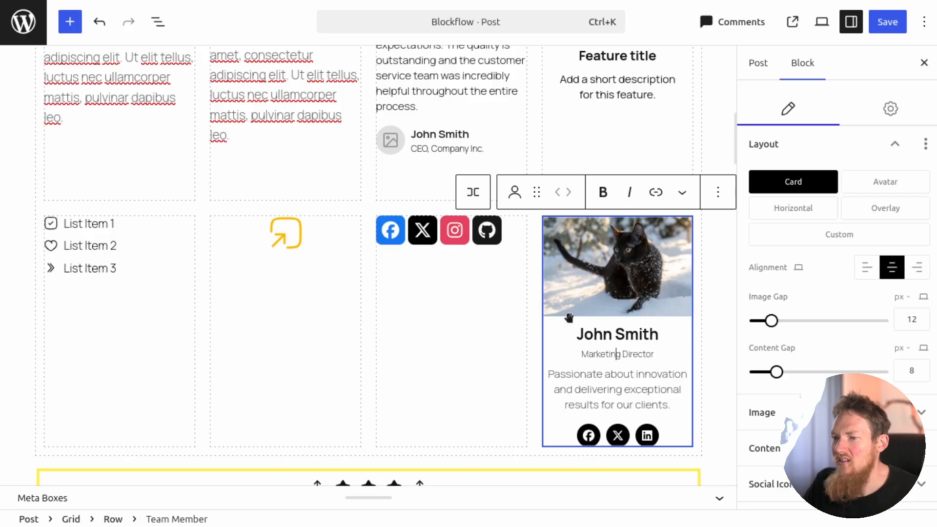
# Try the Avatar, Horizontal and Overlay layouts on the team member block, and return it to the Card layout.
pyautogui.click(619, 270)
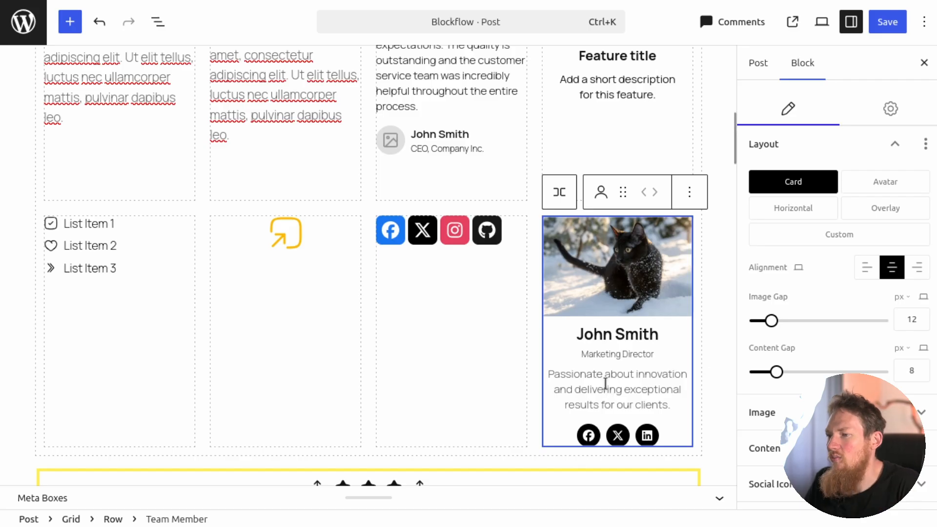
pyautogui.scroll(-3, 608, 374)
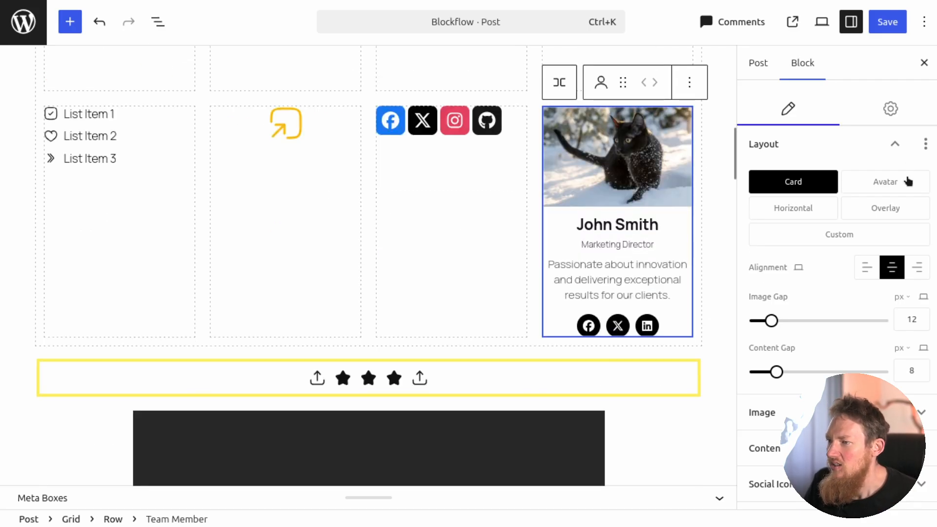
pyautogui.click(886, 182)
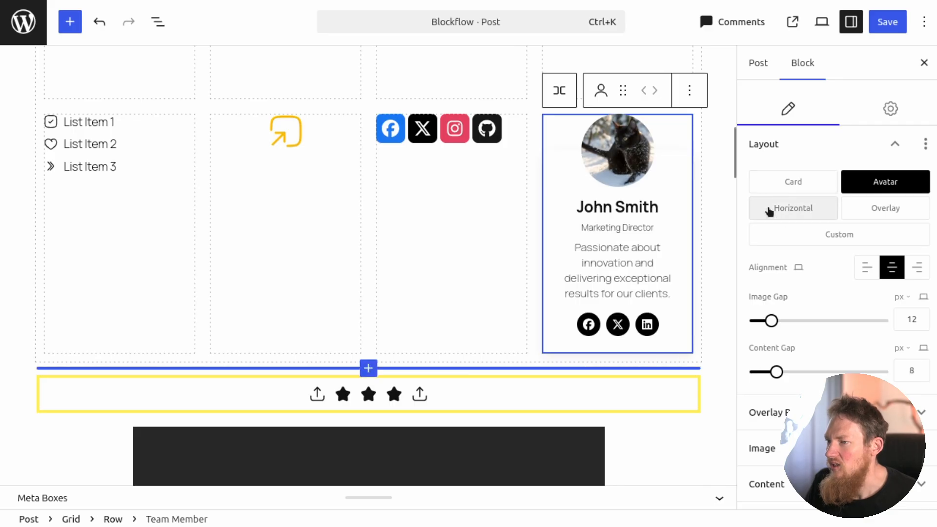
pyautogui.click(797, 213)
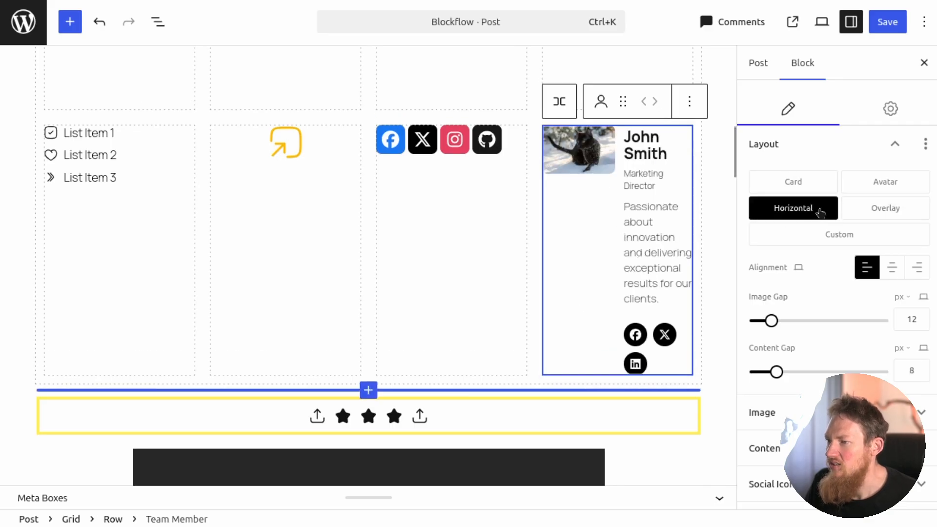
pyautogui.click(872, 214)
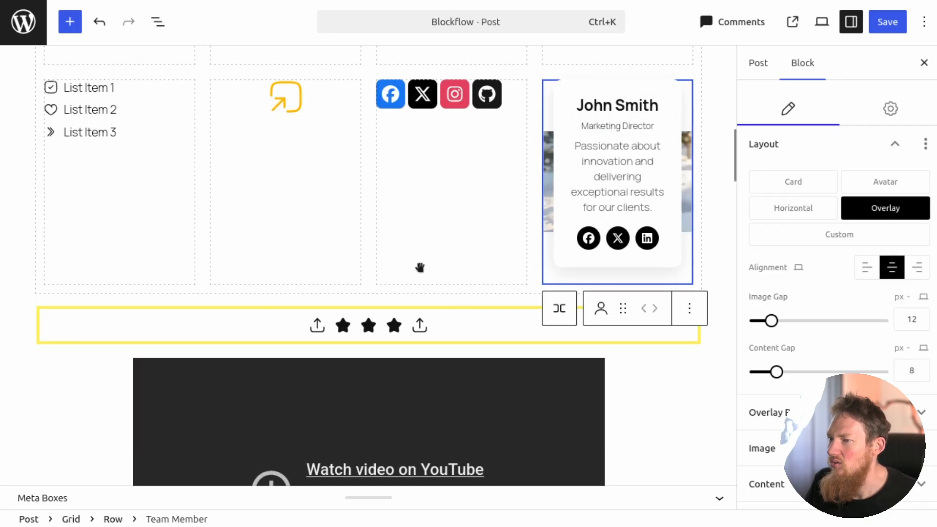
pyautogui.click(789, 184)
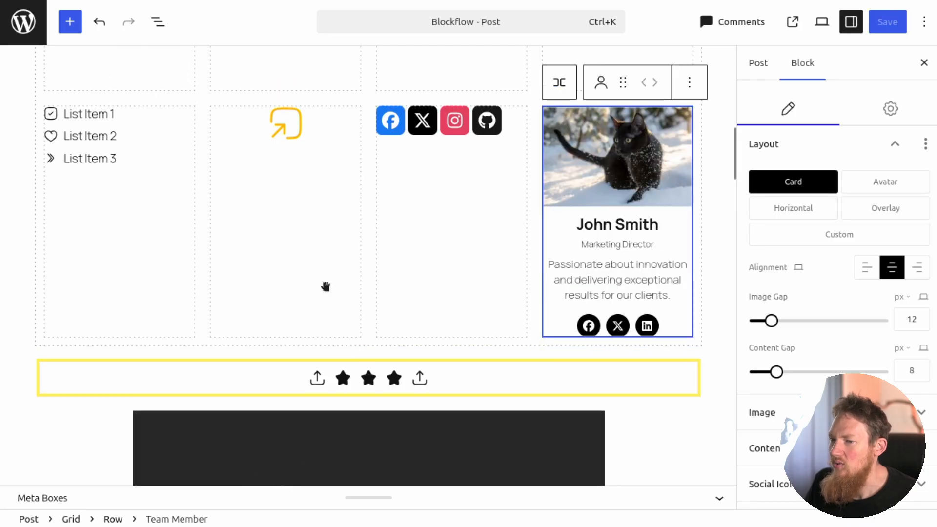
# Examine the YouTube video block and the image carousel, advancing the carousel to its second image.
pyautogui.scroll(-4, 472, 257)
pyautogui.scroll(-2, 472, 257)
pyautogui.click(442, 296)
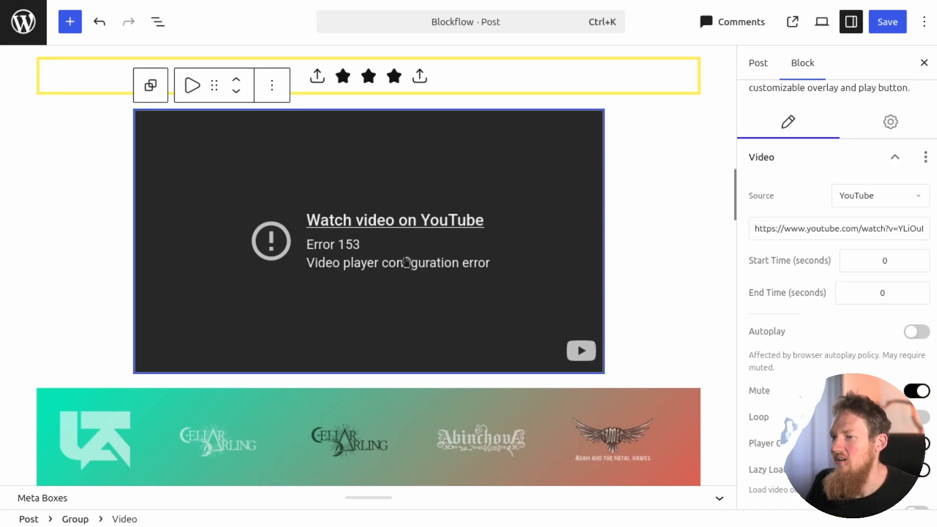
pyautogui.scroll(-5, 637, 225)
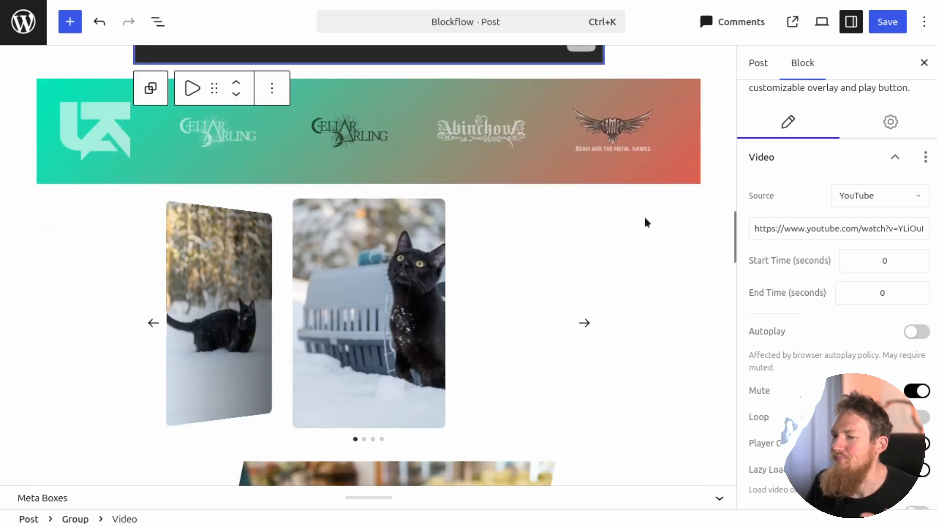
pyautogui.click(395, 156)
pyautogui.scroll(-2, 504, 238)
pyautogui.click(583, 235)
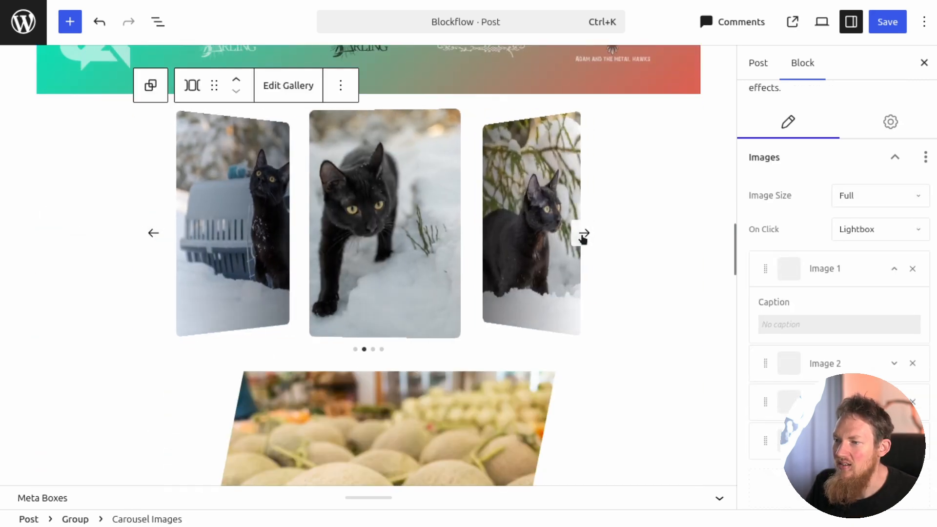
# Look over the remaining blocks from the image gallery to the native button, selecting the Helsinki map and the progress bar to view their settings.
pyautogui.scroll(-5, 581, 234)
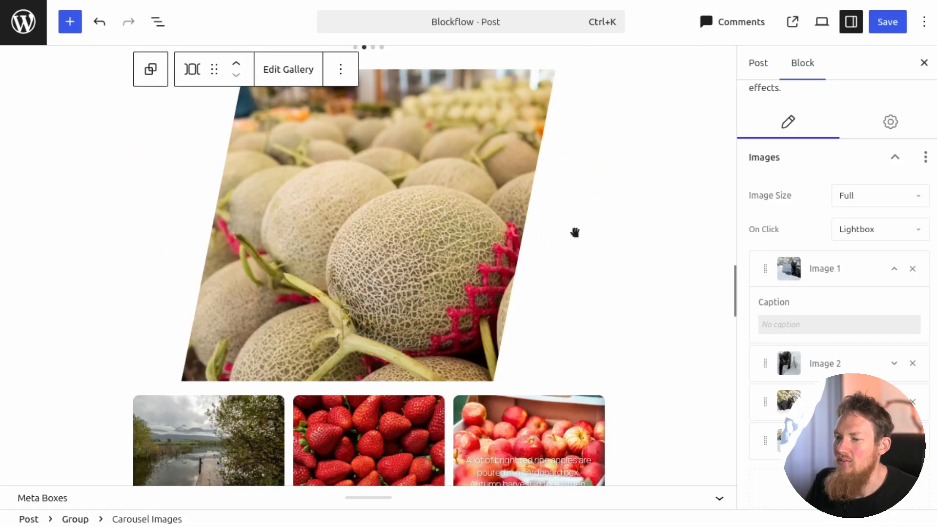
pyautogui.scroll(-5, 397, 203)
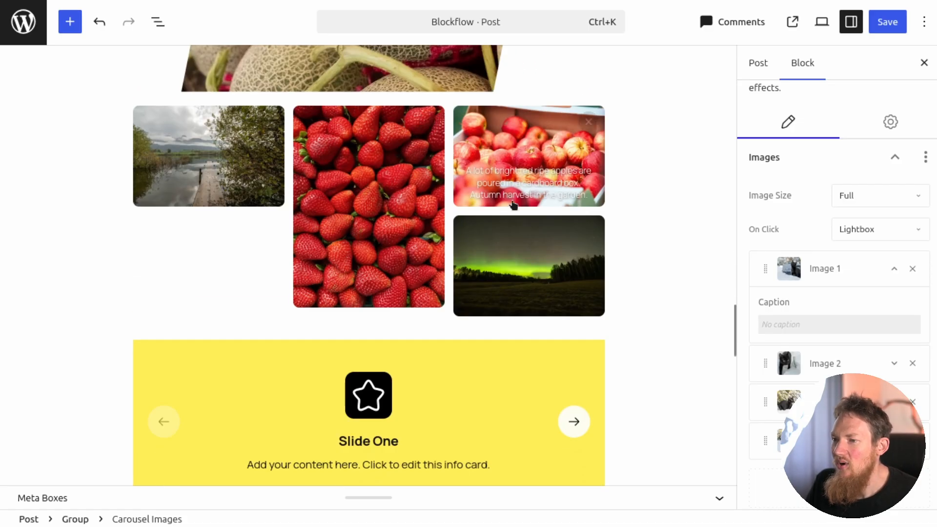
pyautogui.scroll(-3, 508, 230)
pyautogui.scroll(-3, 442, 227)
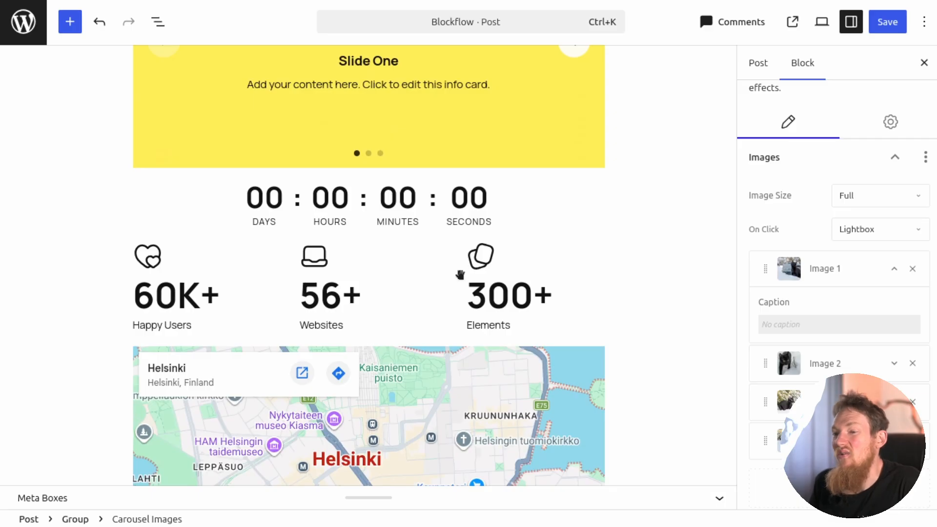
pyautogui.scroll(-4, 488, 259)
pyautogui.click(536, 240)
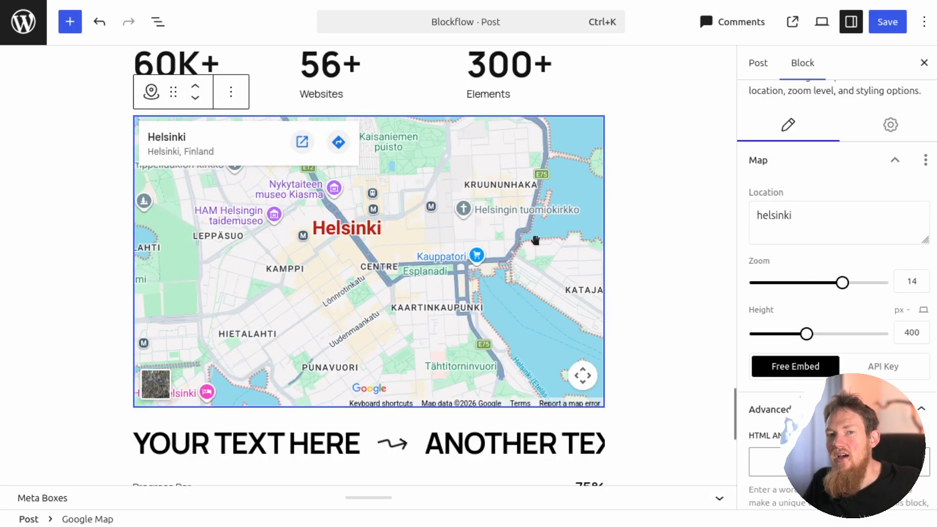
pyautogui.scroll(-6, 517, 280)
pyautogui.click(508, 184)
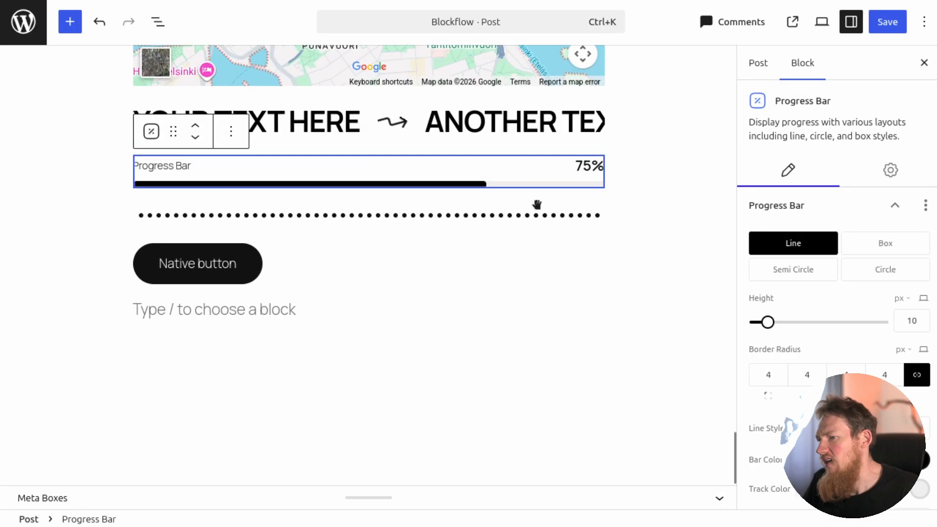
pyautogui.scroll(-3, 835, 220)
# Save the post and test its FAQ accordion on the published page by expanding the refund policy question.
pyautogui.click(897, 29)
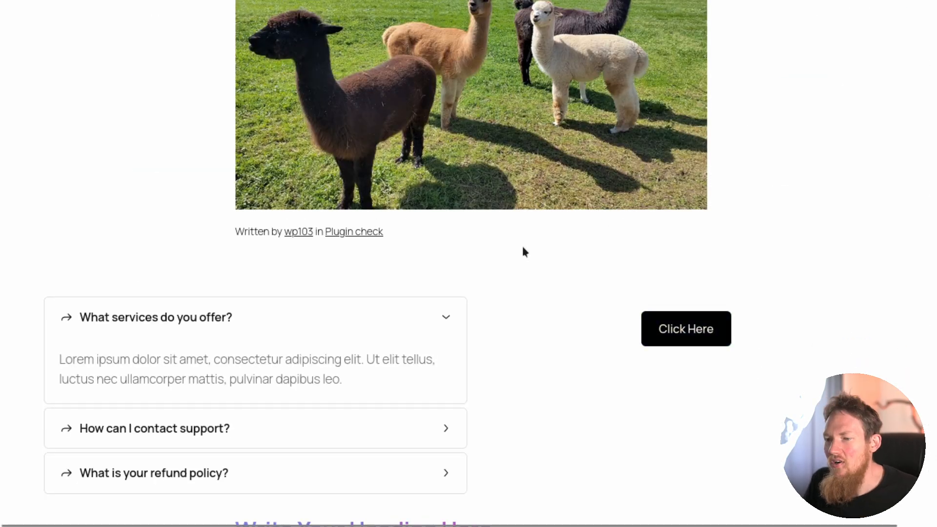
pyautogui.scroll(-4, 522, 244)
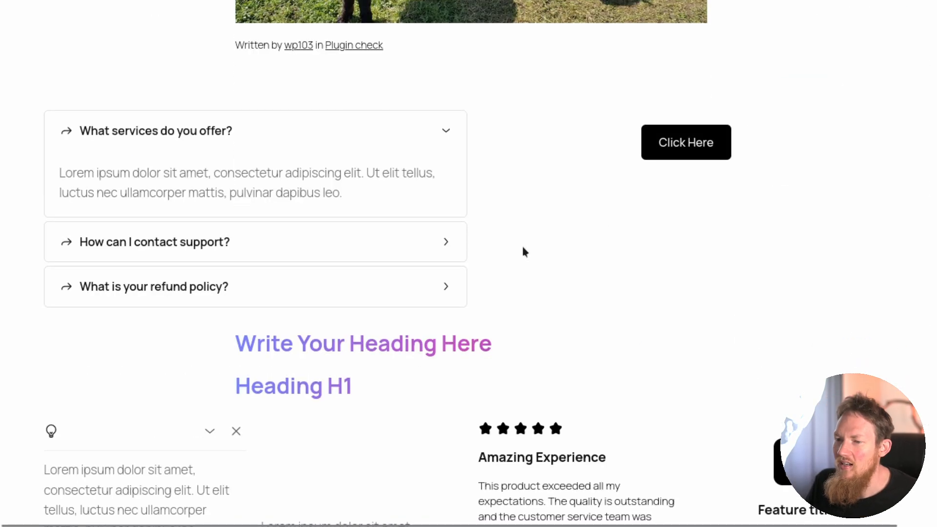
pyautogui.click(427, 274)
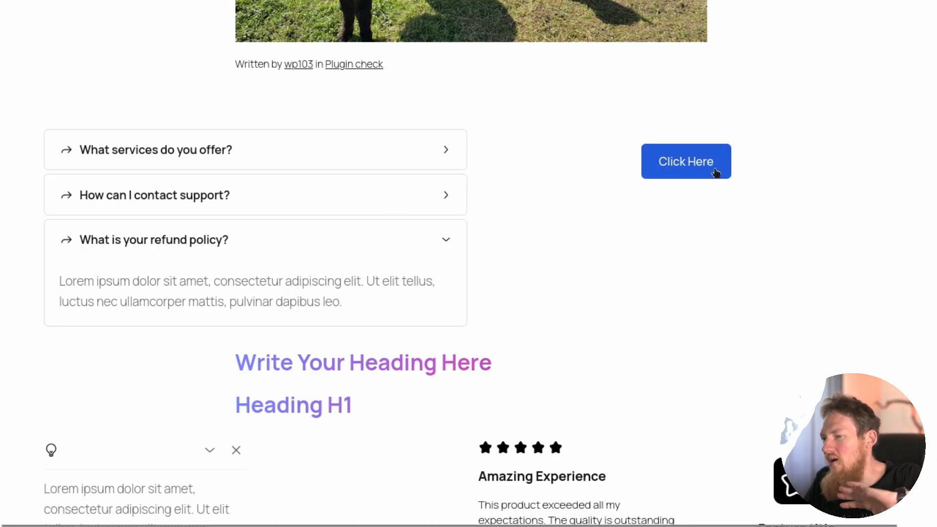
# Review the published BlockFlow blocks, including the team member card, video, gallery, slider, countdown, counters, map and progress bar.
pyautogui.scroll(-10, 594, 230)
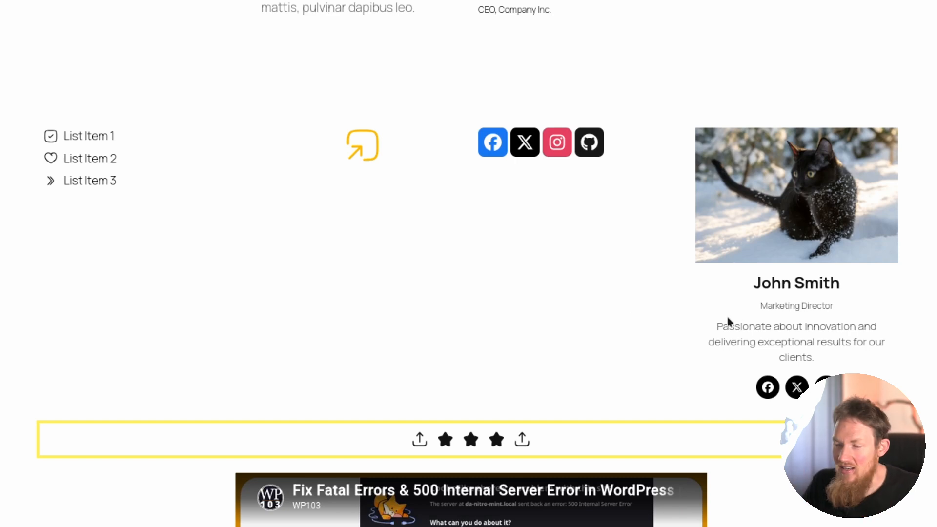
pyautogui.scroll(-6, 728, 321)
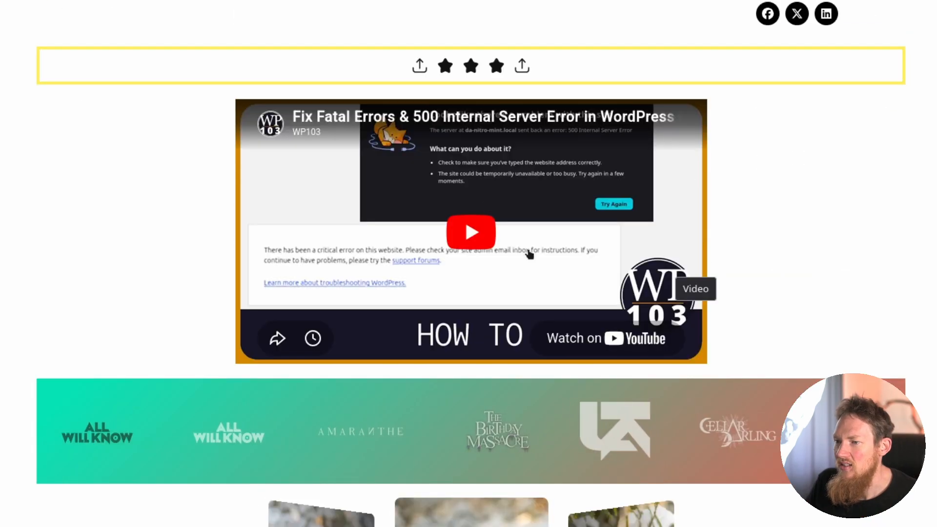
pyautogui.click(482, 242)
pyautogui.scroll(2, 528, 323)
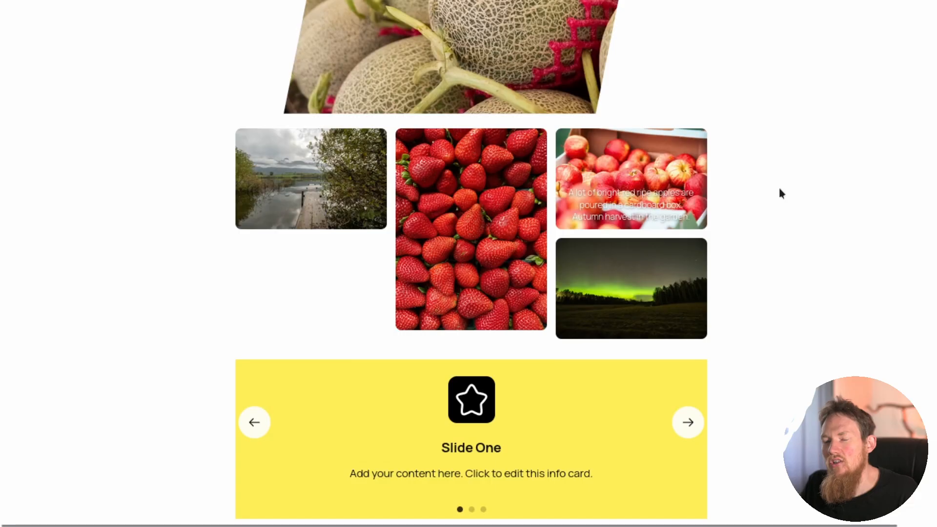
pyautogui.scroll(-5, 779, 187)
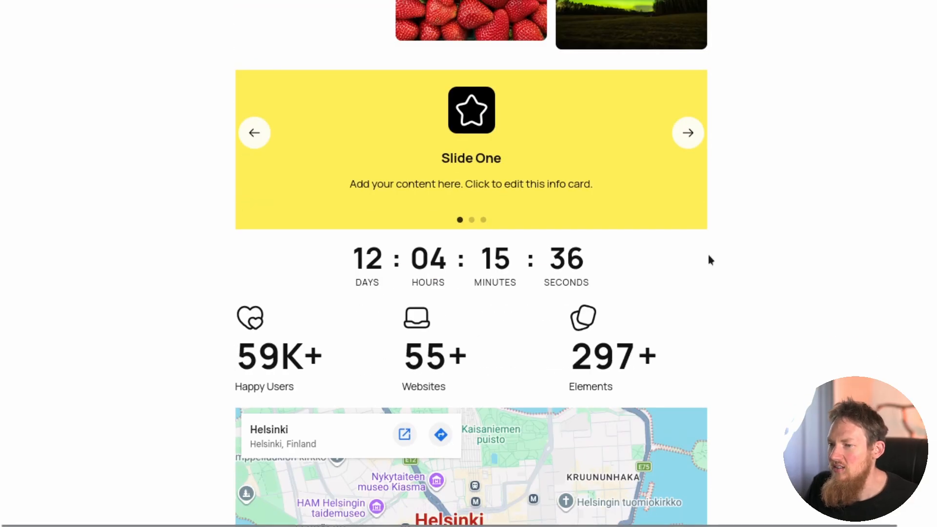
pyautogui.scroll(-4, 776, 259)
pyautogui.scroll(-4, 780, 251)
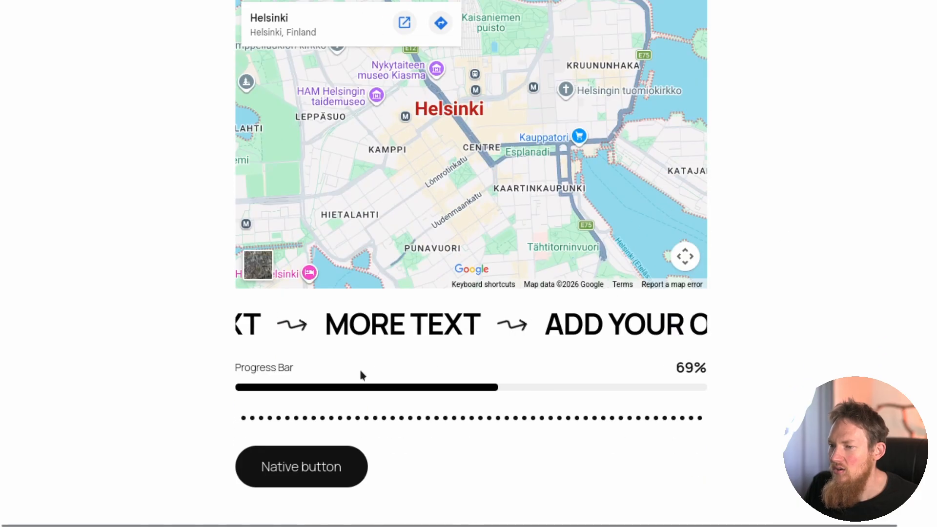
pyautogui.scroll(-1, 744, 322)
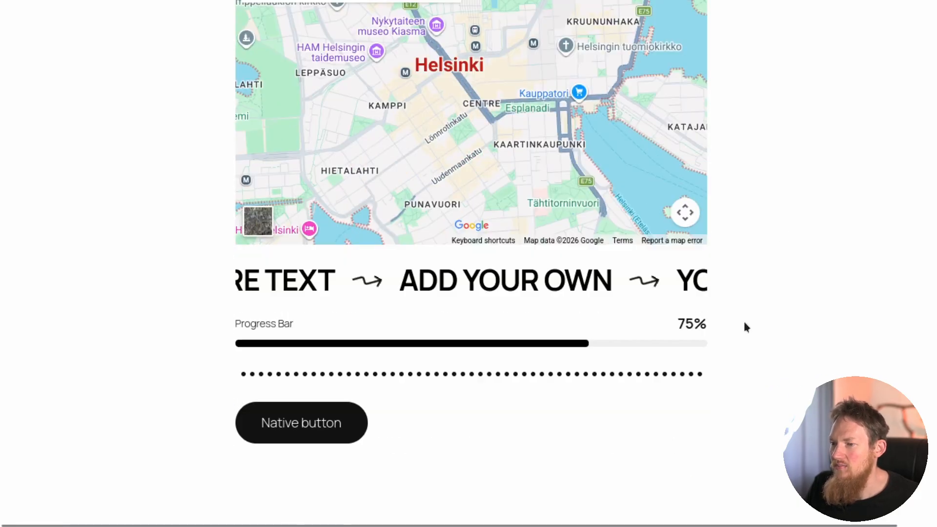
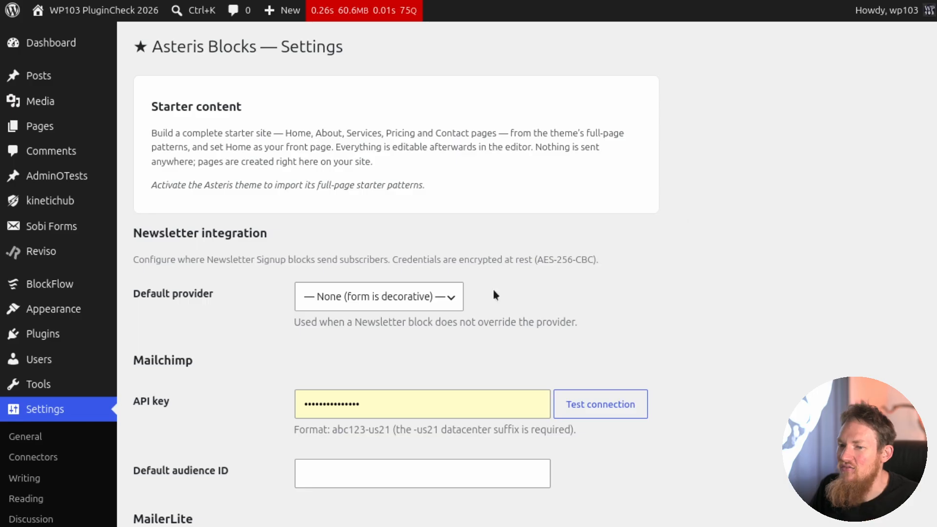
# Examine the Asteris Blocks settings for starter content and newsletter integration, including the default provider and Mailchimp fields.
pyautogui.scroll(-4, 175, 395)
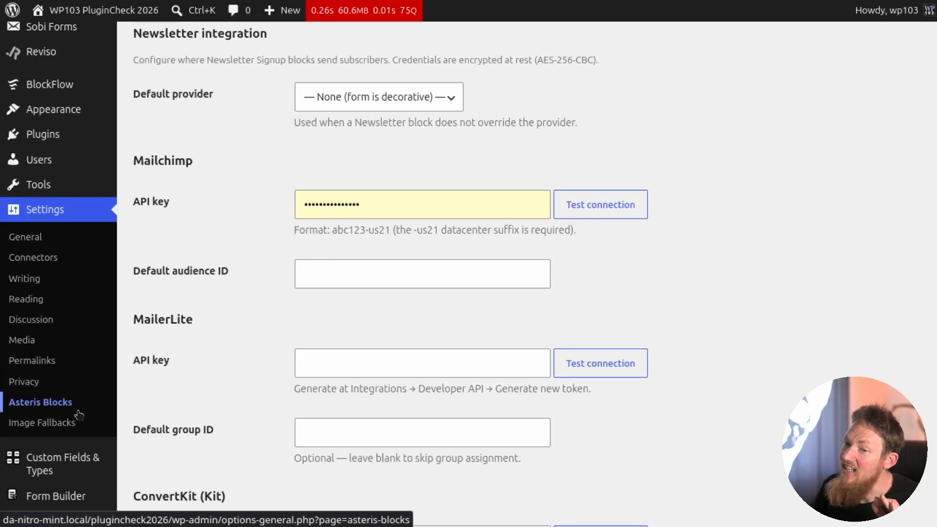
pyautogui.scroll(4, 181, 370)
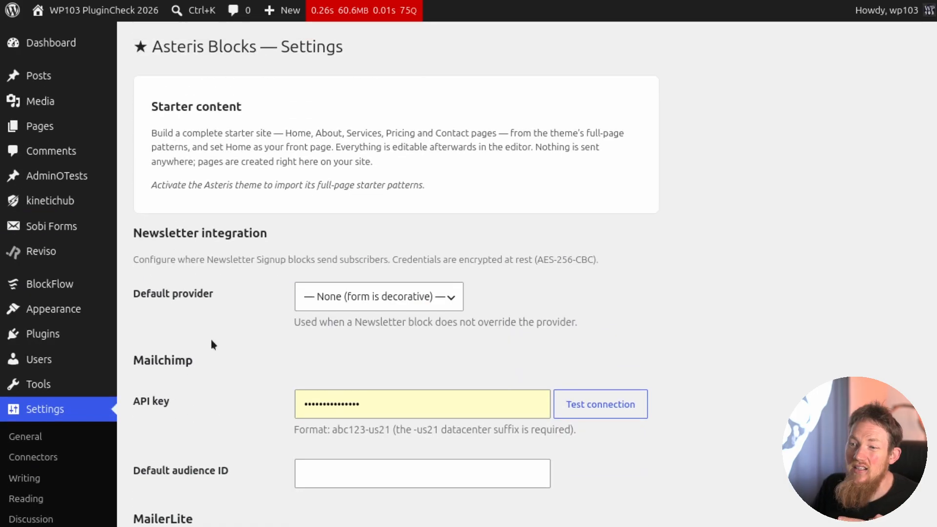
pyautogui.scroll(-2, 239, 313)
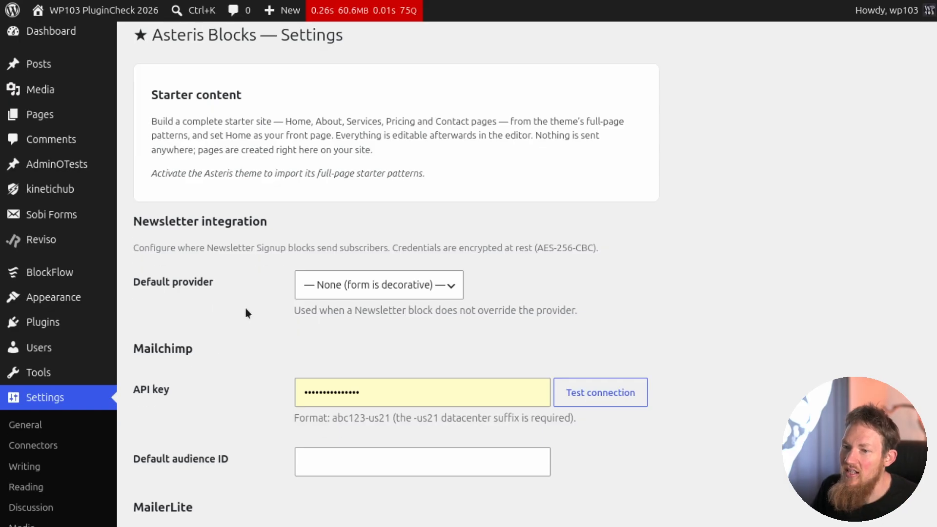
pyautogui.click(399, 193)
pyautogui.press('Escape')
pyautogui.click(253, 272)
# Examine the site-wide announcement bar and cookie consent bar settings of Asteris Blocks.
pyautogui.scroll(-15, 253, 273)
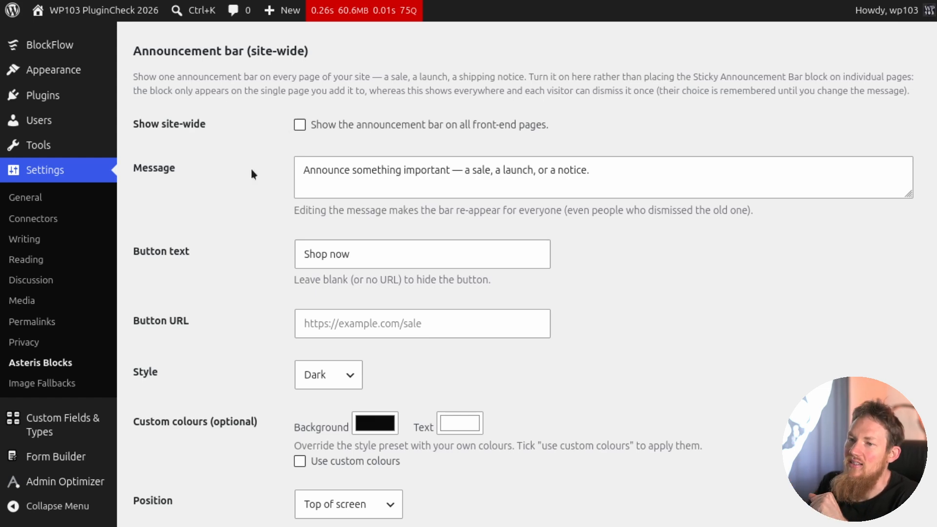
pyautogui.scroll(-1, 251, 170)
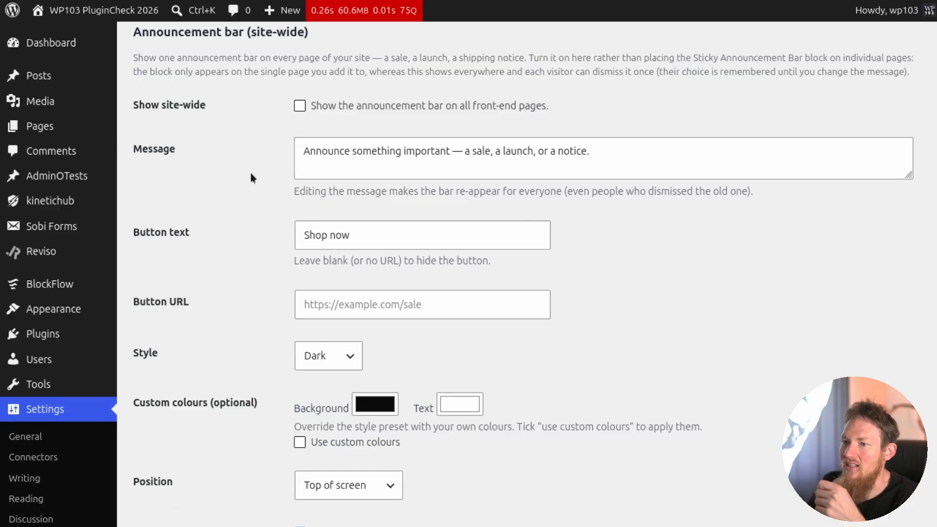
pyautogui.scroll(-10, 250, 169)
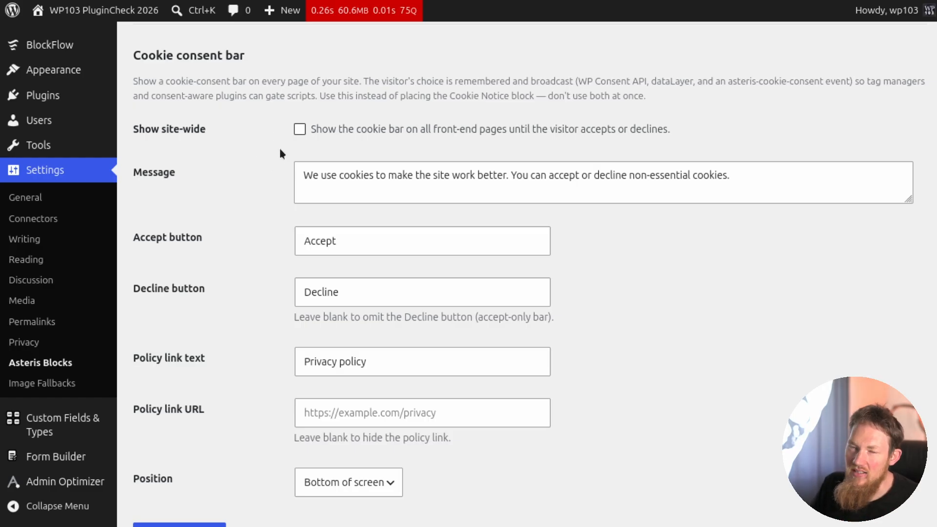
pyautogui.scroll(-2, 279, 184)
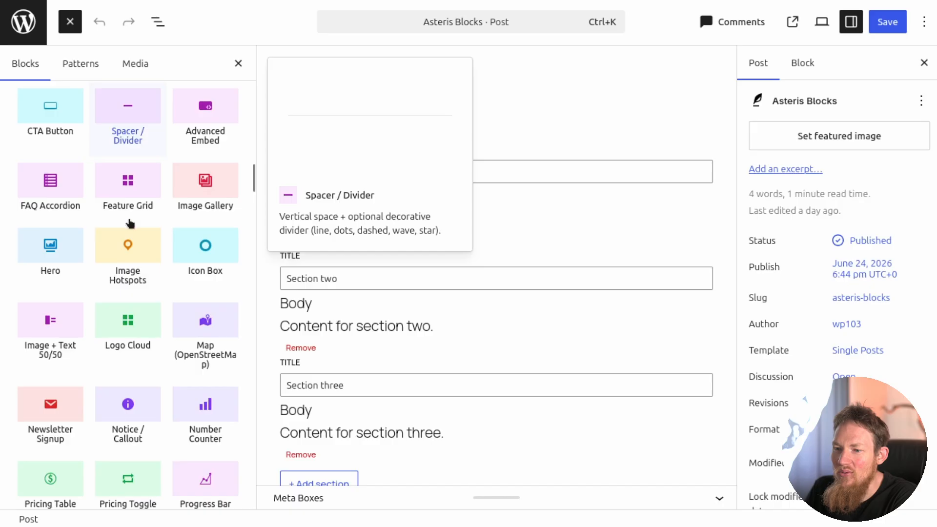
# Browse the Asteris blocks available in the post editor, from Hero and Logo Cloud to Table of Contents and Video Embed.
pyautogui.scroll(-5, 130, 220)
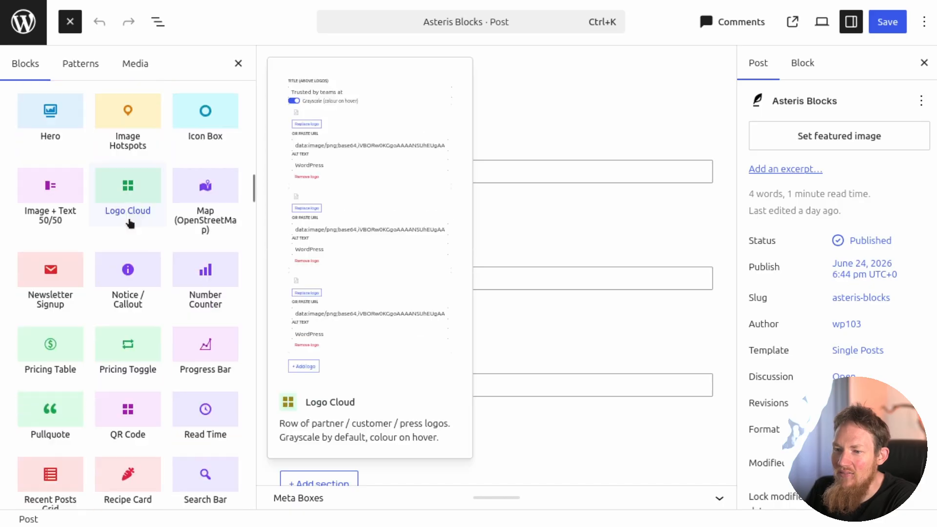
pyautogui.scroll(-5, 129, 220)
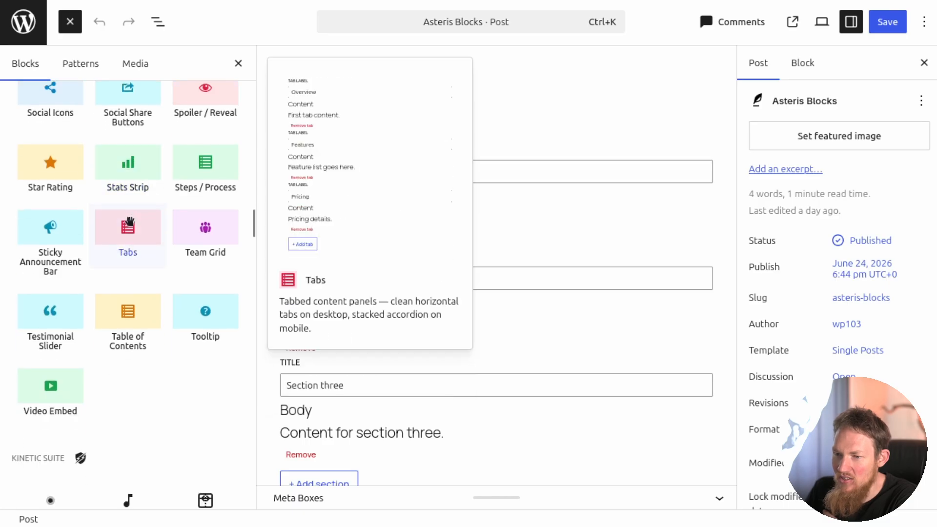
pyautogui.scroll(4, 130, 221)
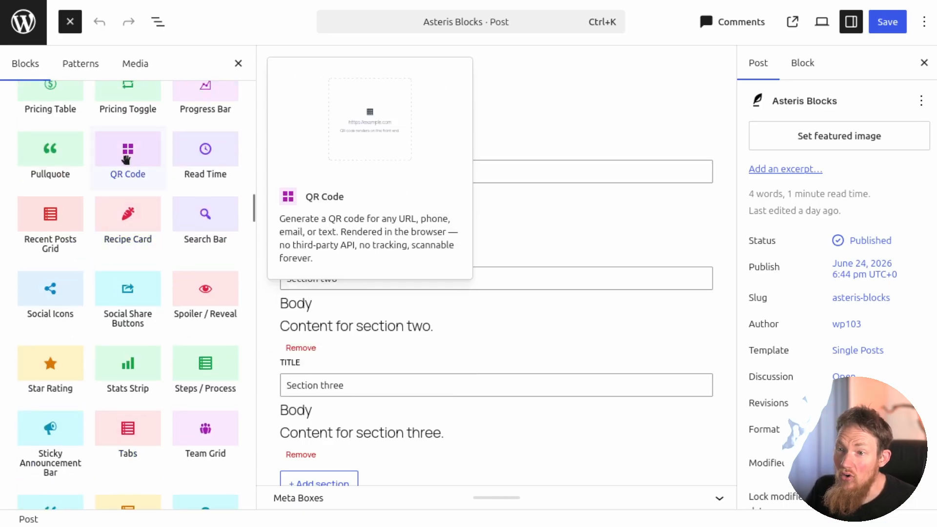
pyautogui.scroll(-3, 126, 161)
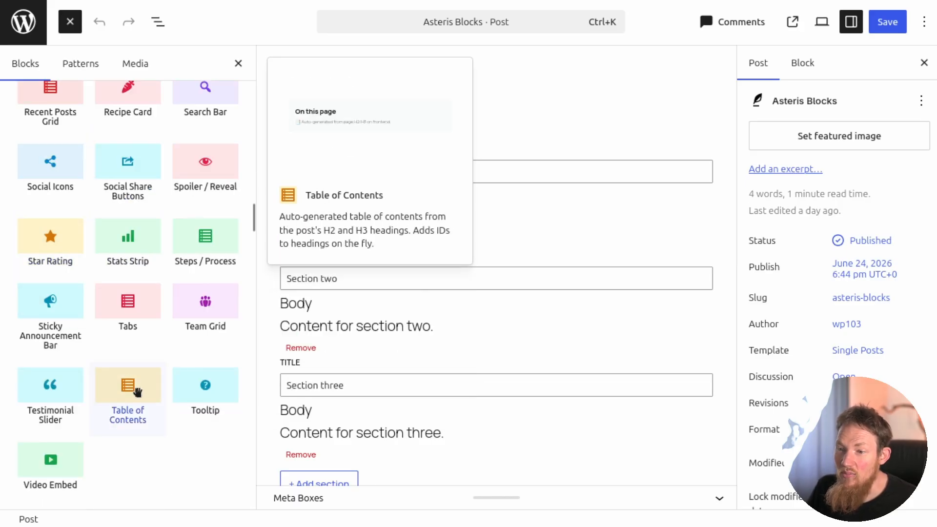
pyautogui.scroll(-2, 137, 391)
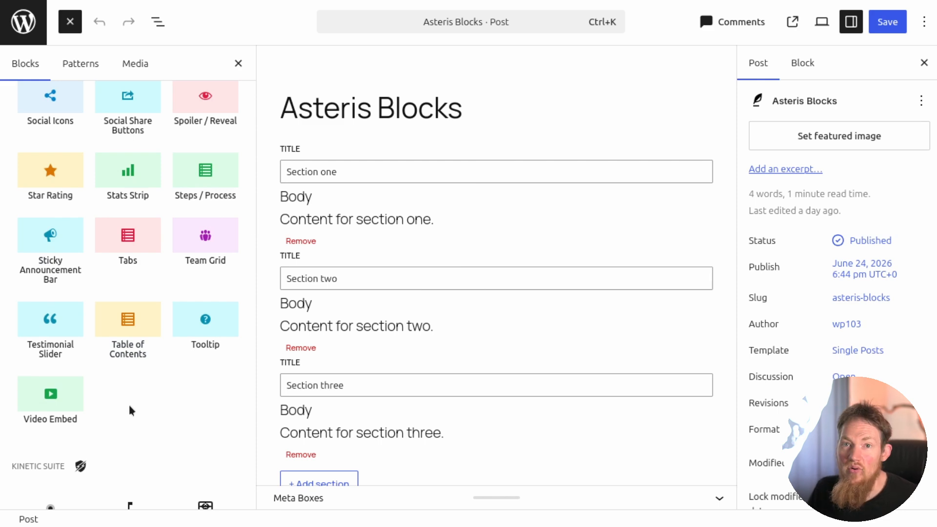
pyautogui.moveTo(49, 398)
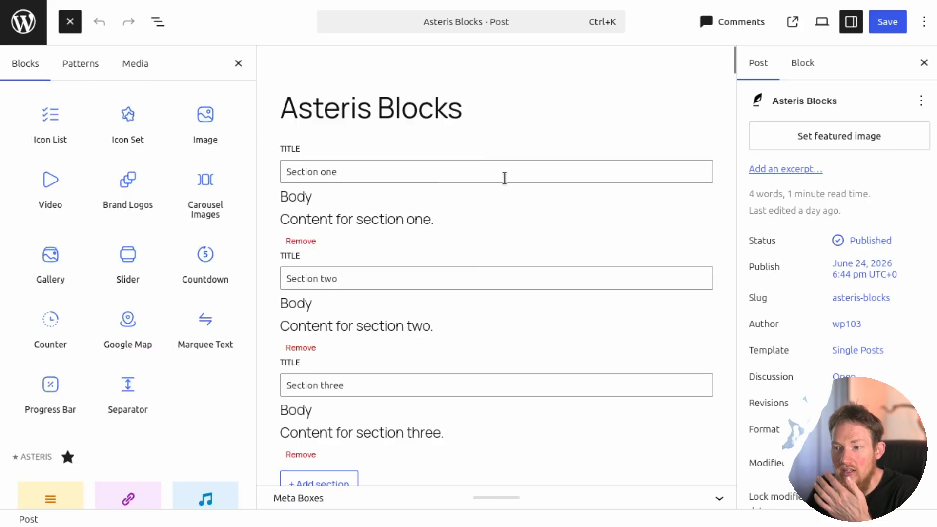
# Look over the accordion, anchor link and audio player blocks in the Asteris Blocks post.
pyautogui.scroll(-4, 505, 179)
pyautogui.scroll(-5, 505, 179)
pyautogui.scroll(8, 504, 178)
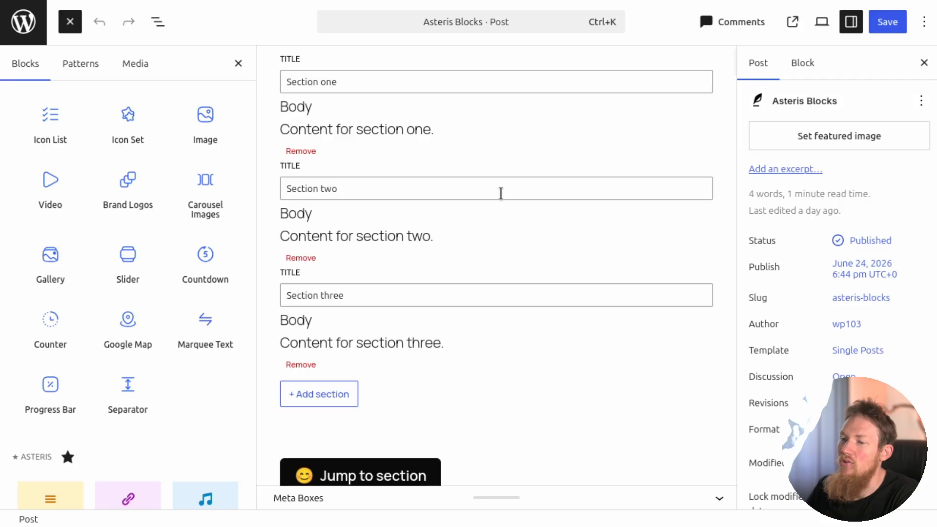
pyautogui.scroll(-4, 483, 220)
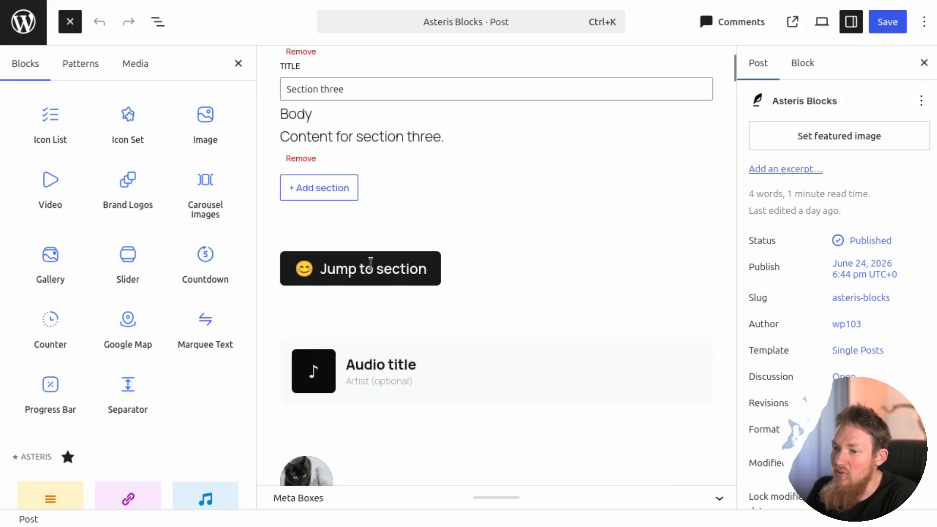
pyautogui.scroll(6, 372, 264)
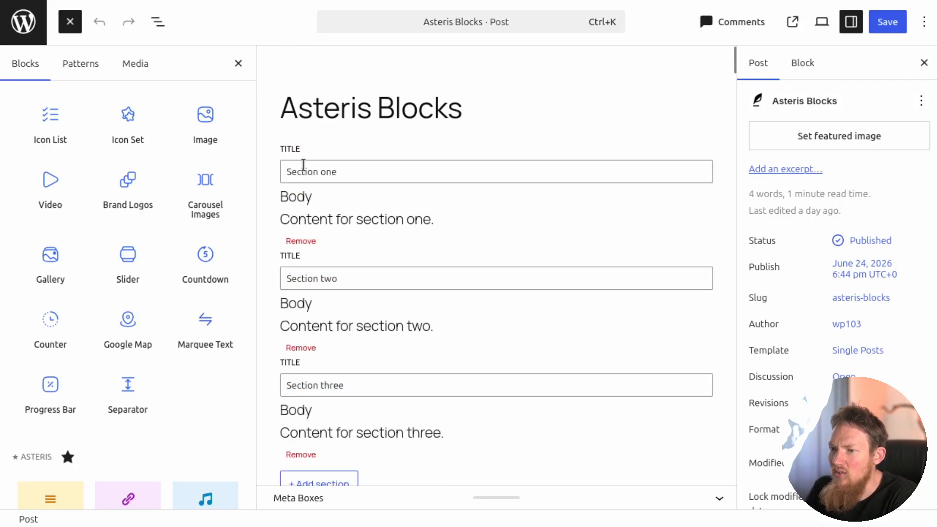
# Open the published Asteris Blocks post and try out its accordion sections.
pyautogui.click(781, 21)
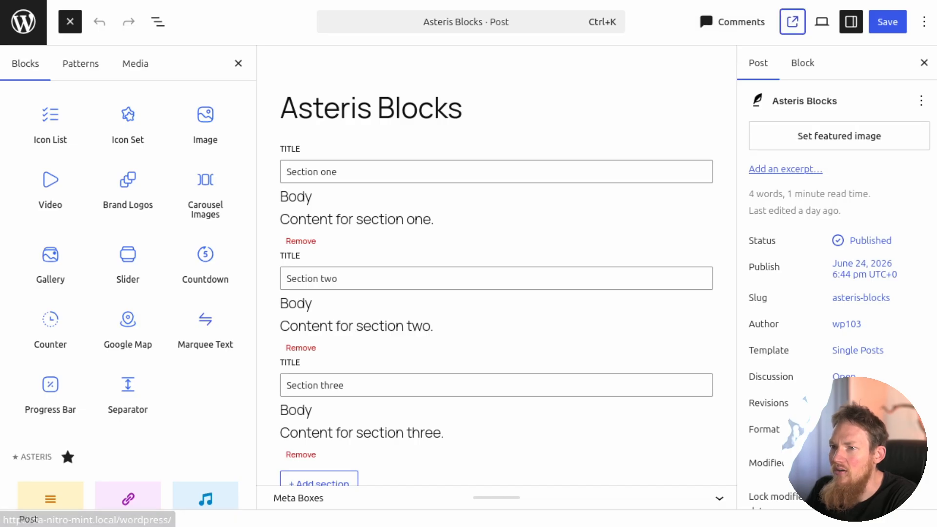
pyautogui.scroll(-10, 761, 239)
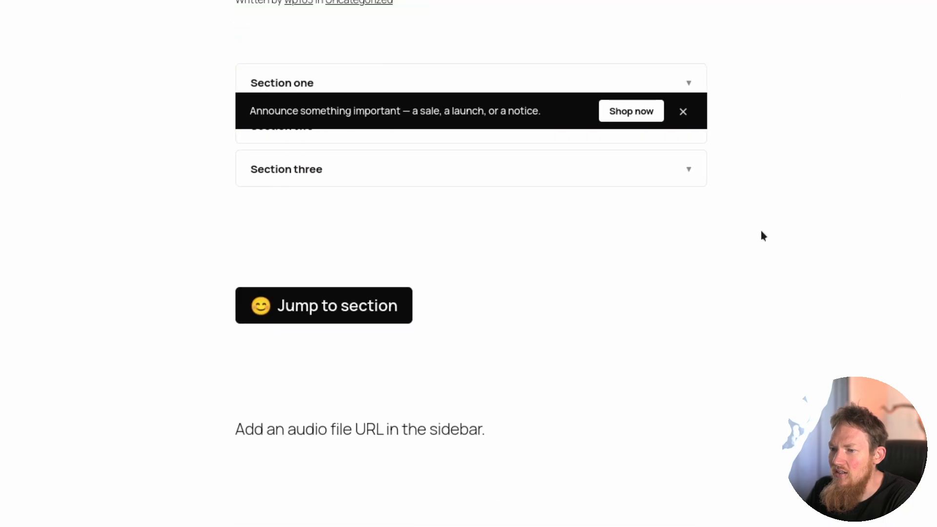
pyautogui.scroll(3, 759, 234)
pyautogui.click(359, 254)
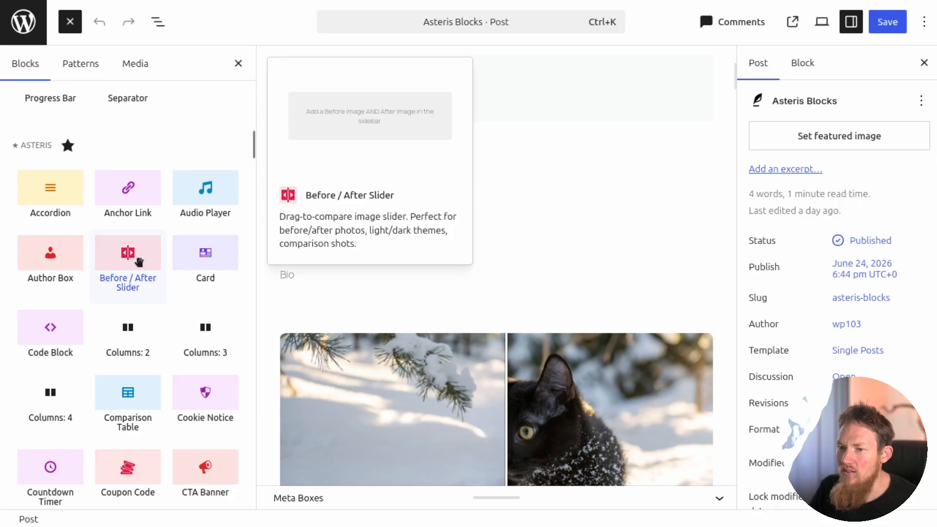
# Set the code block's language to Python and change it to CSS.
pyautogui.scroll(-5, 499, 241)
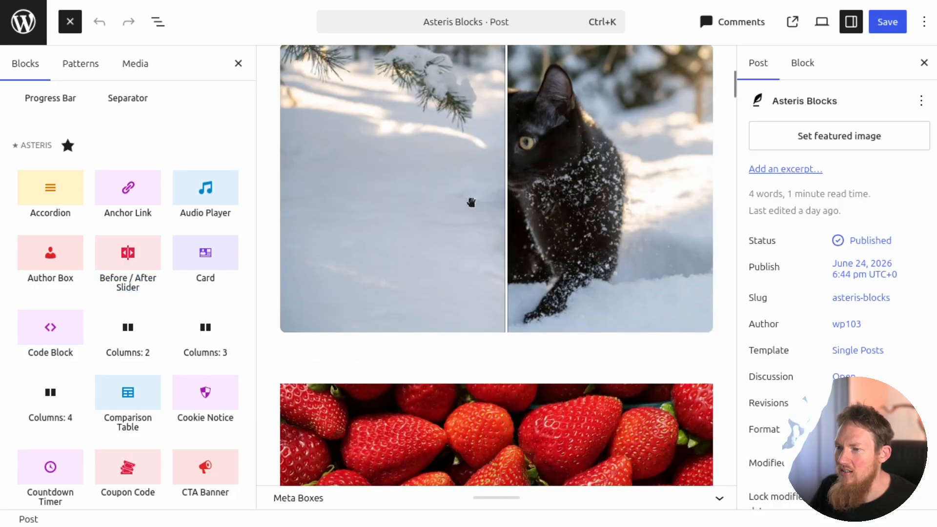
pyautogui.scroll(-5, 355, 205)
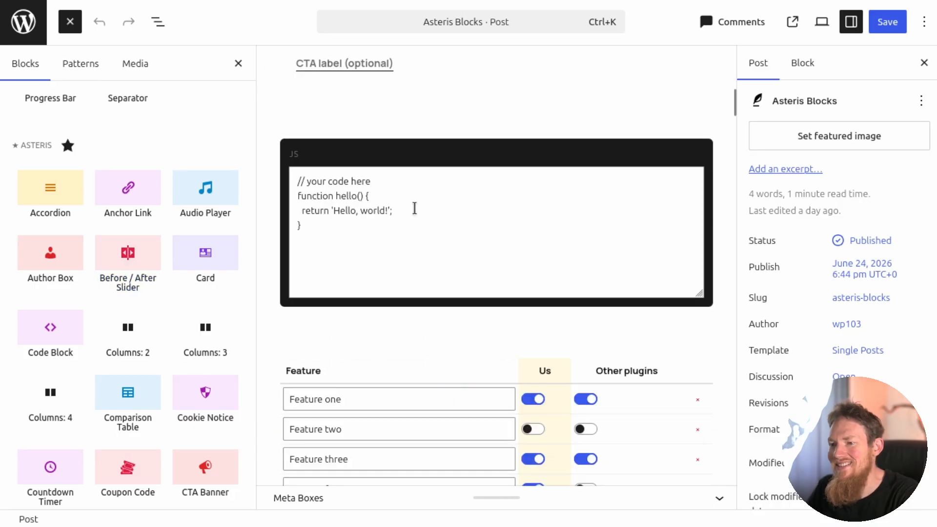
pyautogui.click(415, 211)
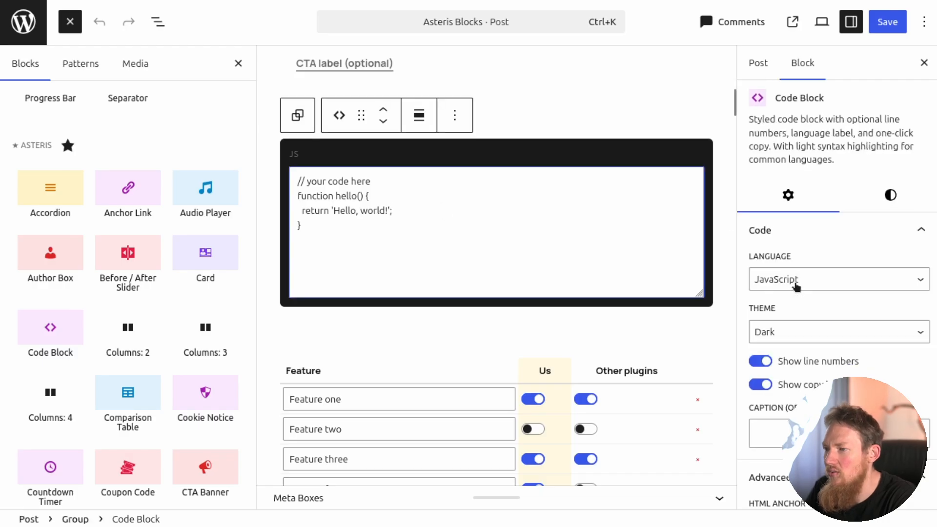
pyautogui.click(795, 285)
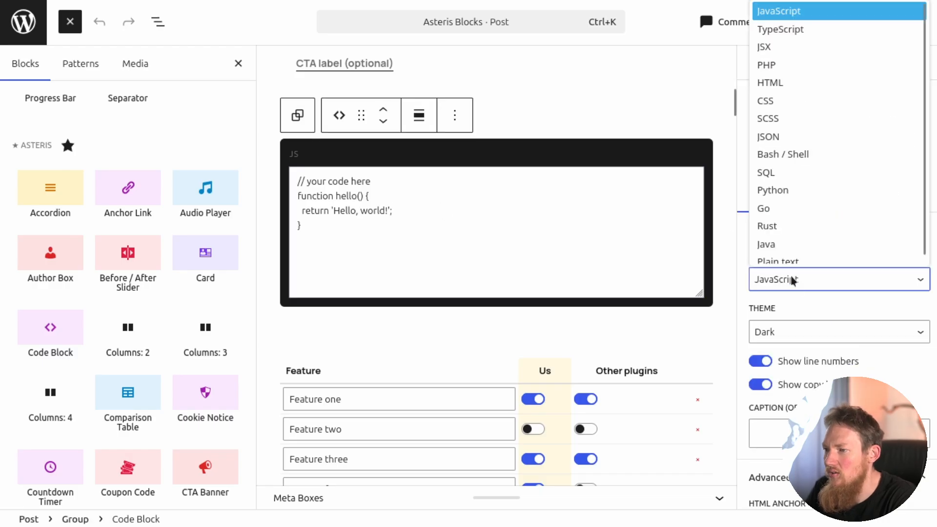
pyautogui.click(787, 183)
pyautogui.click(795, 283)
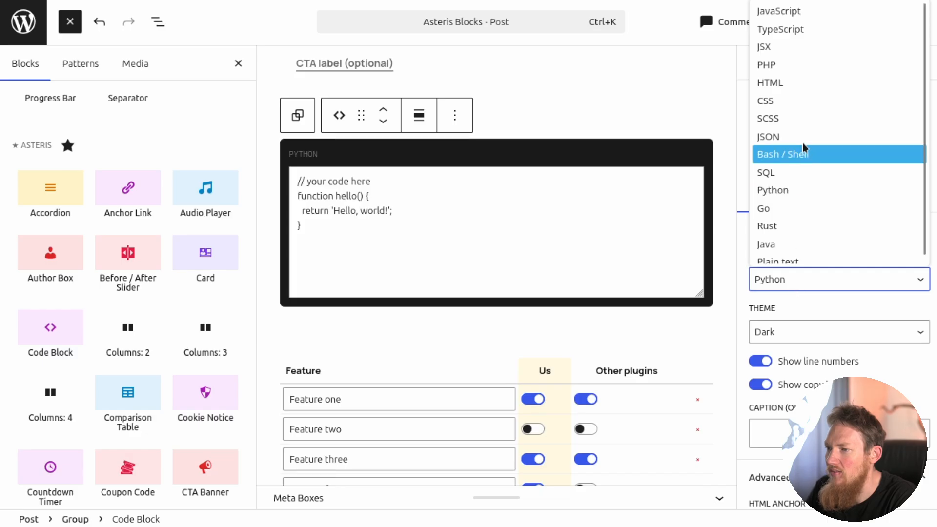
pyautogui.click(787, 101)
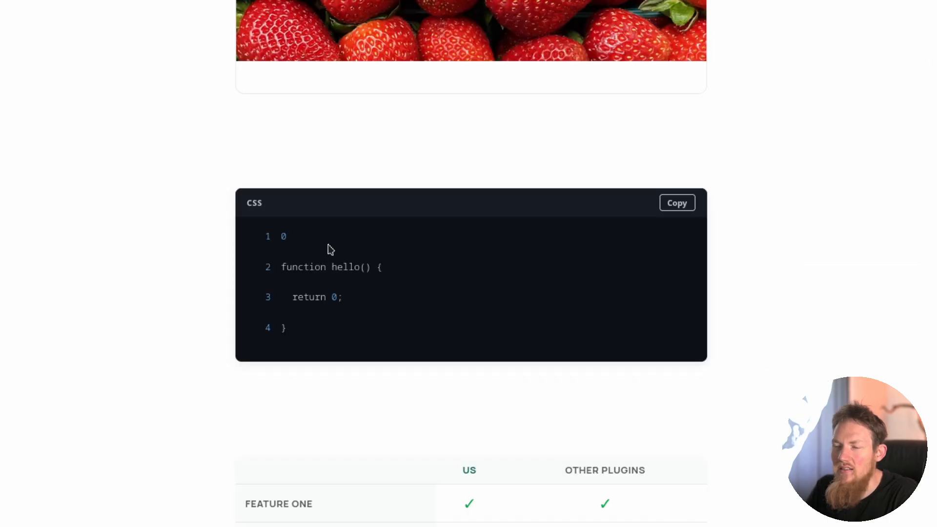
# Return to the editor and examine the comparison table, cookie notice, countdown timer and coupon code blocks.
pyautogui.hotkey('alt', 'Tab')
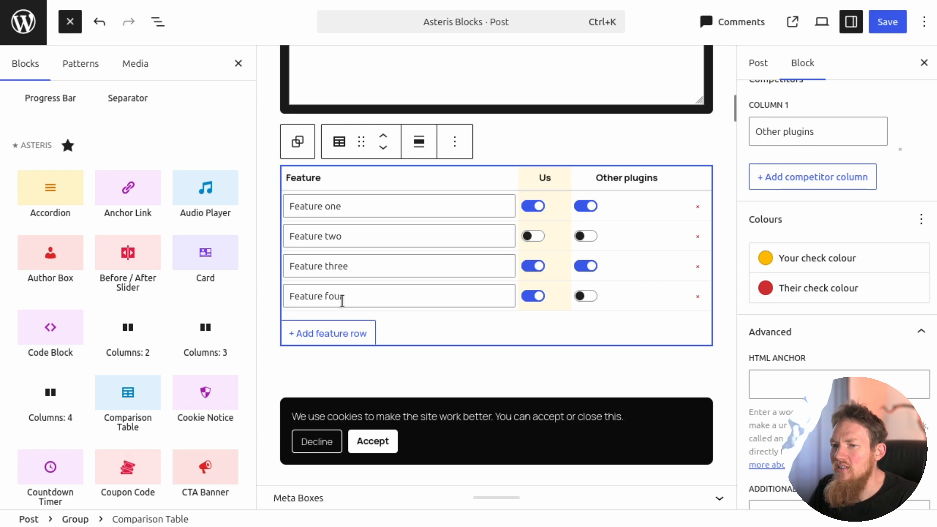
pyautogui.moveTo(158, 401)
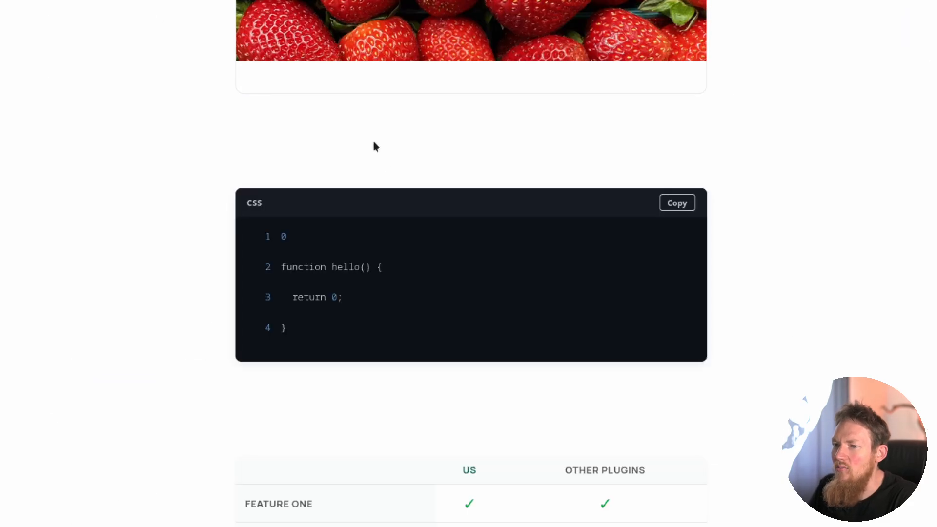
pyautogui.scroll(-6, 374, 142)
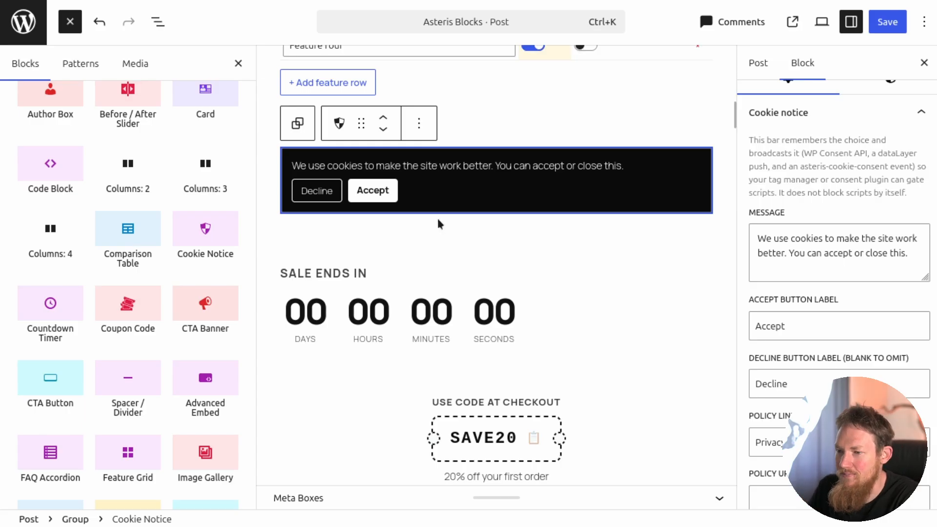
pyautogui.scroll(-1, 437, 222)
pyautogui.scroll(-2, 105, 309)
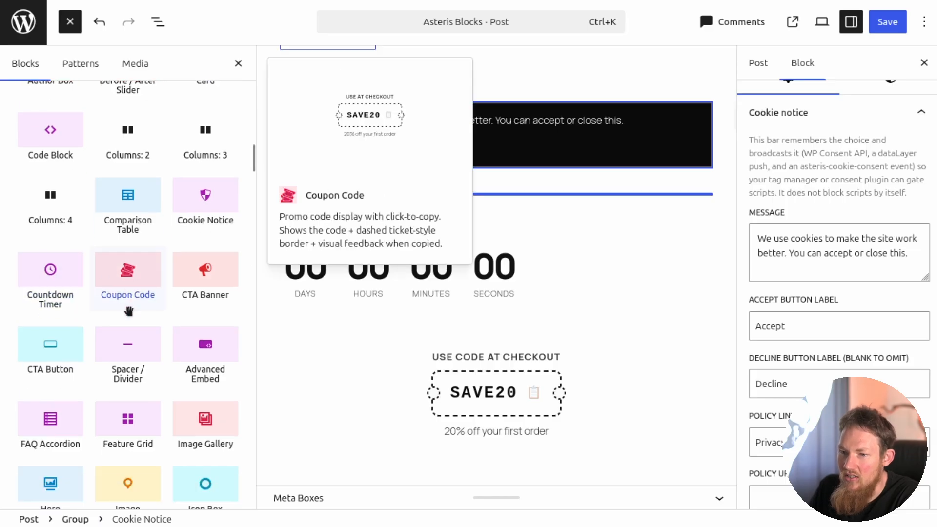
# Add the 😅 emoji as the icon of the CTA button block.
pyautogui.scroll(-5, 421, 324)
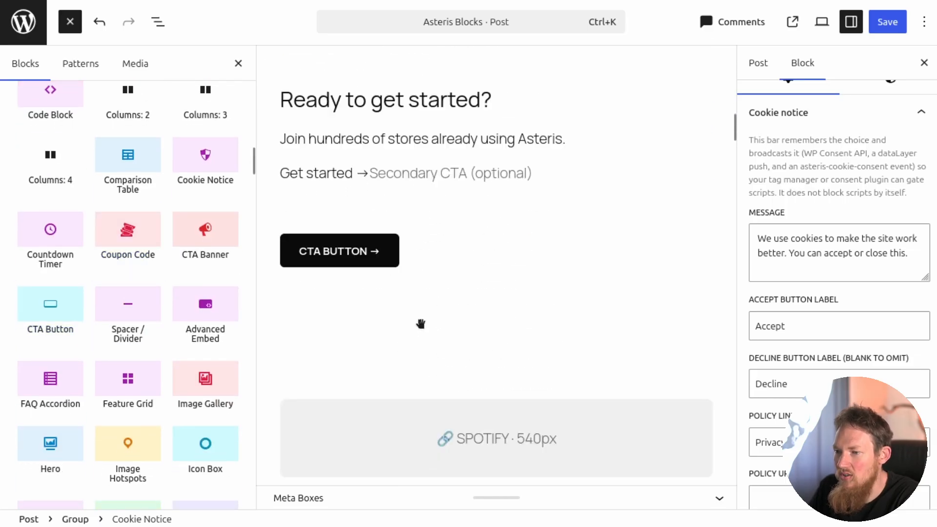
pyautogui.click(371, 245)
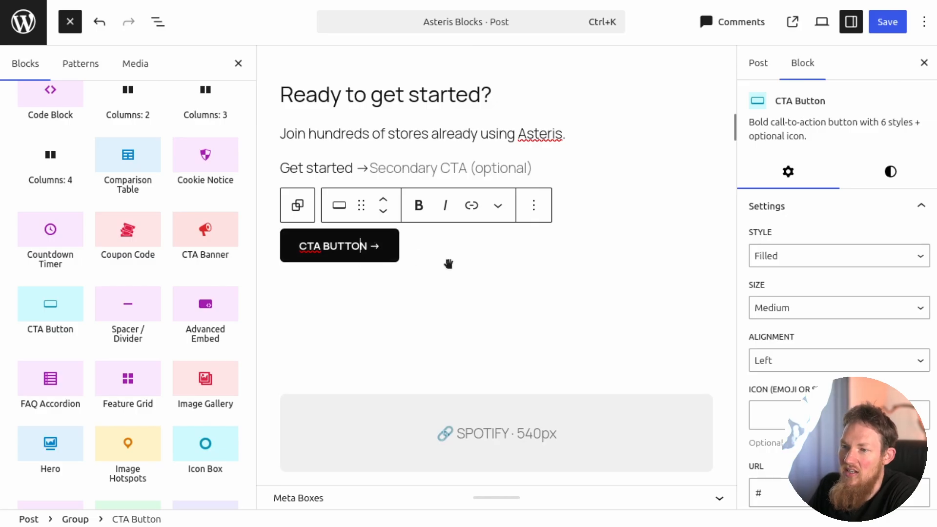
pyautogui.scroll(-1, 543, 308)
pyautogui.scroll(-1, 792, 318)
pyautogui.scroll(-3, 791, 318)
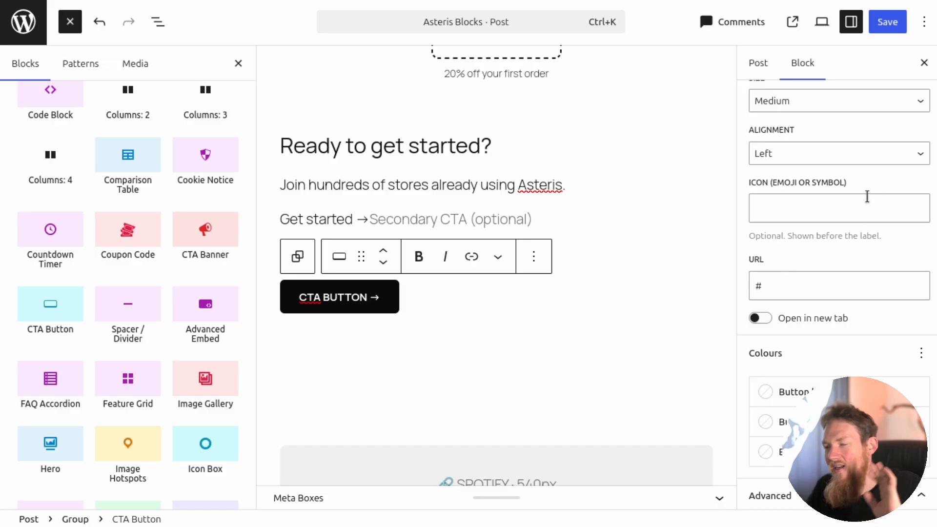
pyautogui.click(843, 205)
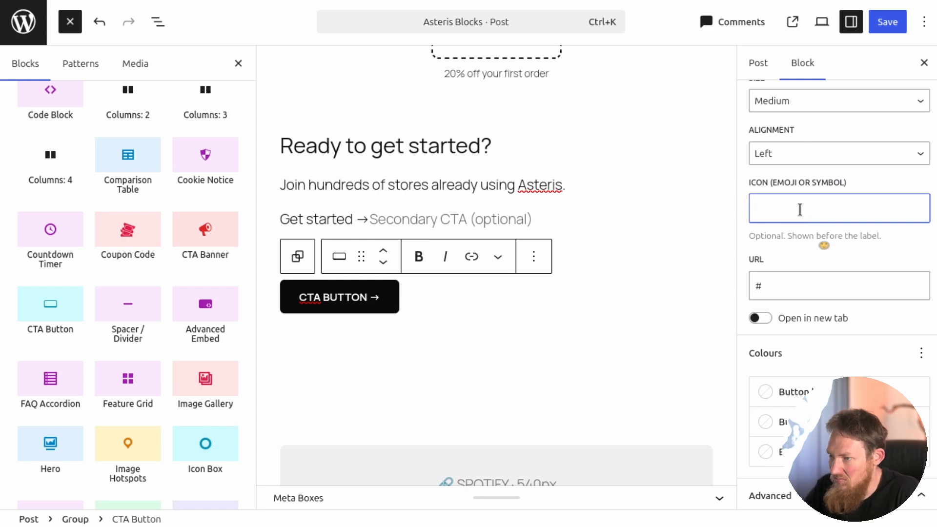
pyautogui.press('super+period')
pyautogui.click(788, 305)
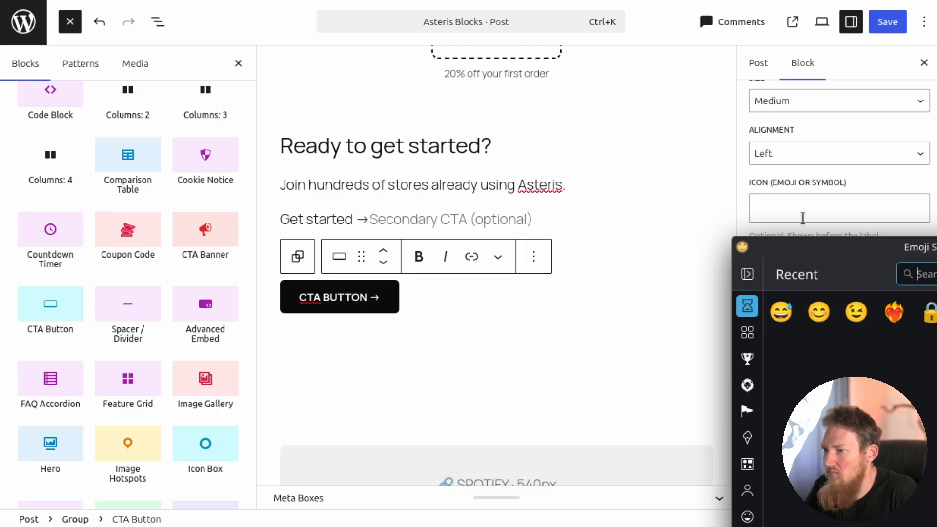
pyautogui.scroll(1, 801, 262)
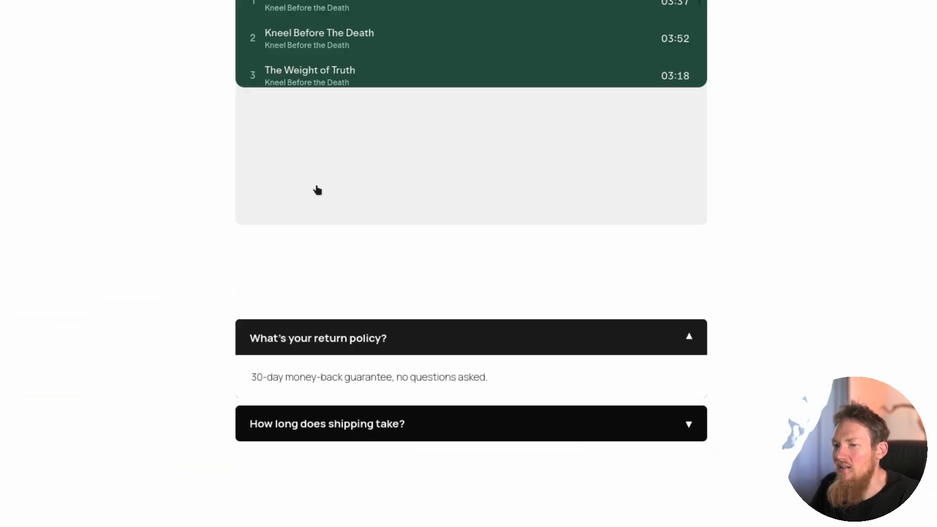
# View the Spotify embed, FAQ accordion, feature grid and image gallery blocks on the published Asteris Blocks post.
pyautogui.scroll(5, 330, 190)
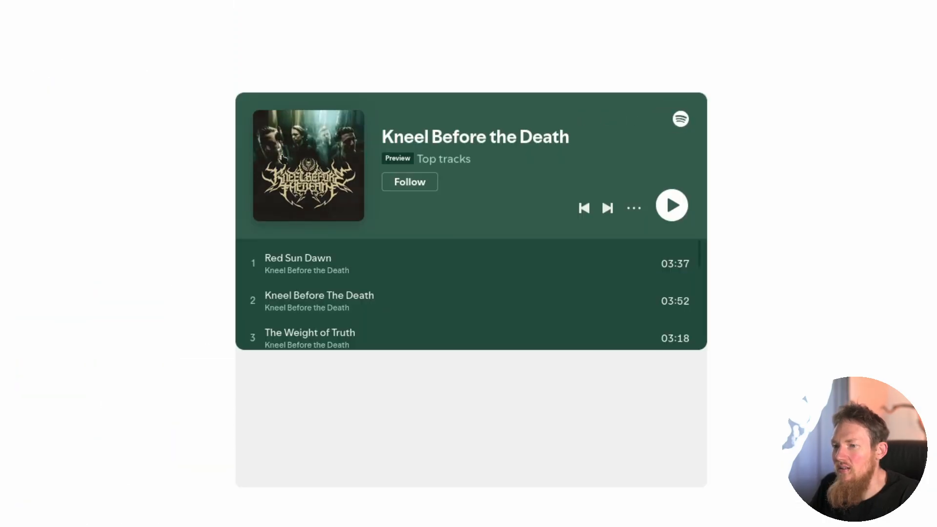
pyautogui.scroll(-6, 318, 212)
pyautogui.scroll(-7, 318, 210)
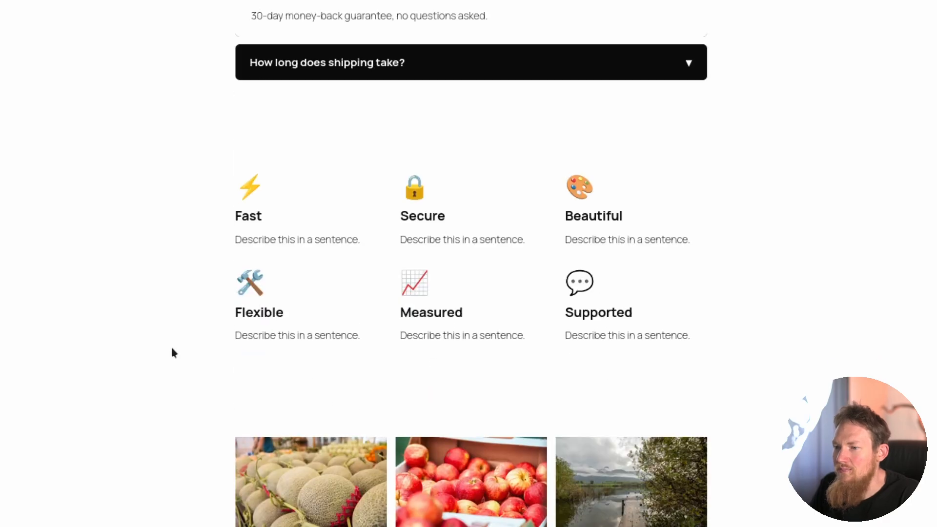
pyautogui.scroll(-8, 176, 339)
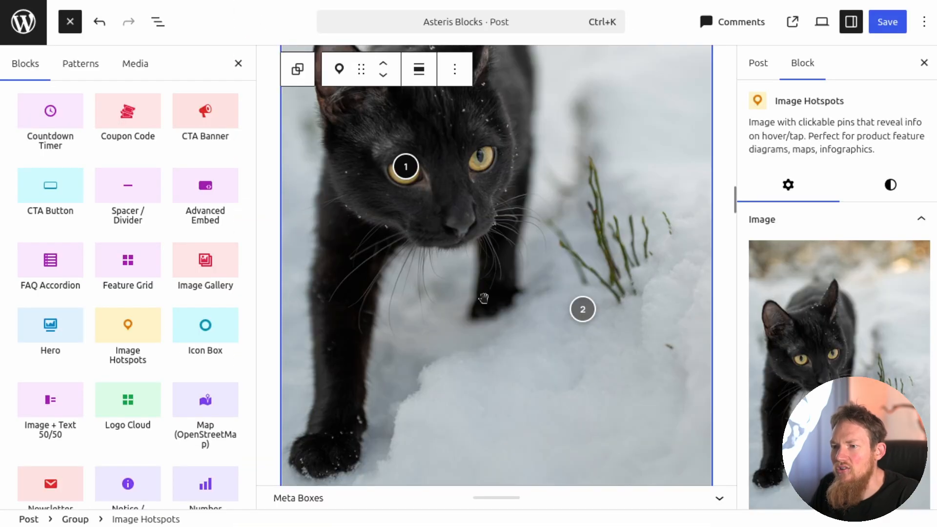
pyautogui.scroll(3, 483, 298)
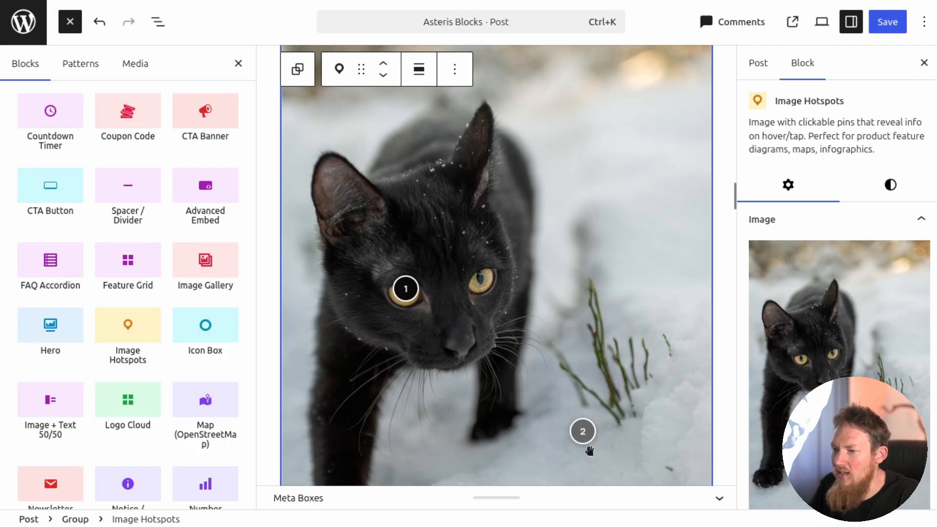
# Reposition pin #1 of the Image Hotspots block on the cat photo to X 23% and Y 40%.
pyautogui.scroll(-15, 774, 346)
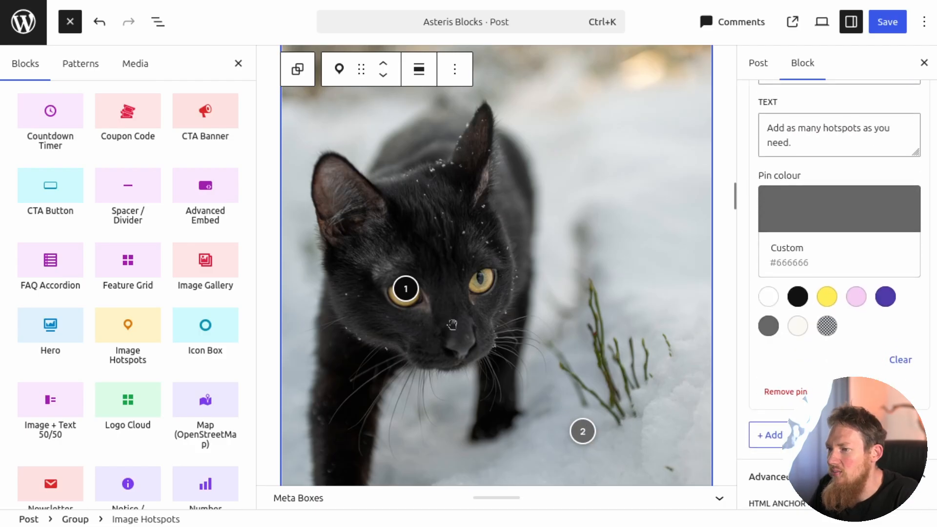
pyautogui.scroll(15, 797, 371)
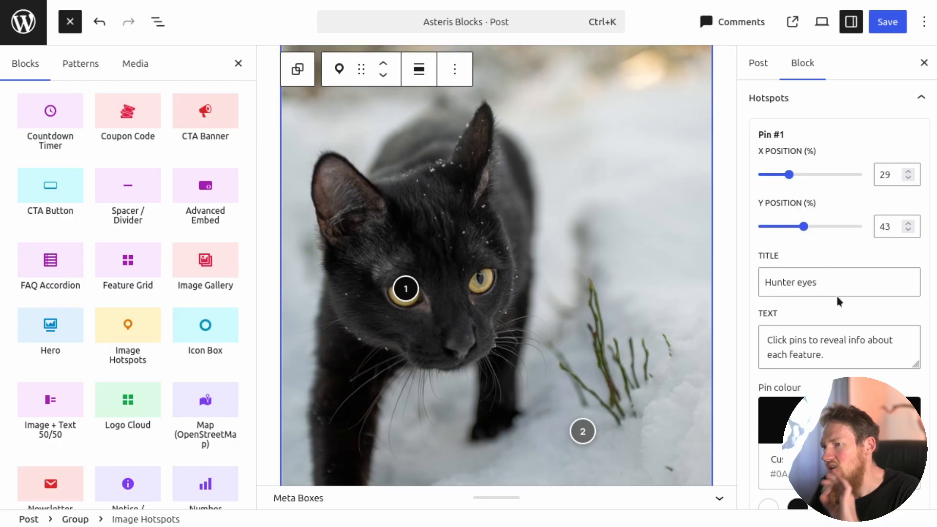
pyautogui.moveTo(790, 174); pyautogui.dragTo(784, 177)
pyautogui.moveTo(804, 228)
pyautogui.mouseDown()
pyautogui.moveTo(789, 227)
pyautogui.moveTo(800, 227)
pyautogui.mouseUp()
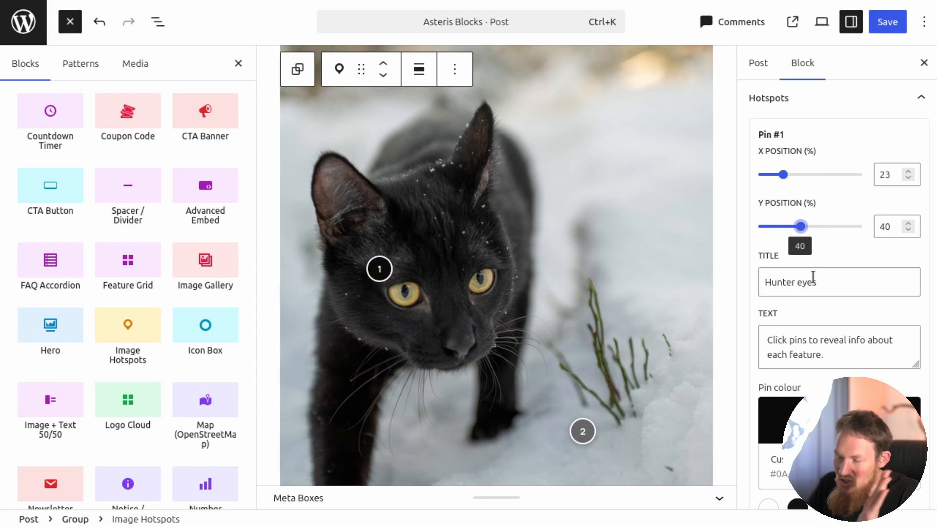
pyautogui.moveTo(384, 274); pyautogui.dragTo(390, 266)
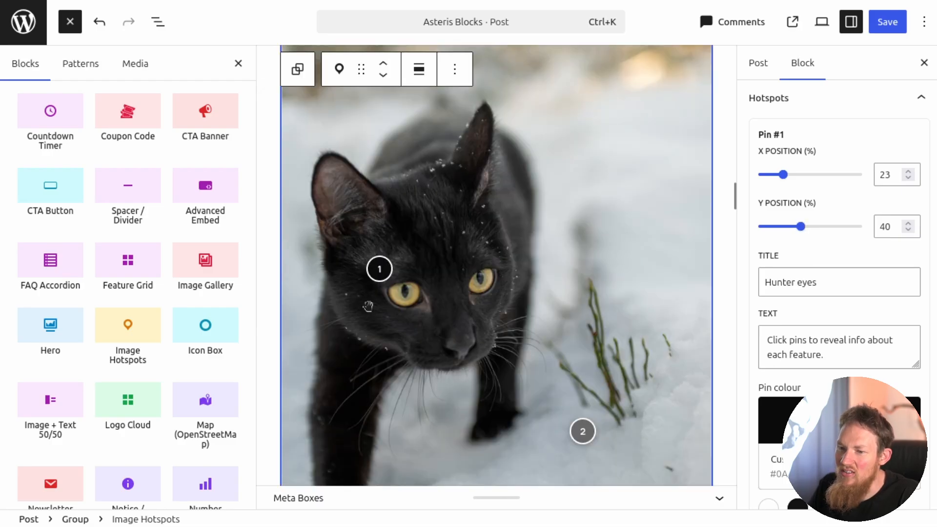
# Examine the icon box, pricing toggle and pricing table blocks, including the pricing table's tier fields and style options.
pyautogui.scroll(-8, 336, 331)
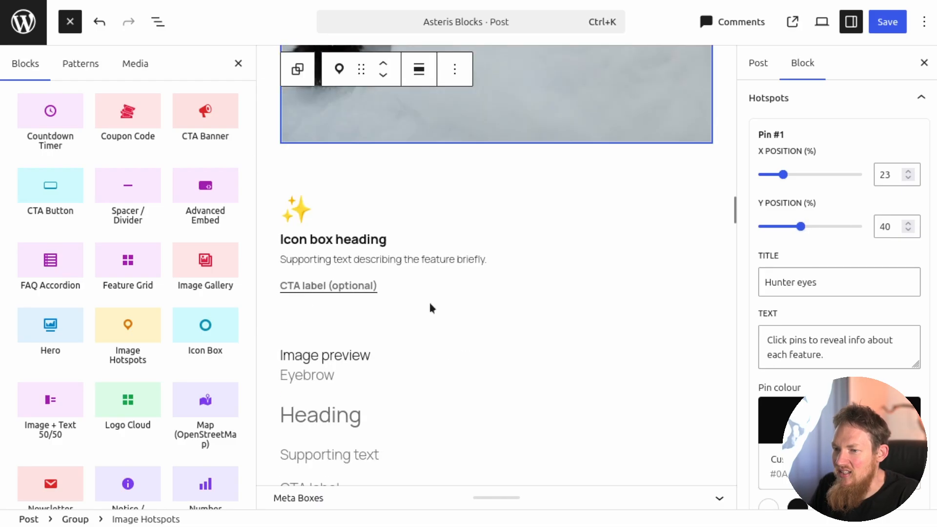
pyautogui.scroll(-5, 127, 292)
pyautogui.click(50, 252)
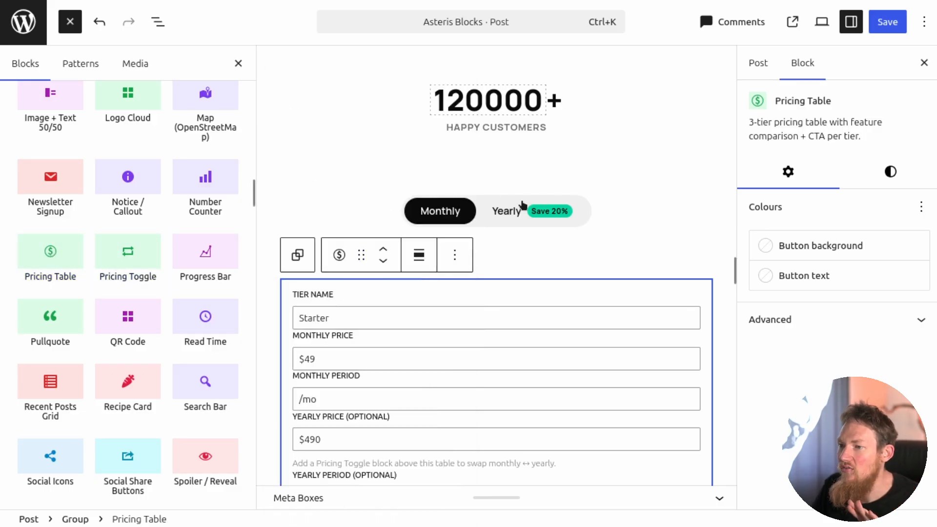
pyautogui.click(510, 222)
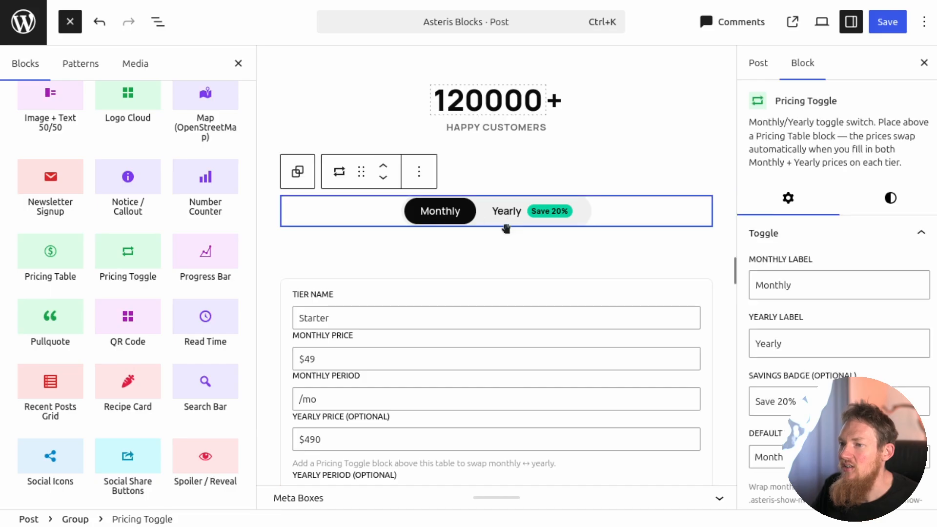
pyautogui.doubleClick(416, 315)
pyautogui.scroll(-5, 420, 268)
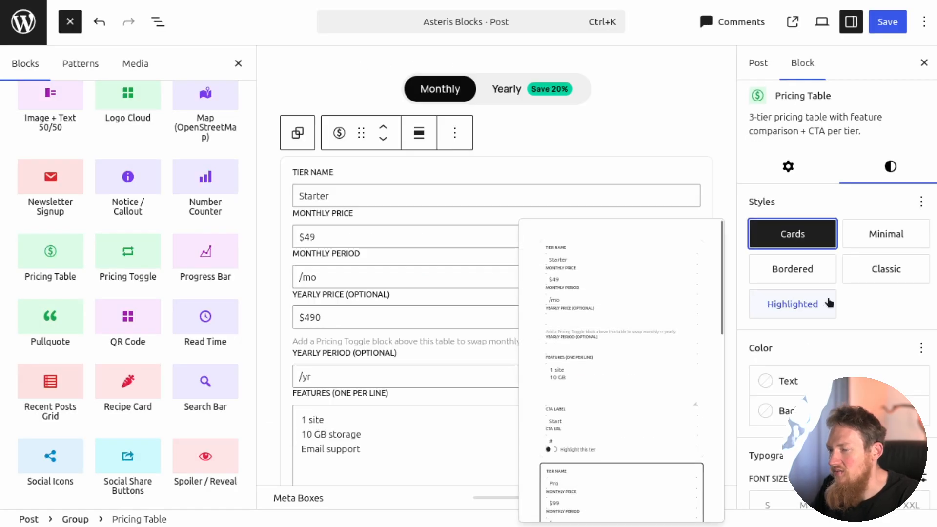
pyautogui.scroll(-4, 827, 295)
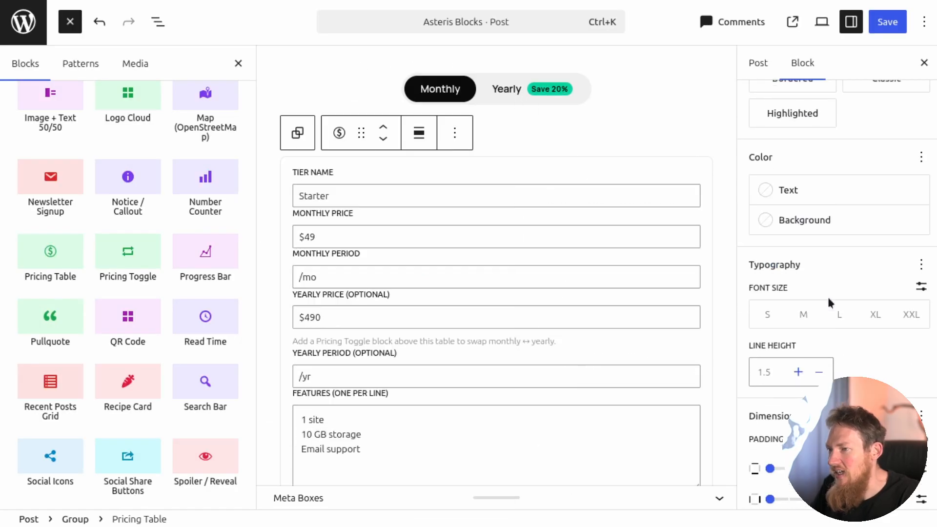
pyautogui.scroll(-1, 835, 299)
pyautogui.scroll(6, 842, 294)
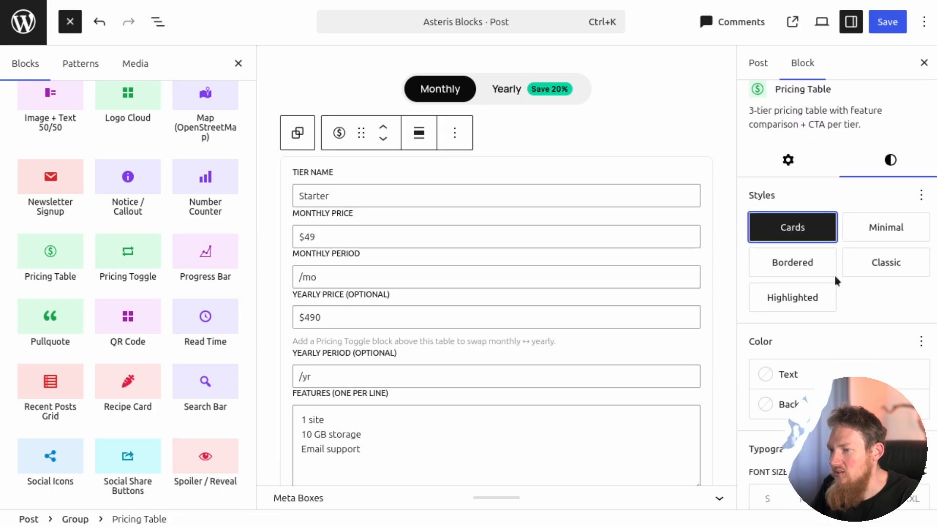
# Set the QR Code block's foreground to yellow Accent 1 and its background to black Contrast, and save the post.
pyautogui.scroll(-1, 835, 278)
pyautogui.scroll(-1, 364, 147)
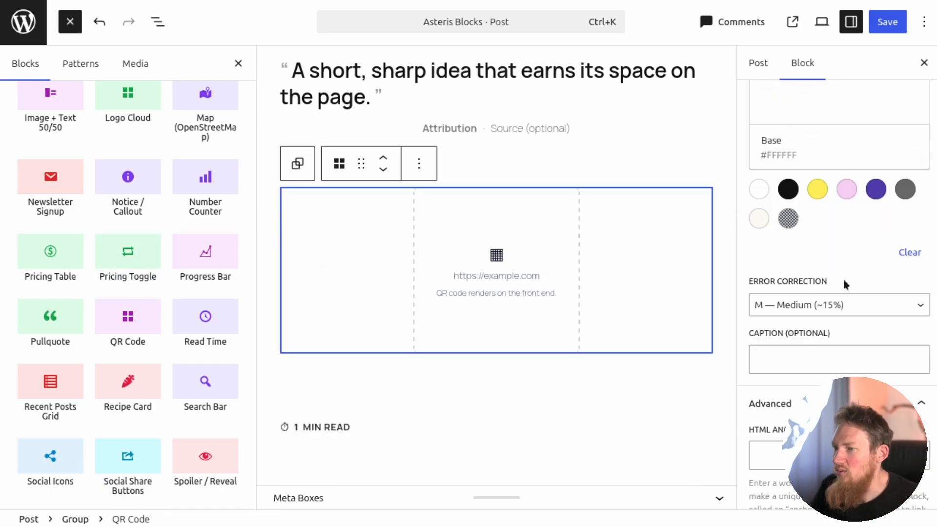
pyautogui.scroll(6, 843, 279)
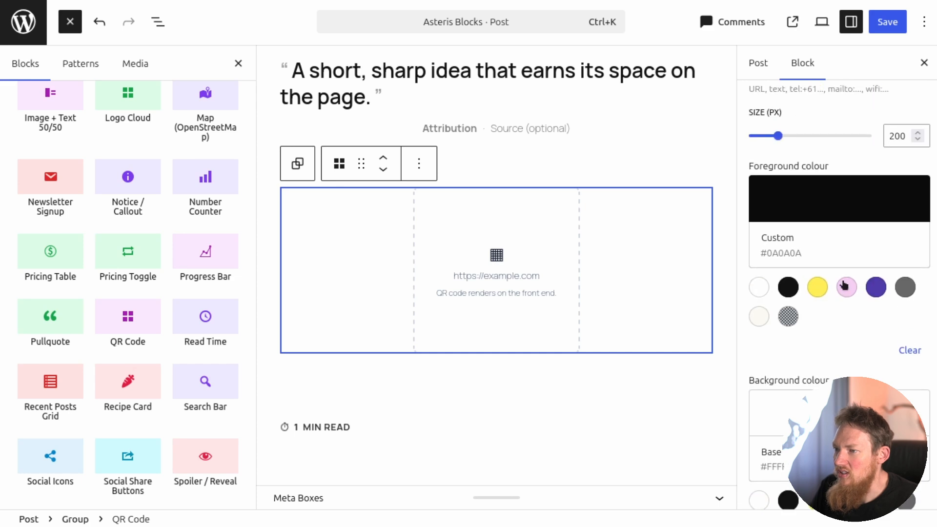
pyautogui.click(811, 194)
pyautogui.click(819, 289)
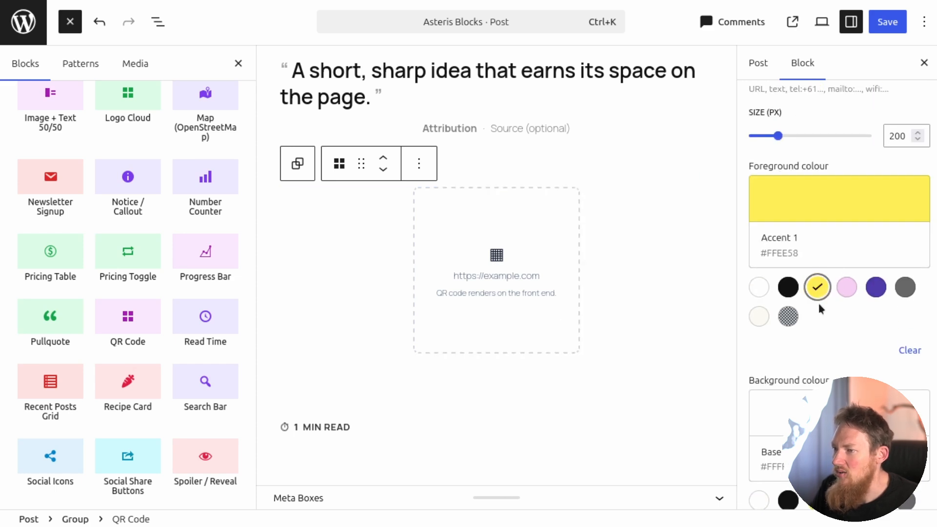
pyautogui.scroll(-2, 810, 333)
pyautogui.click(809, 330)
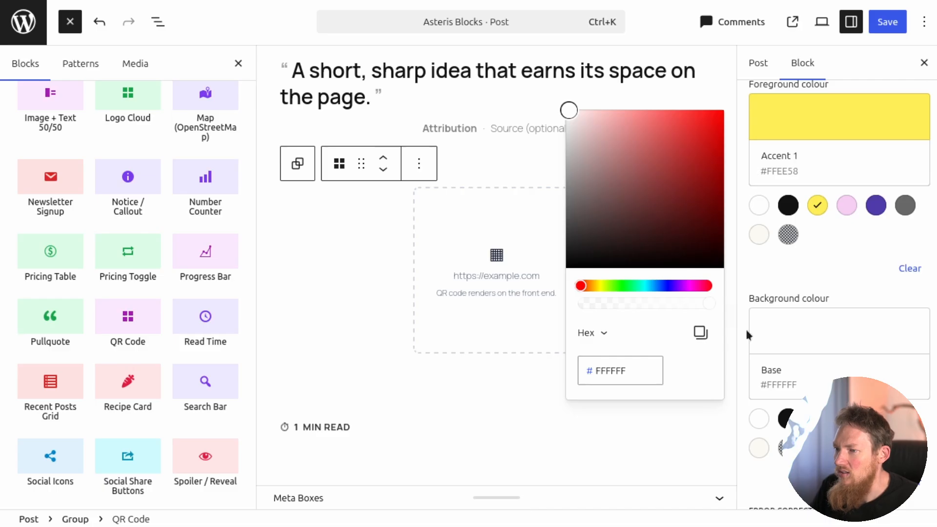
pyautogui.click(787, 419)
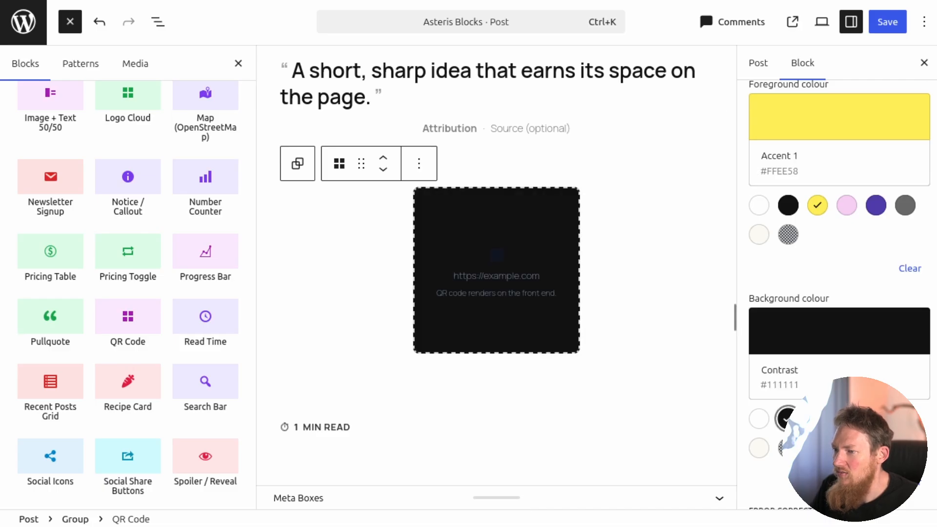
pyautogui.click(885, 26)
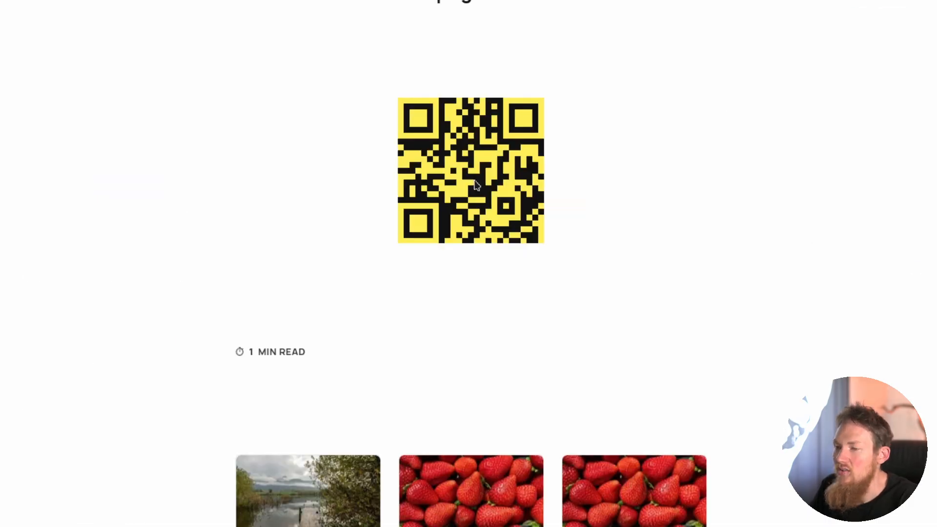
# Check the recoloured QR code on the published post, browse the remaining Asteris blocks and view the plugin's directory page.
pyautogui.scroll(-4, 469, 150)
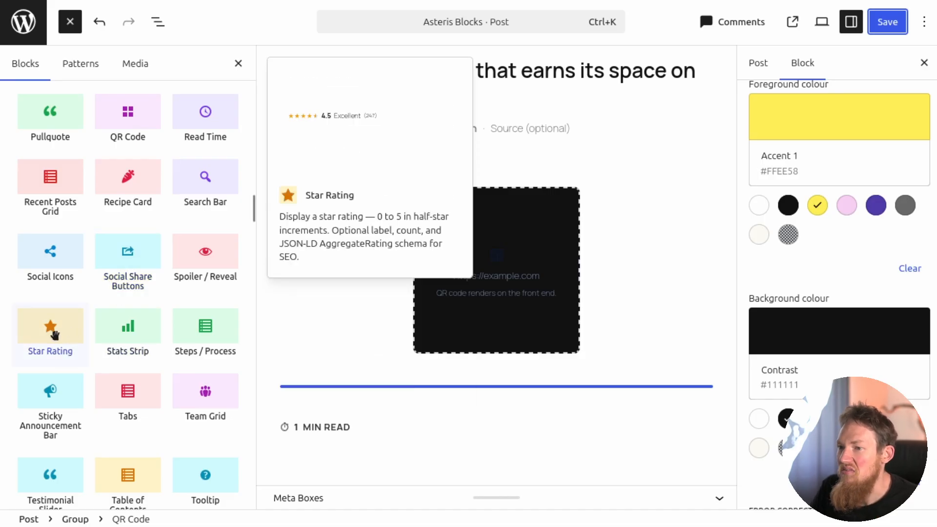
pyautogui.scroll(-3, 54, 335)
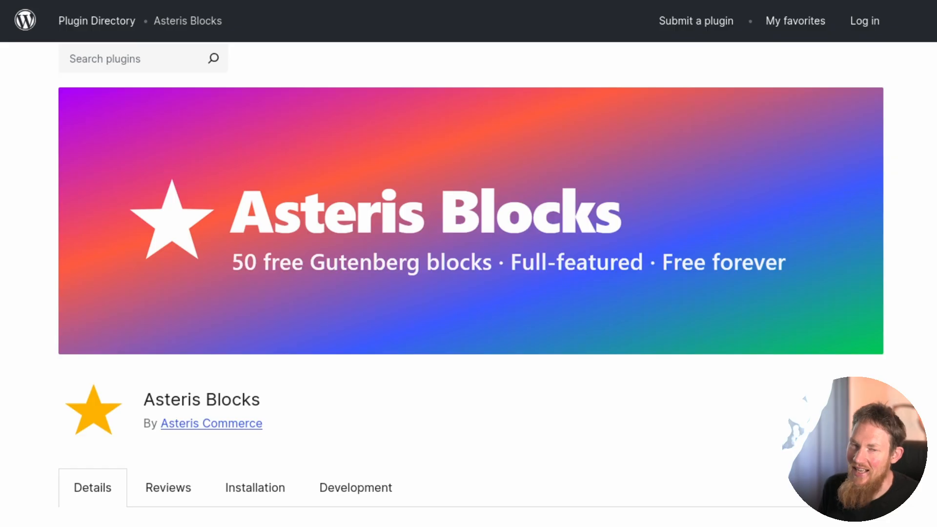
pyautogui.scroll(-2, 468, 244)
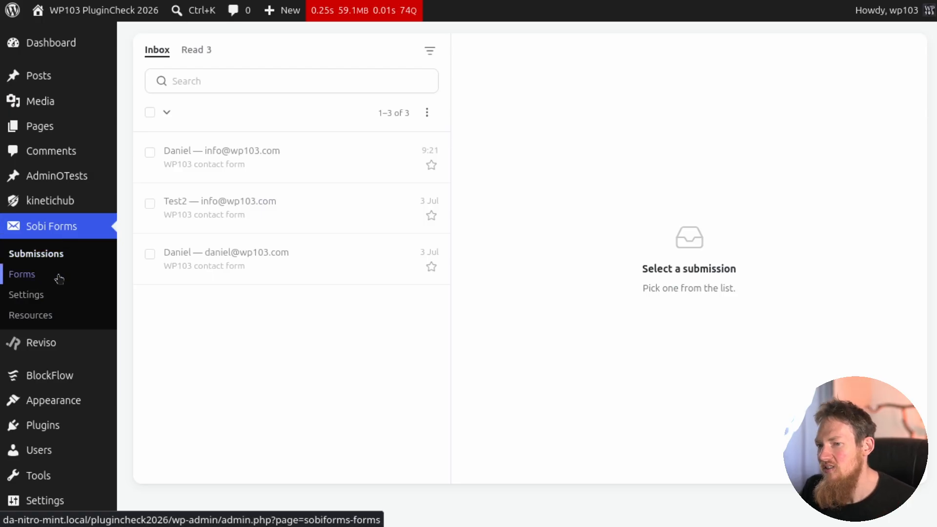
# Read the Sobi Forms usage resources on shortcodes, URL pre-fill, hidden fields and file uploads, and view the feedback options.
pyautogui.click(48, 321)
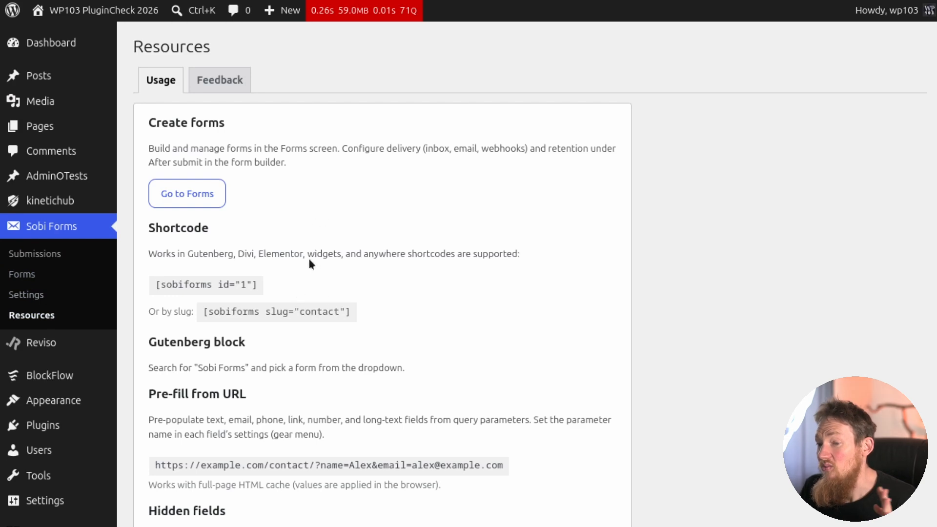
pyautogui.scroll(-4, 353, 294)
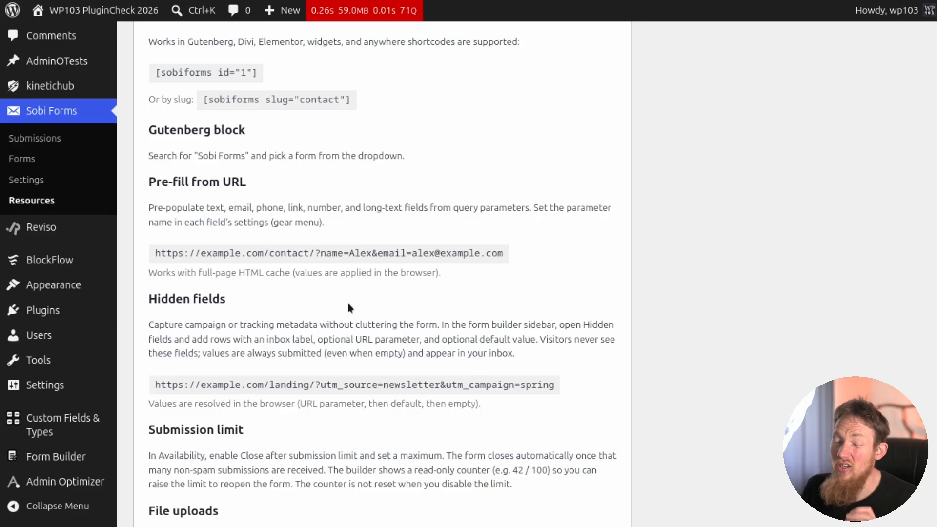
pyautogui.scroll(-5, 349, 304)
pyautogui.scroll(3, 349, 305)
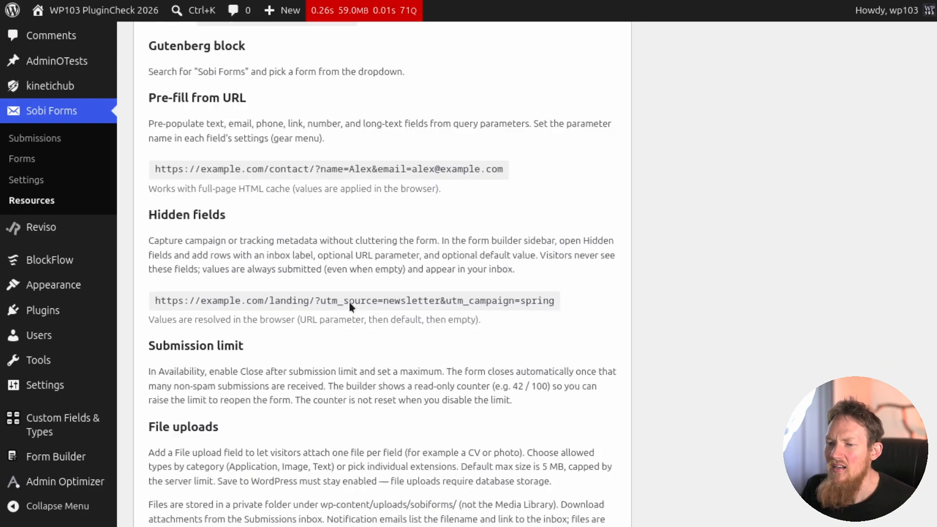
pyautogui.scroll(-4, 349, 301)
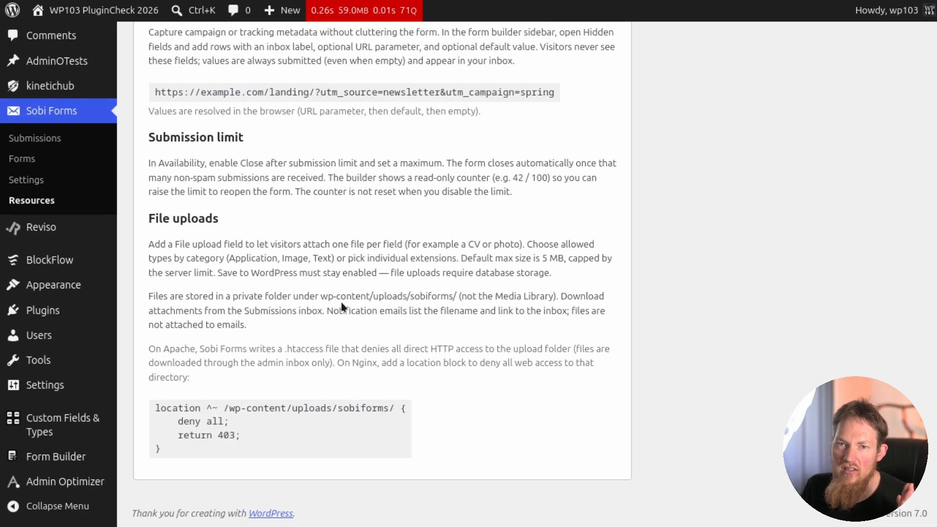
pyautogui.scroll(6, 344, 297)
pyautogui.click(217, 79)
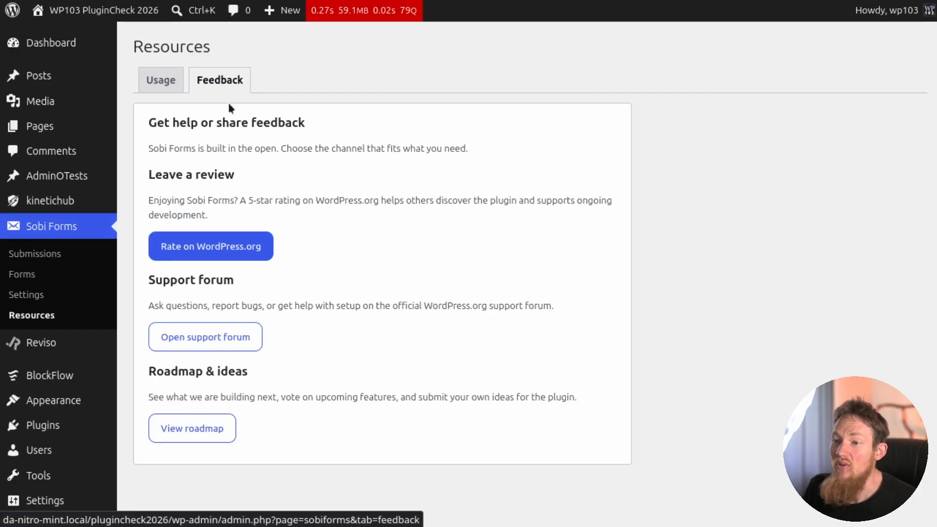
# Review the Sobi Forms spam protection settings and FAQ, and the SMTP email deliverability settings.
pyautogui.click(27, 295)
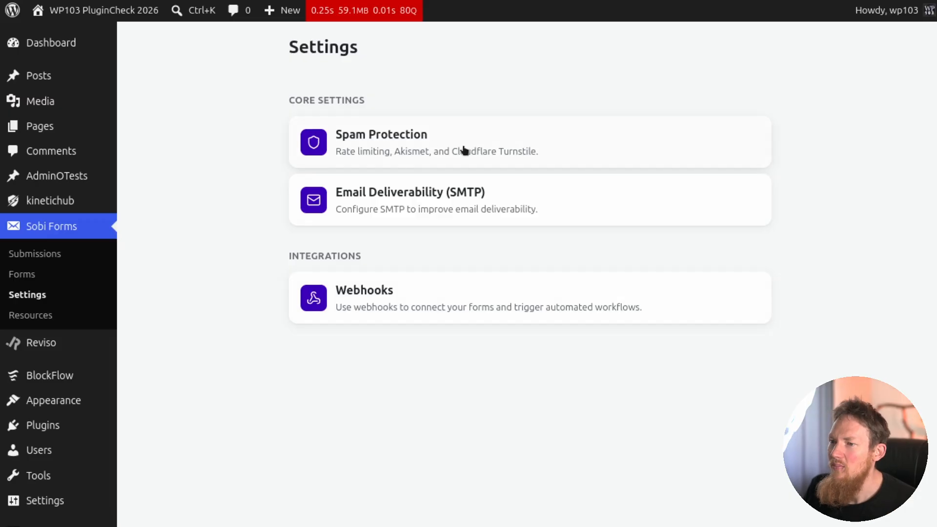
pyautogui.click(464, 150)
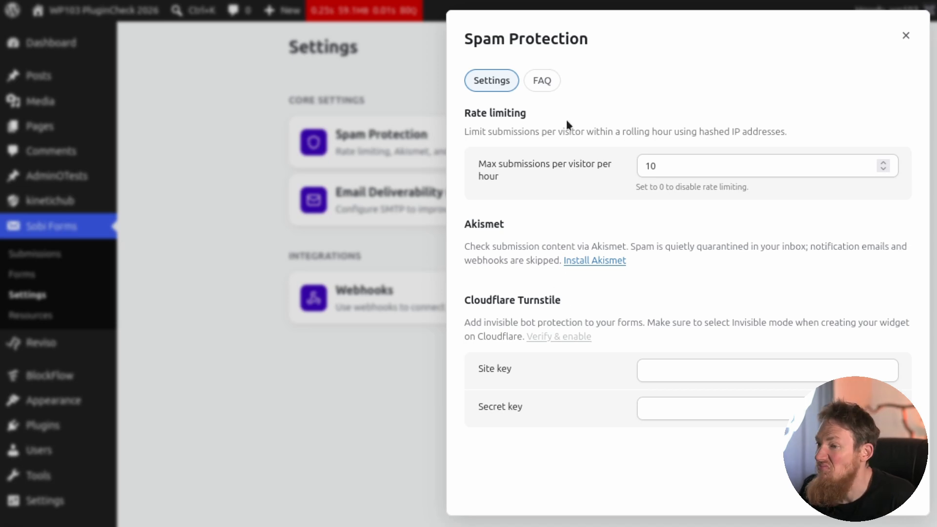
pyautogui.click(542, 83)
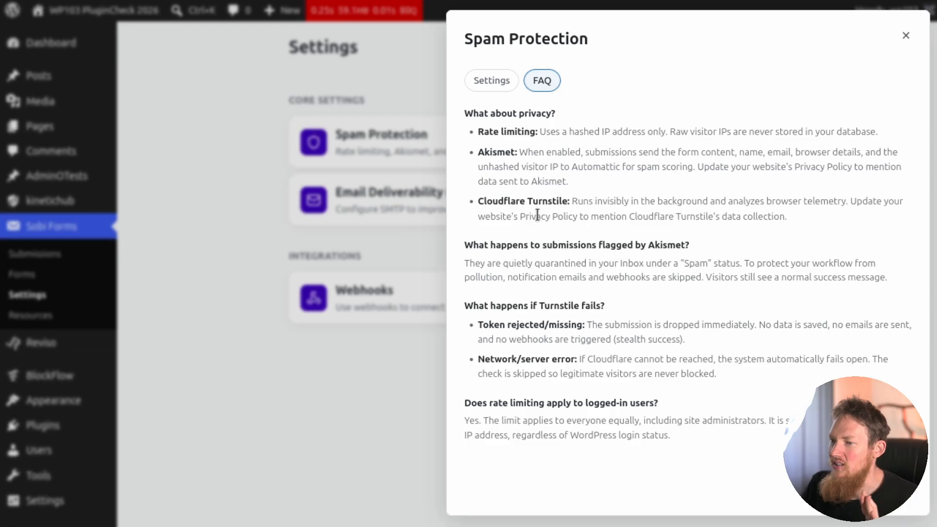
pyautogui.click(499, 83)
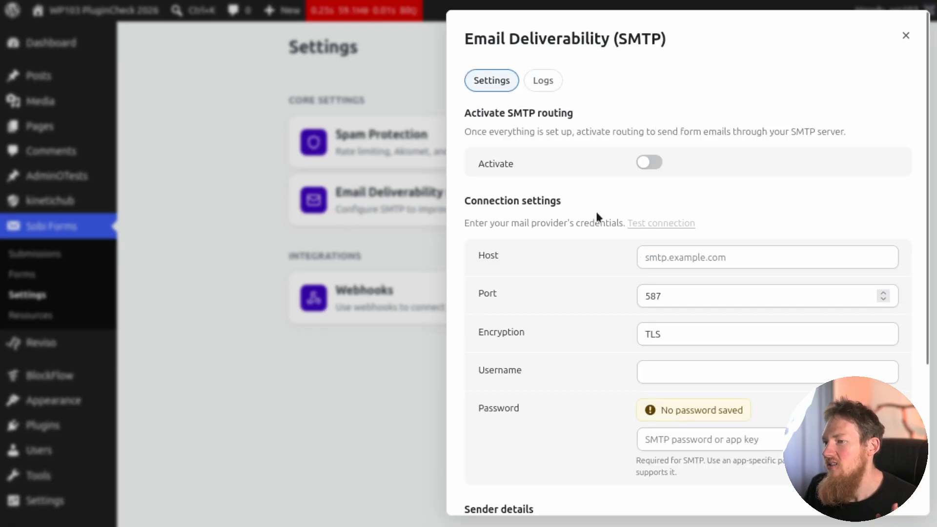
pyautogui.scroll(-3, 570, 177)
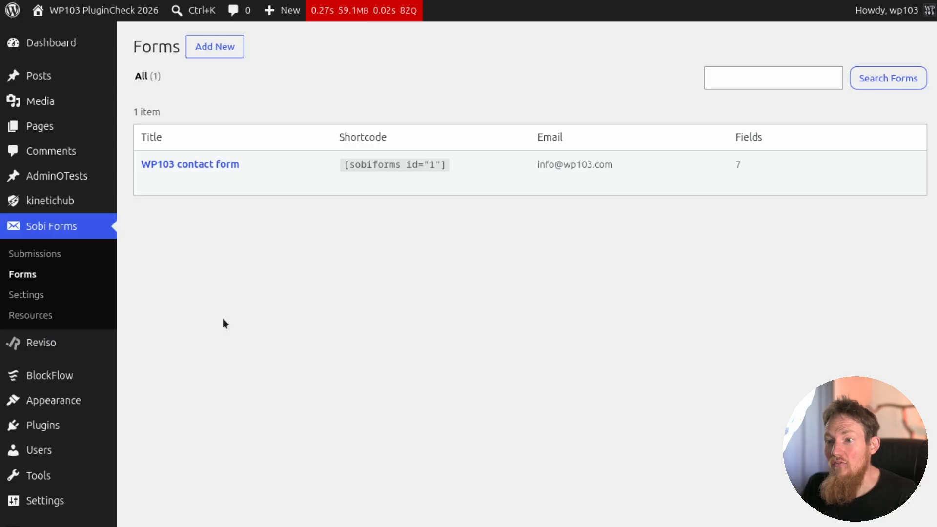
# Open the WP103 contact form from the Sobi Forms list in the form builder.
pyautogui.moveTo(197, 173)
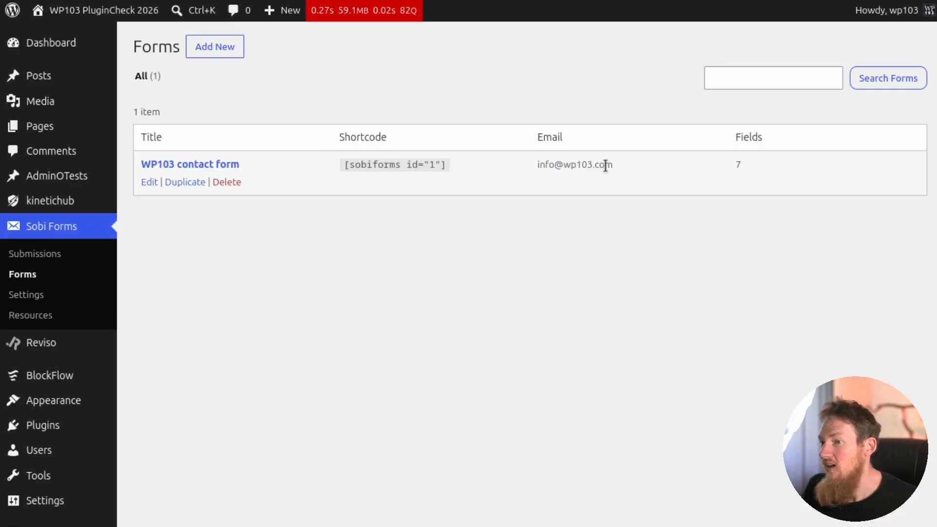
pyautogui.click(214, 166)
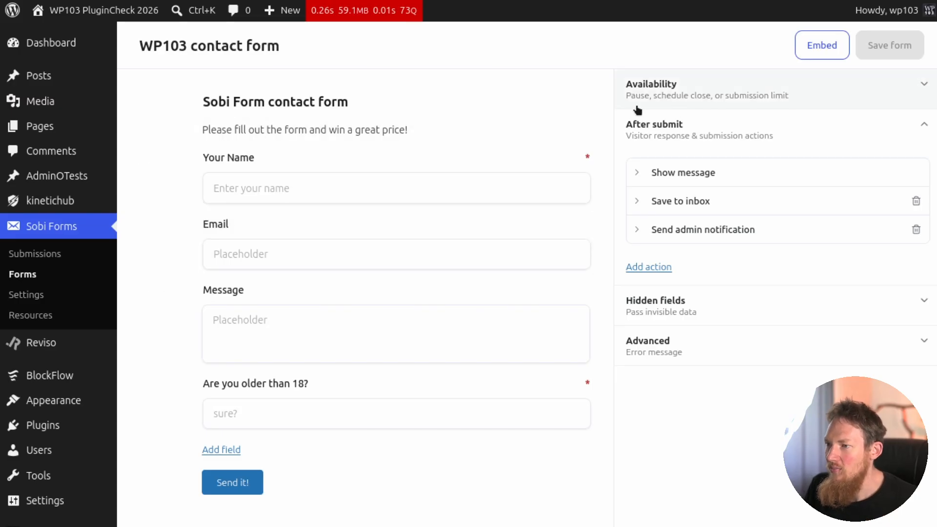
# Enable a submission limit of 100 in the contact form's availability settings.
pyautogui.click(759, 101)
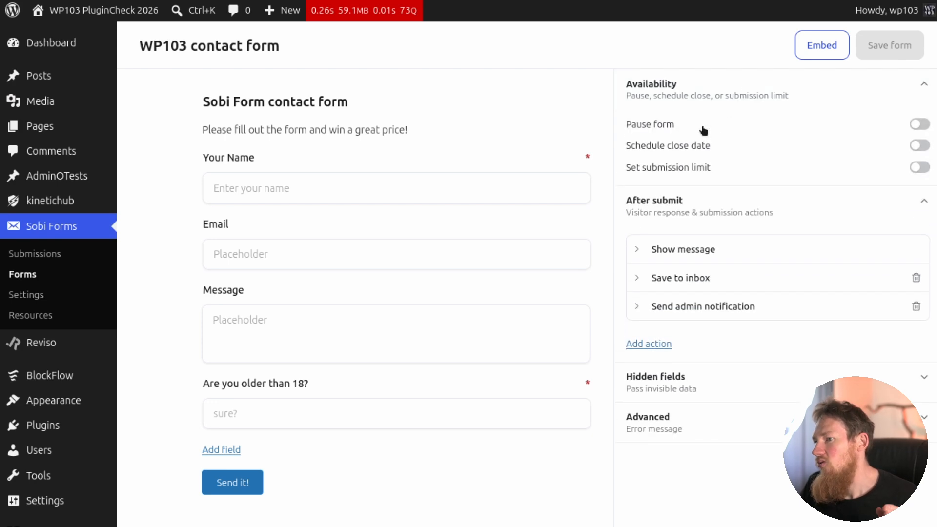
pyautogui.click(695, 171)
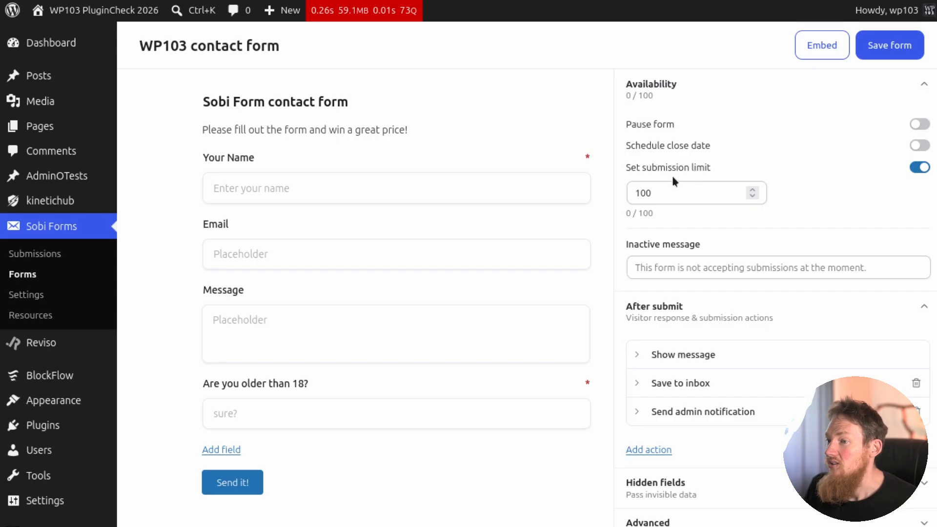
# Expand the existing after-submit actions and enable auto-deletion of old inbox submissions after 90 days.
pyautogui.scroll(-3, 711, 299)
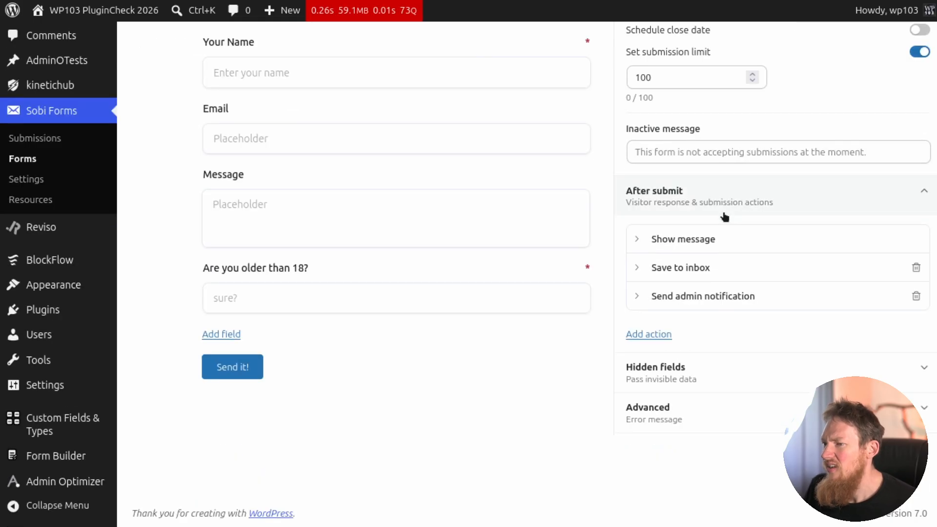
pyautogui.click(694, 240)
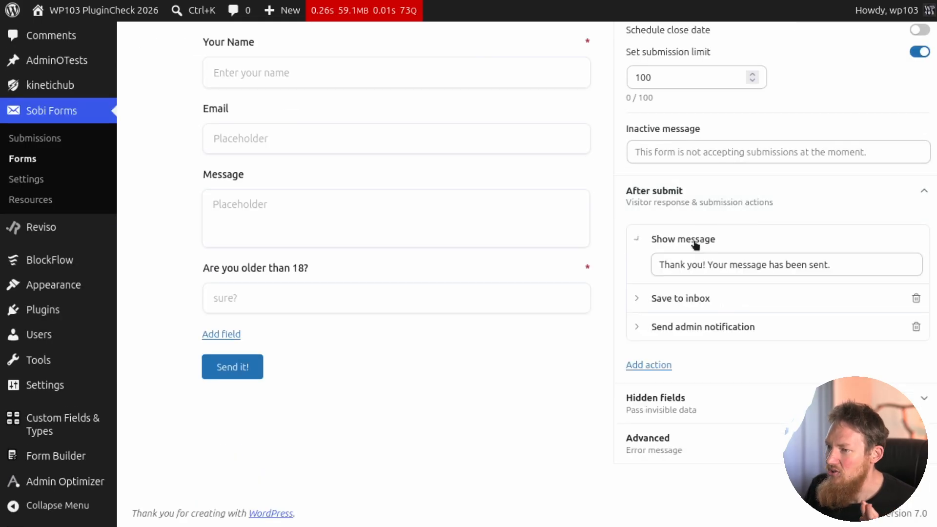
pyautogui.click(677, 295)
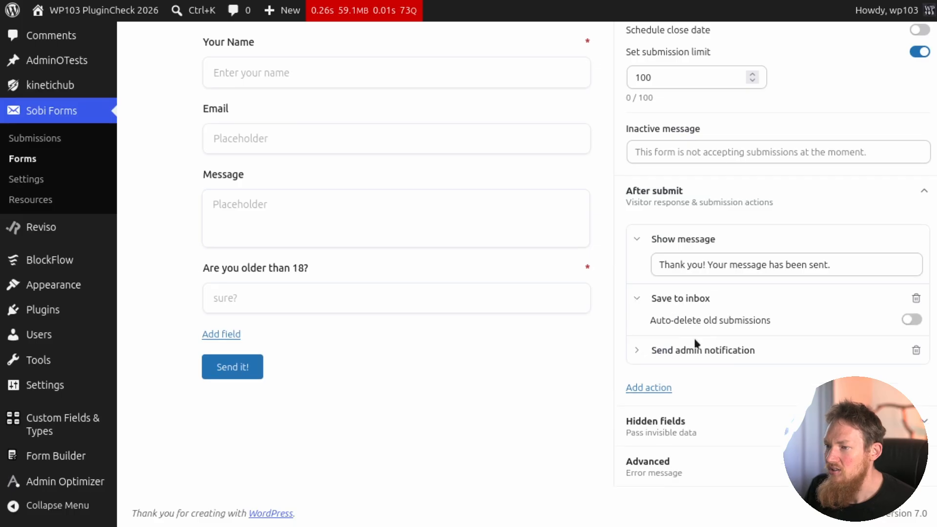
pyautogui.click(697, 350)
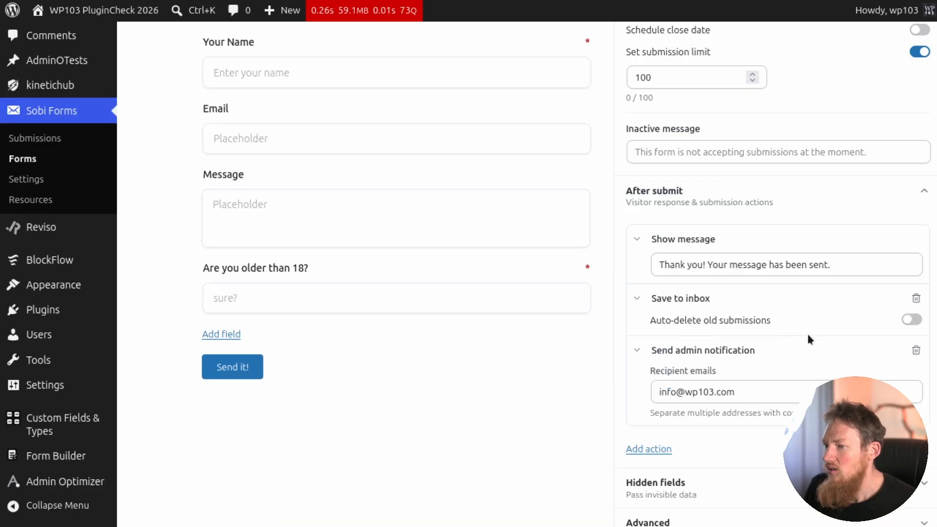
pyautogui.click(911, 321)
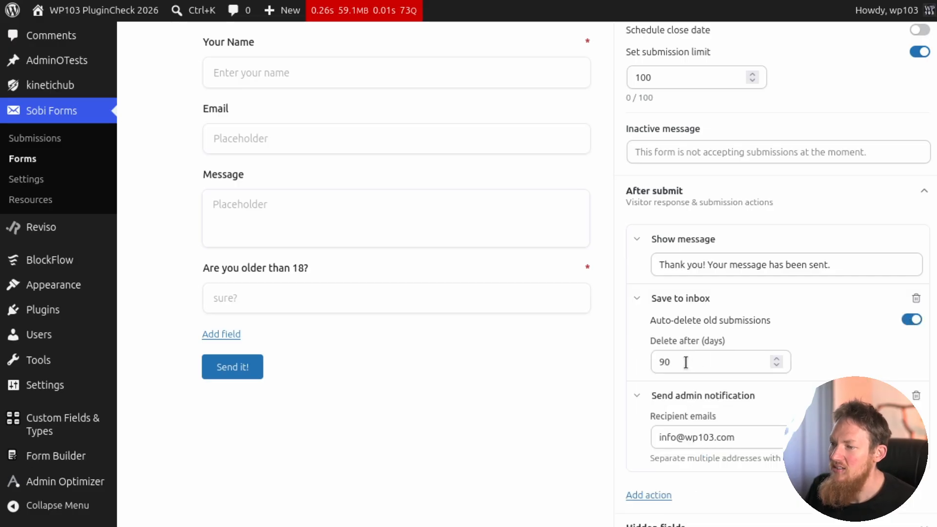
# Add a webhook trigger to the form's after-submit actions.
pyautogui.scroll(-2, 686, 363)
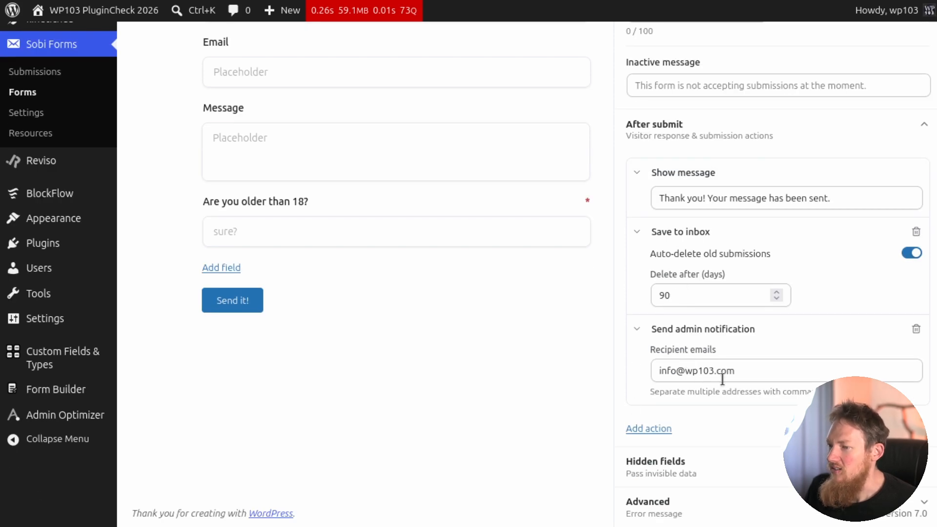
pyautogui.click(664, 429)
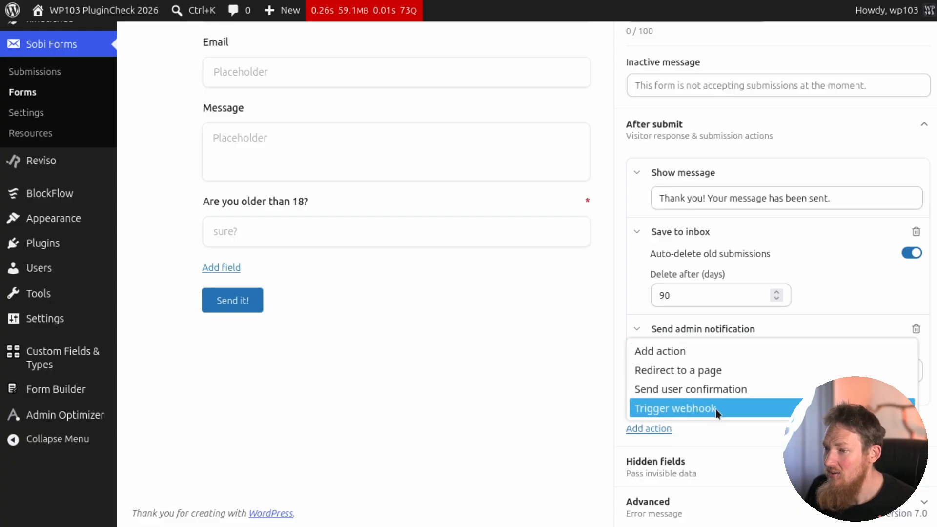
pyautogui.click(716, 409)
pyautogui.scroll(-2, 717, 403)
# Add a user confirmation to the after-submit actions and delete the webhook trigger.
pyautogui.click(649, 429)
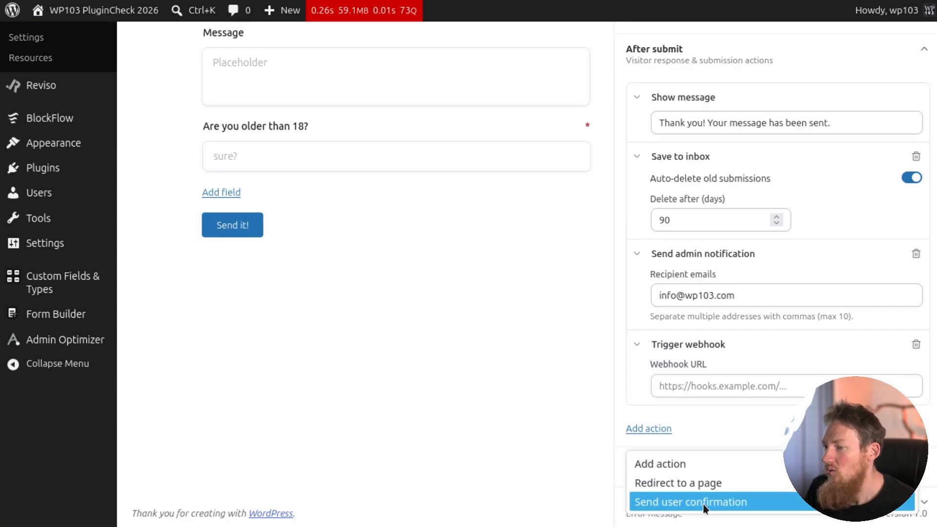
pyautogui.click(703, 503)
pyautogui.click(681, 346)
pyautogui.scroll(-1, 681, 349)
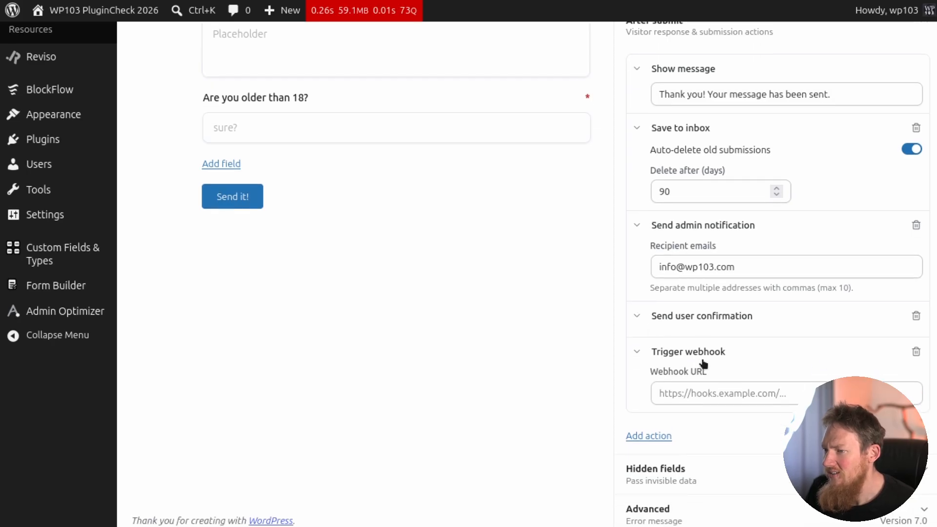
pyautogui.click(917, 352)
# Review the form's hidden field settings and its advanced error message.
pyautogui.click(684, 228)
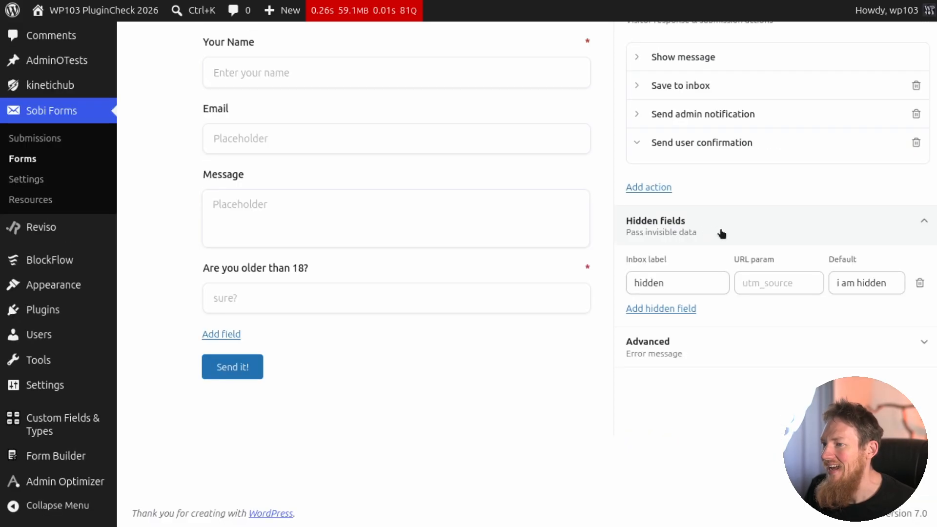
pyautogui.click(704, 361)
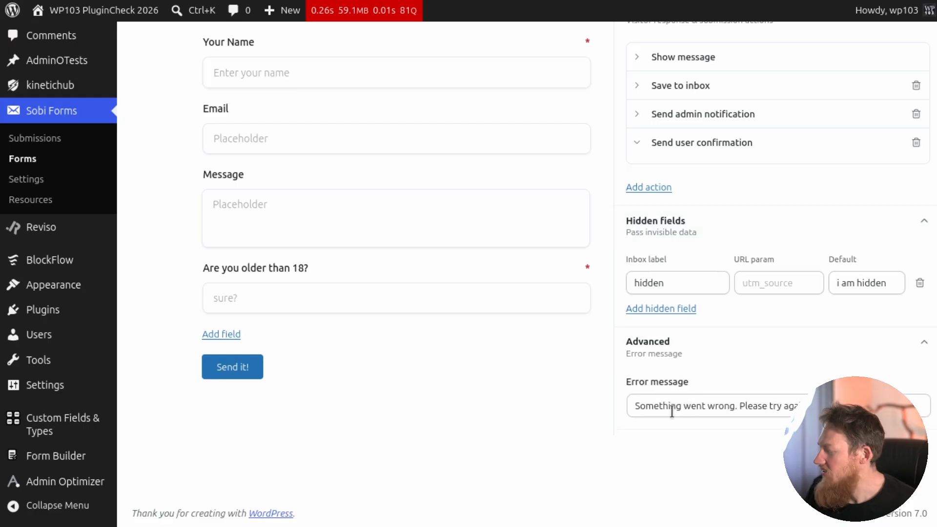
pyautogui.scroll(3, 318, 195)
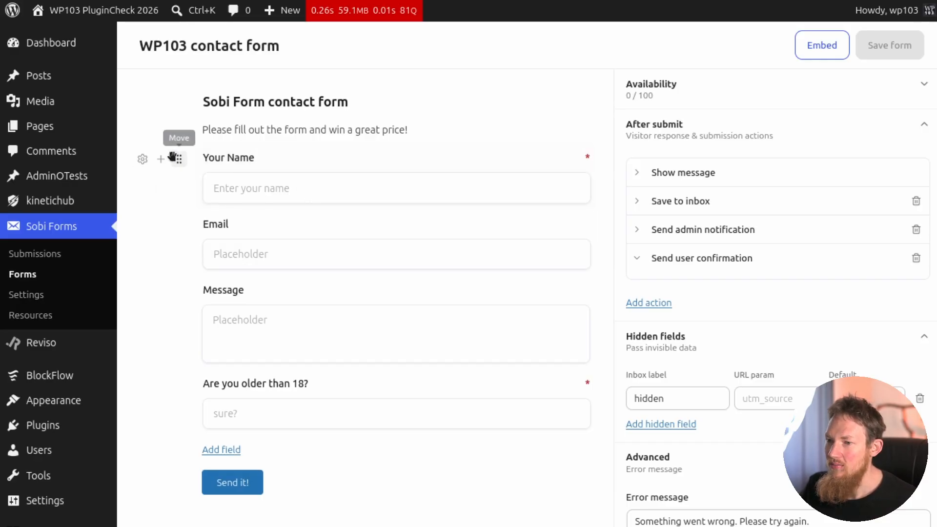
# Enable the URL parameter for the Your Name field and view the field types it can be turned into.
pyautogui.click(142, 159)
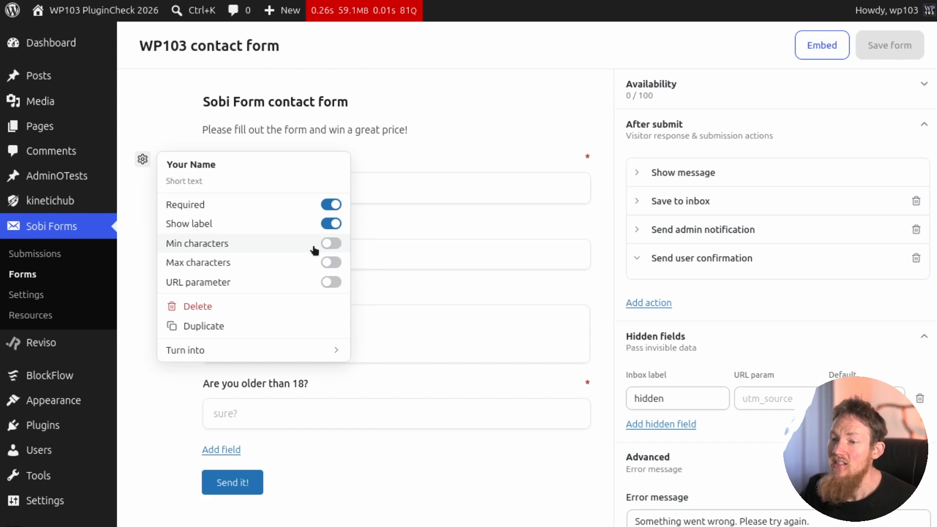
pyautogui.click(338, 283)
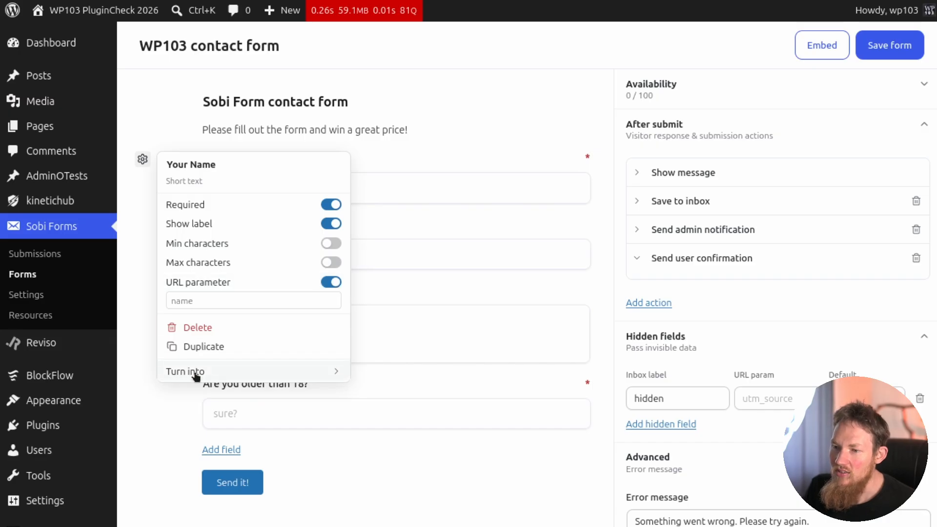
pyautogui.click(231, 375)
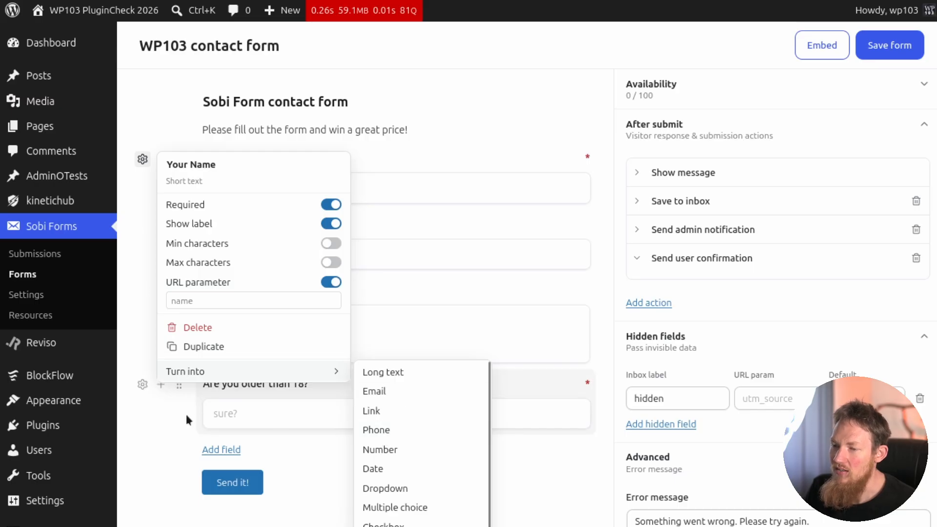
pyautogui.click(161, 435)
# Browse the layout and field types that can be added to the form, without adding one.
pyautogui.scroll(-2, 161, 435)
pyautogui.moveTo(180, 178)
pyautogui.mouseDown()
pyautogui.moveTo(184, 270)
pyautogui.moveTo(184, 186)
pyautogui.mouseUp()
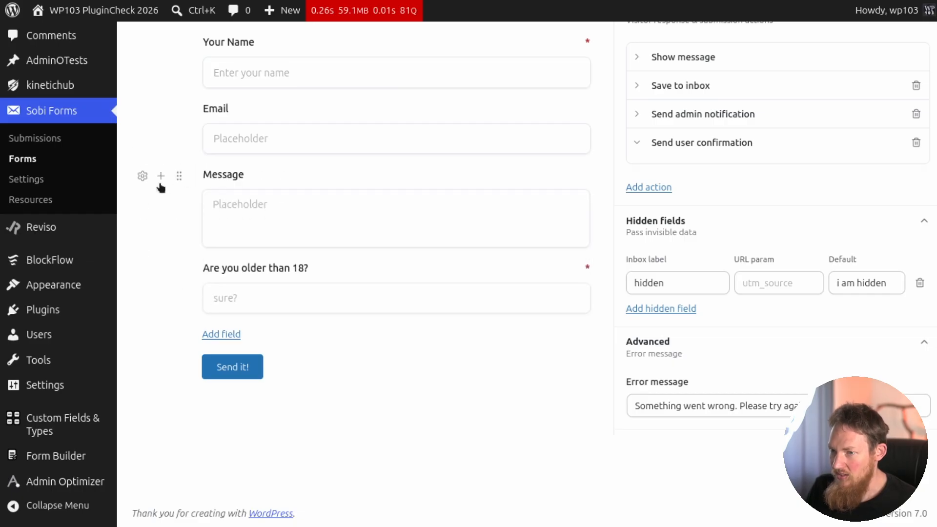
pyautogui.click(225, 334)
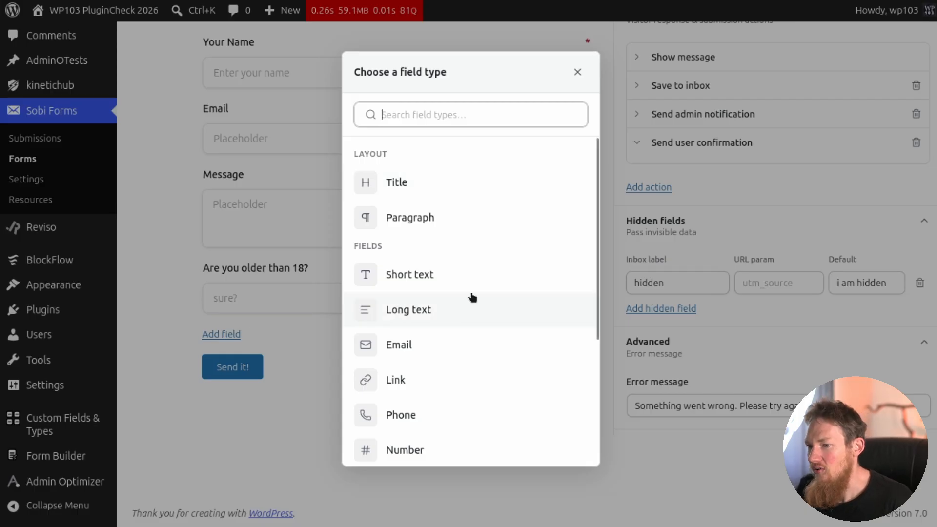
pyautogui.scroll(-4, 472, 302)
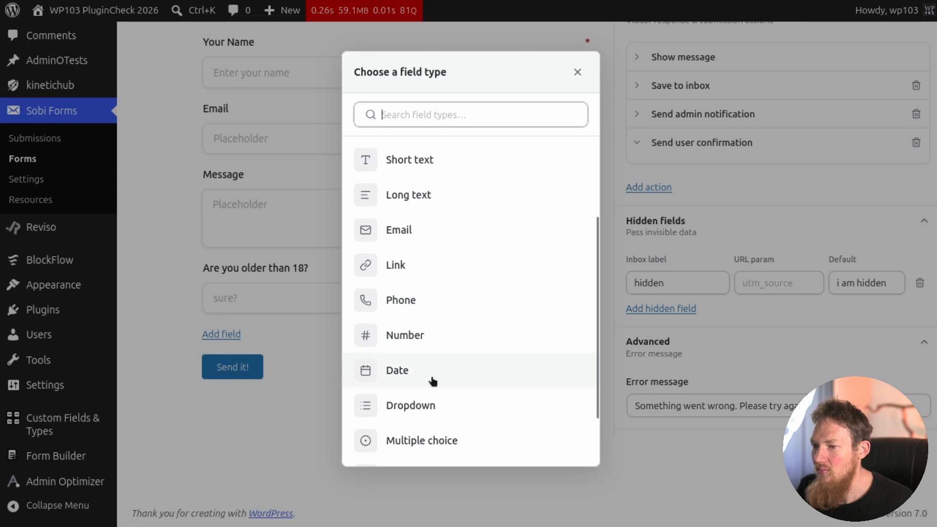
pyautogui.scroll(-2, 437, 376)
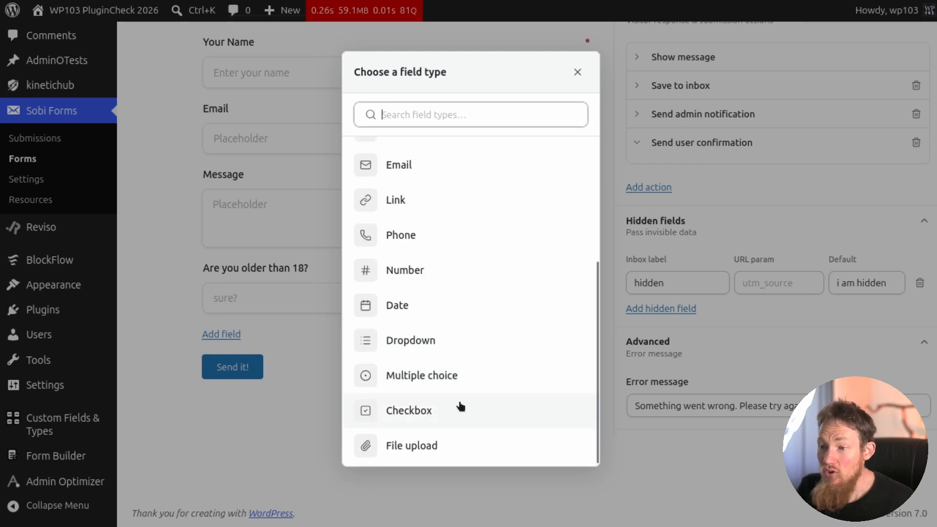
pyautogui.scroll(-1, 461, 401)
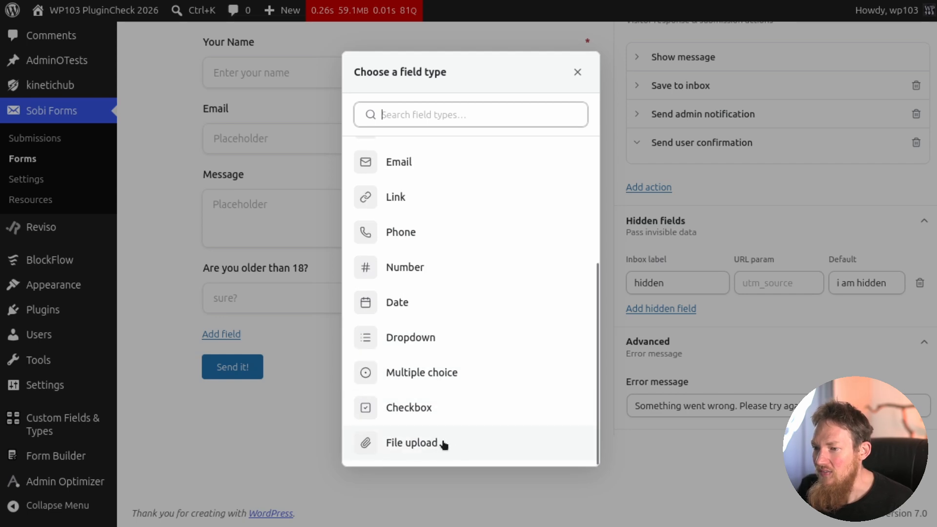
pyautogui.click(283, 442)
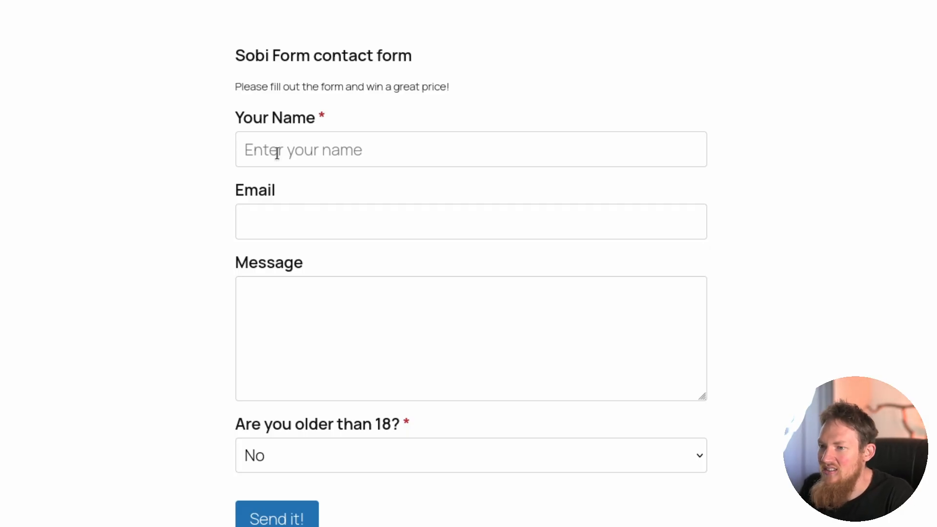
# Submit the published contact form with a name, email, the message "I am on TV!" and Yes for being older than 18.
pyautogui.click(335, 145)
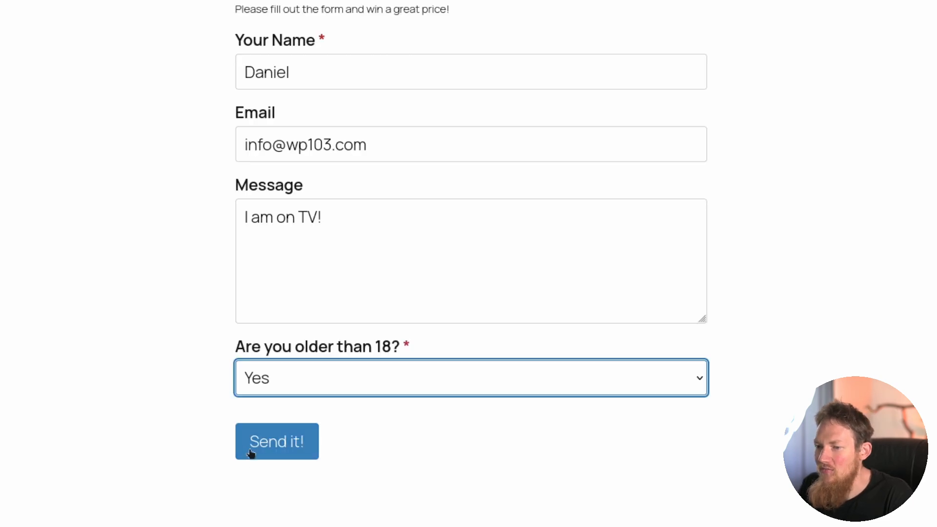
pyautogui.click(255, 445)
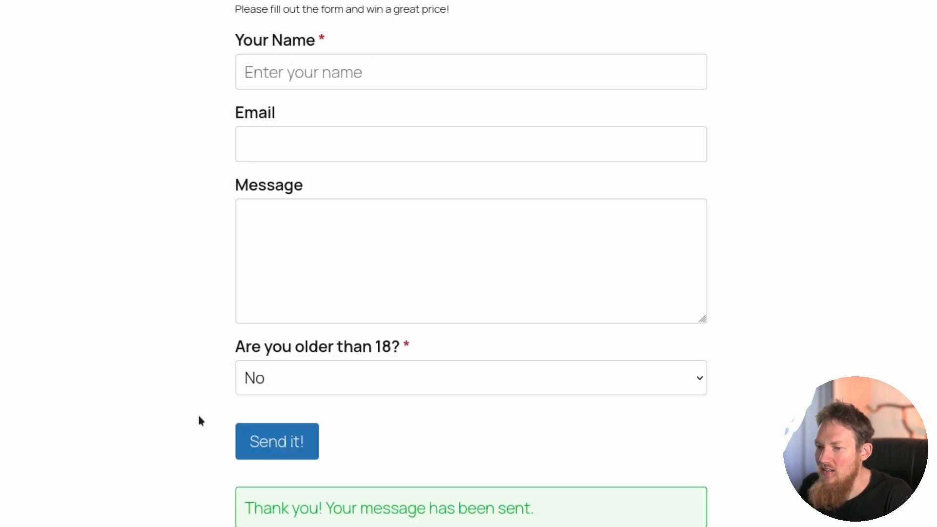
# Review the contact form entries in the Sobi Forms submissions inbox, including their details and admin notes.
pyautogui.scroll(-4, 200, 396)
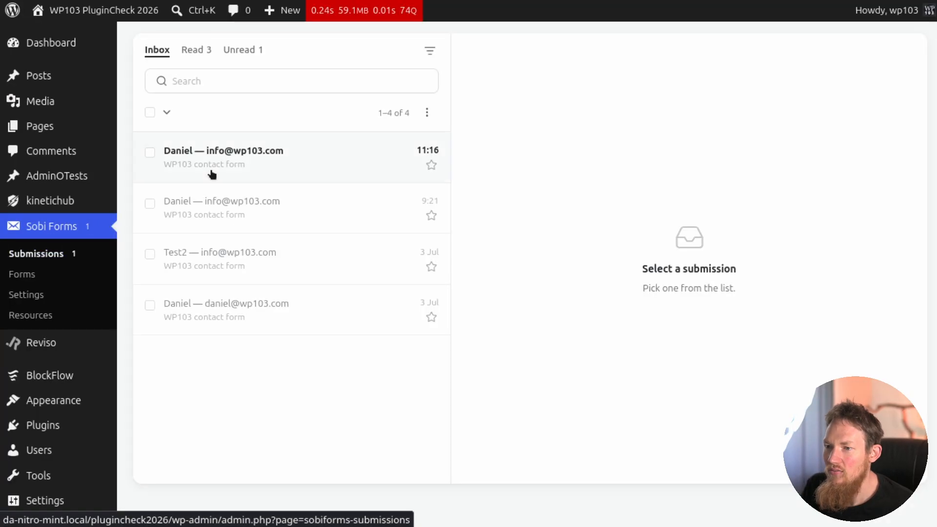
pyautogui.click(308, 154)
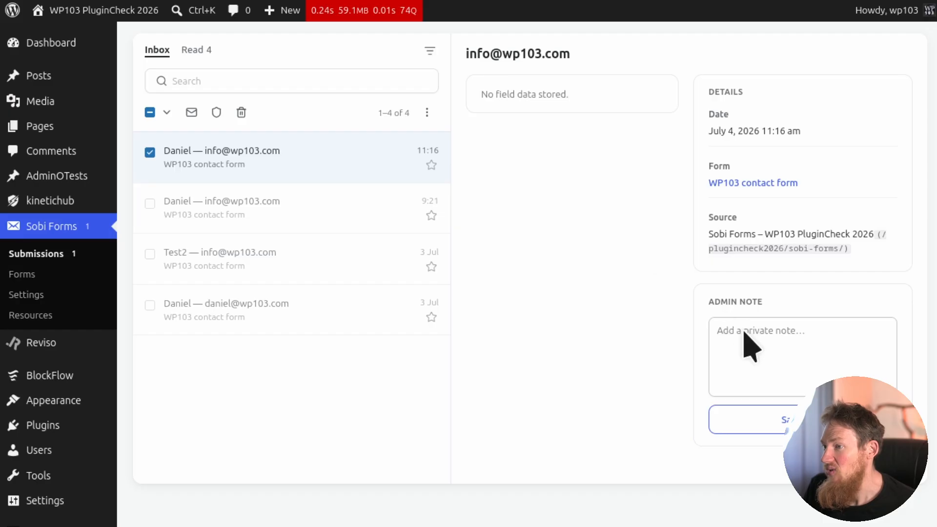
pyautogui.click(288, 214)
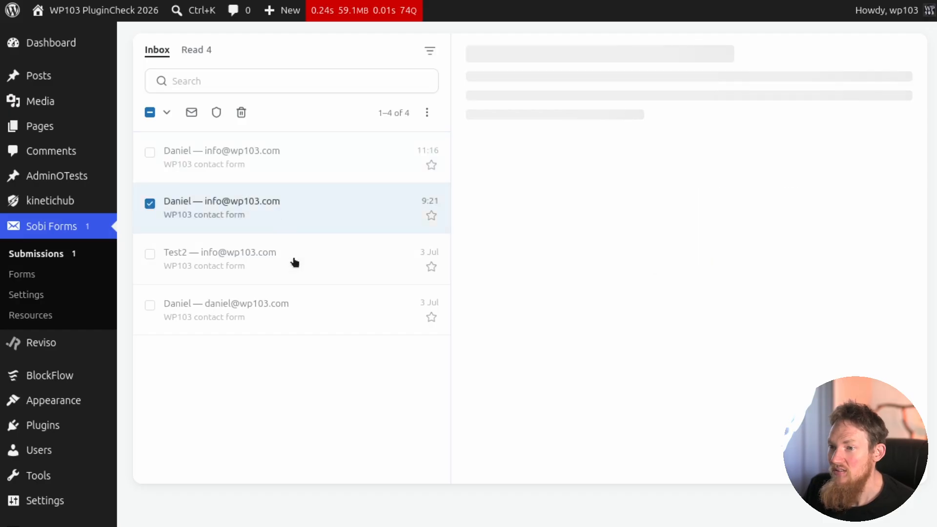
pyautogui.click(295, 315)
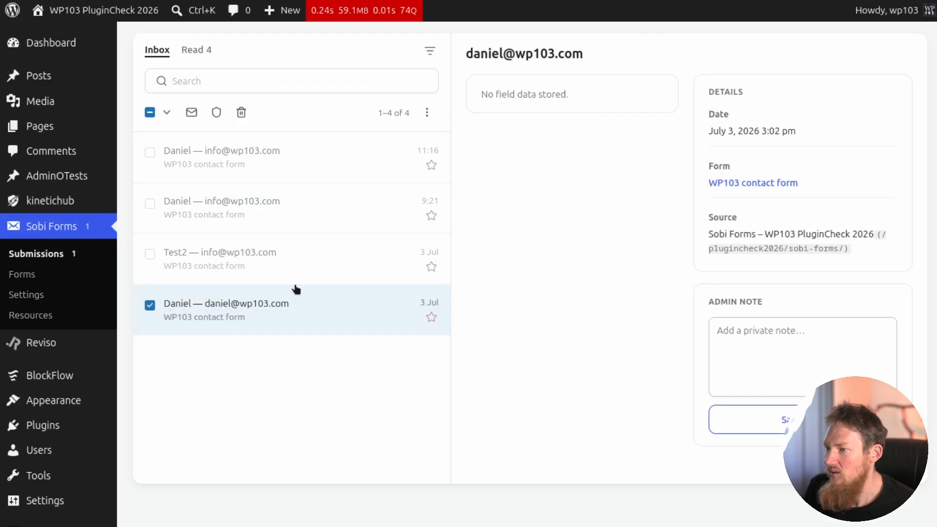
pyautogui.click(295, 269)
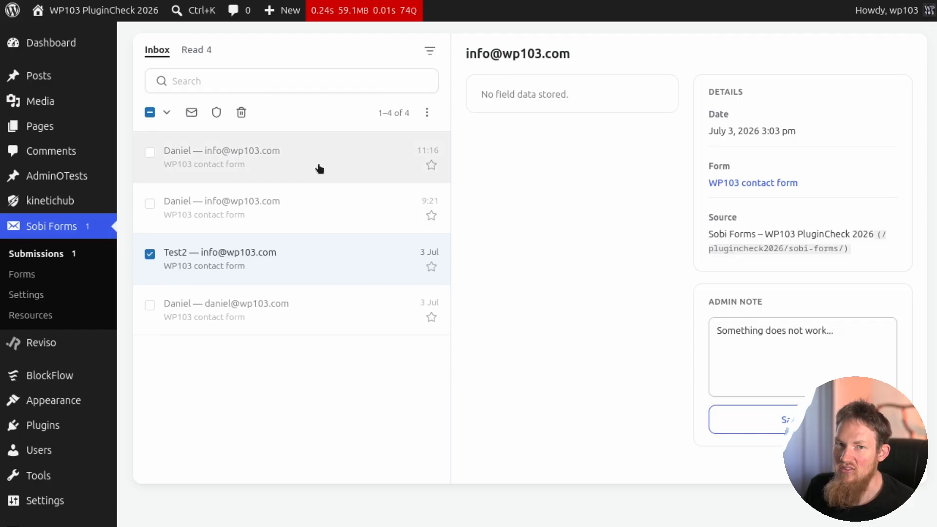
# Switch to Mailpit, read the thank-you and new-submission emails sent by the form, and return to the submissions inbox.
pyautogui.click(132, 0)
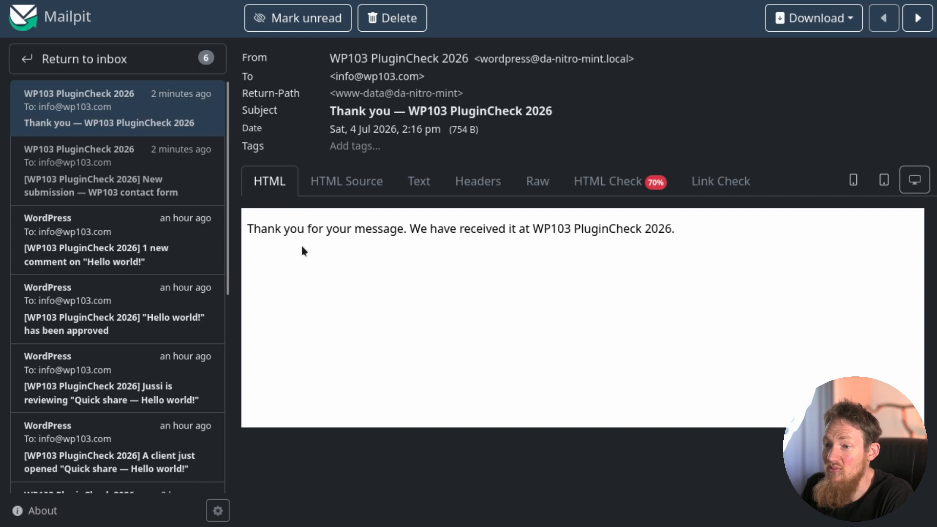
pyautogui.click(128, 183)
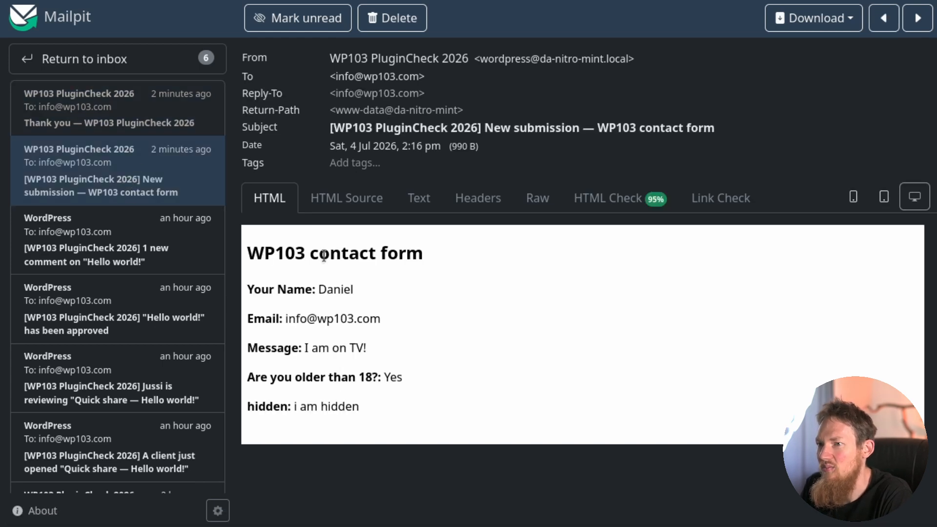
pyautogui.hotkey('alt', 'Tab')
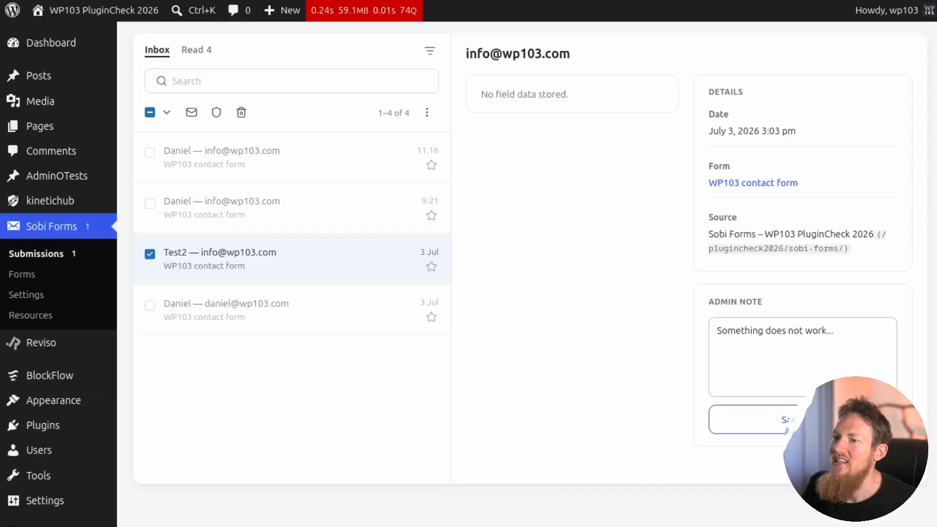